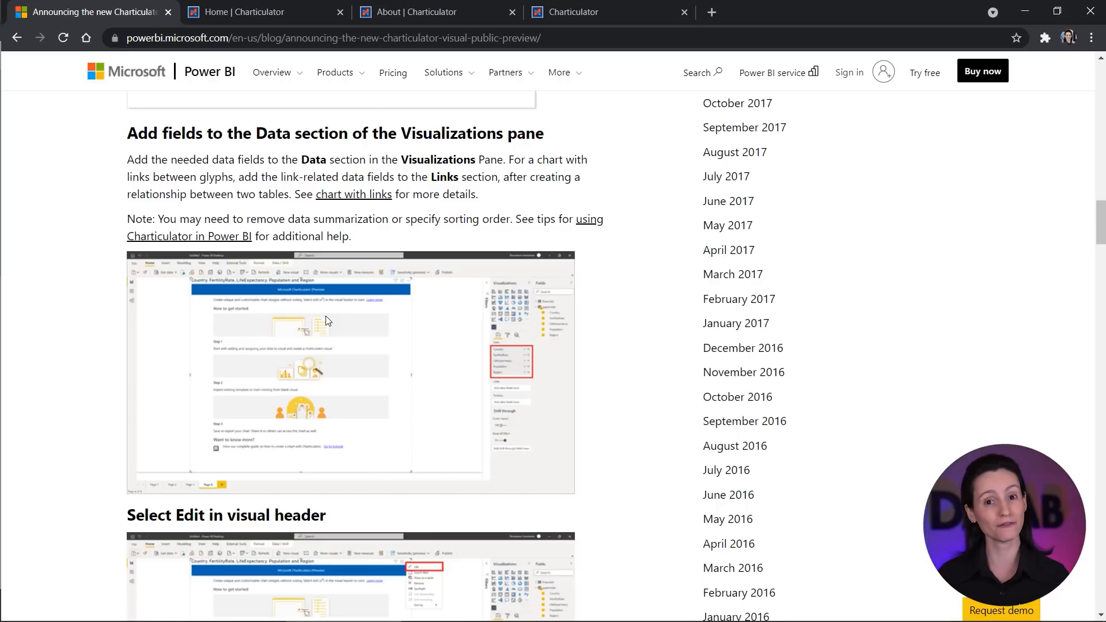
# Browse the Charticulator home page and read through its About page down to the publications and libraries.
pyautogui.click(254, 12)
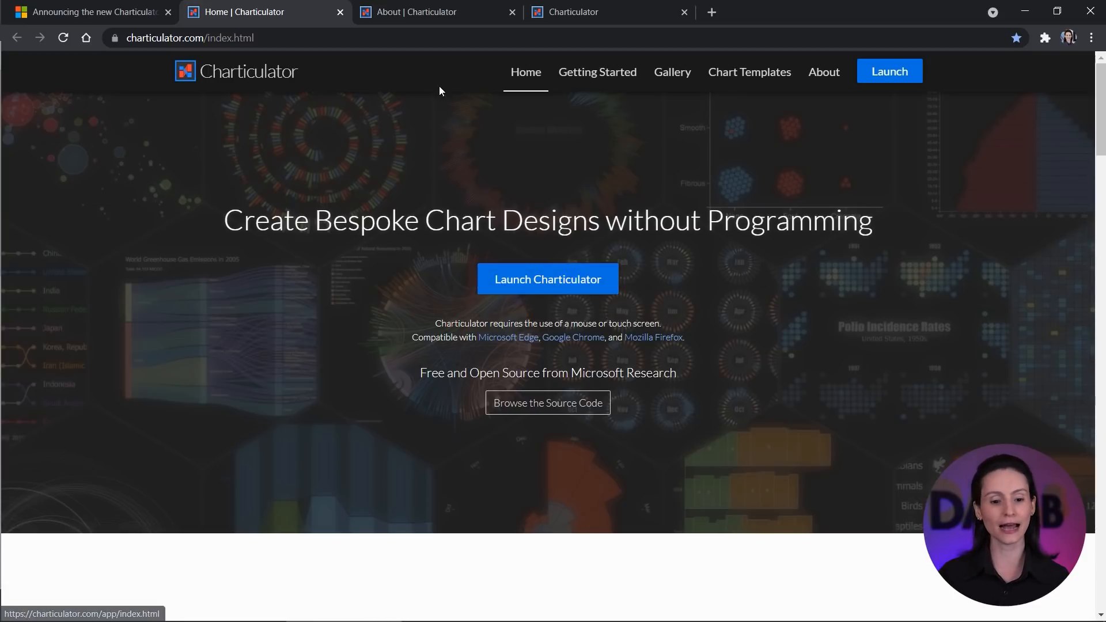
pyautogui.click(427, 11)
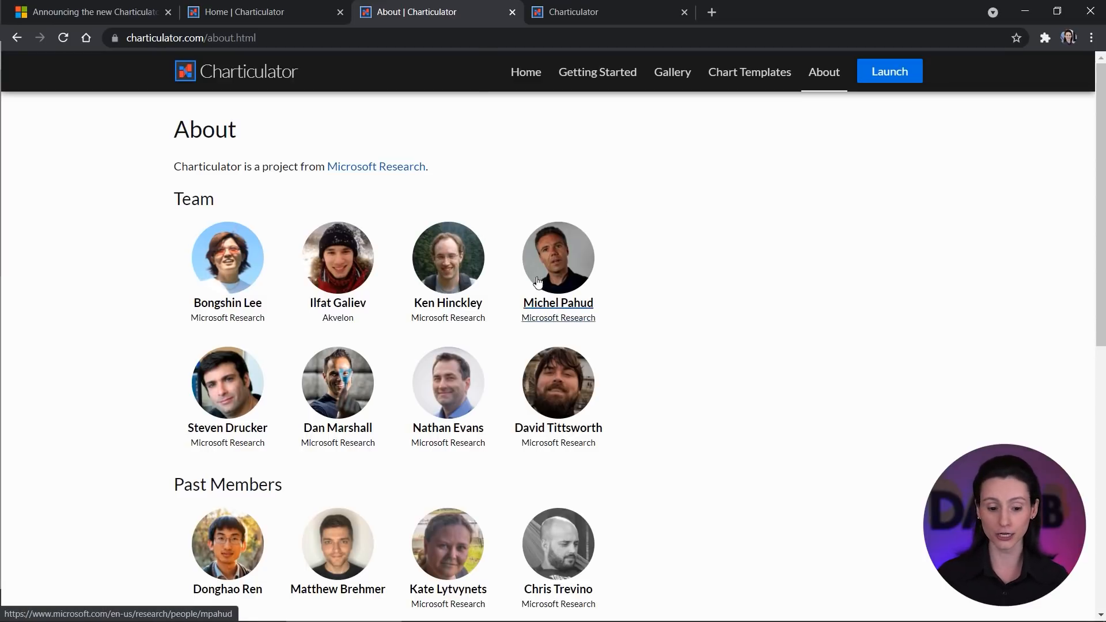
pyautogui.scroll(-10, 538, 281)
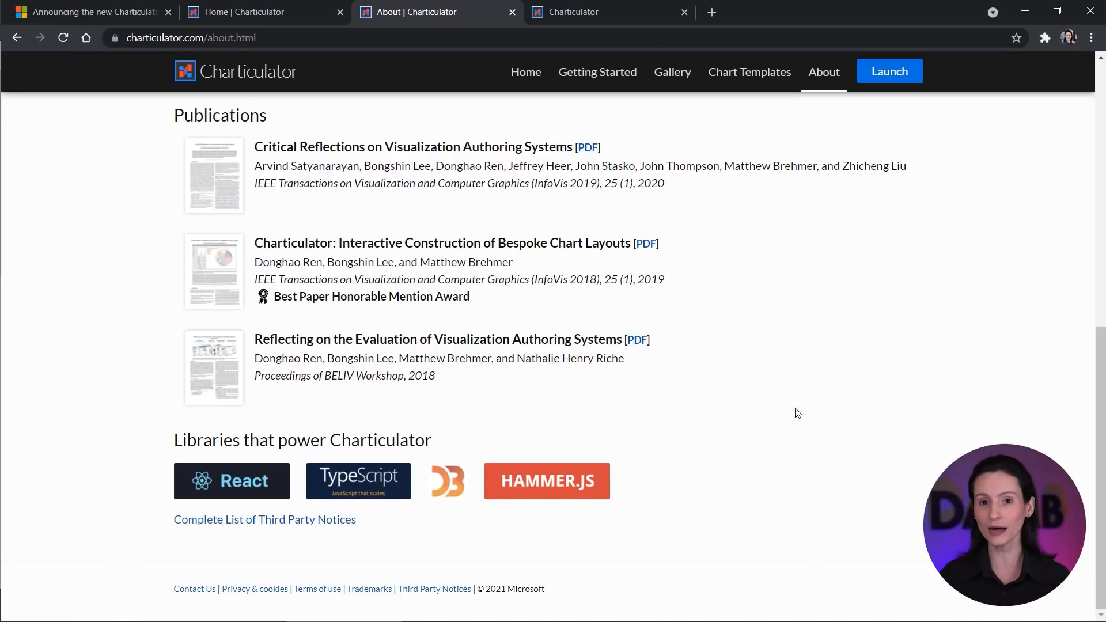
# Switch to the Dumbbell report in Power BI Desktop and compare the charts on pages Dumbbell through Dumbbell 4.
pyautogui.press('alt')
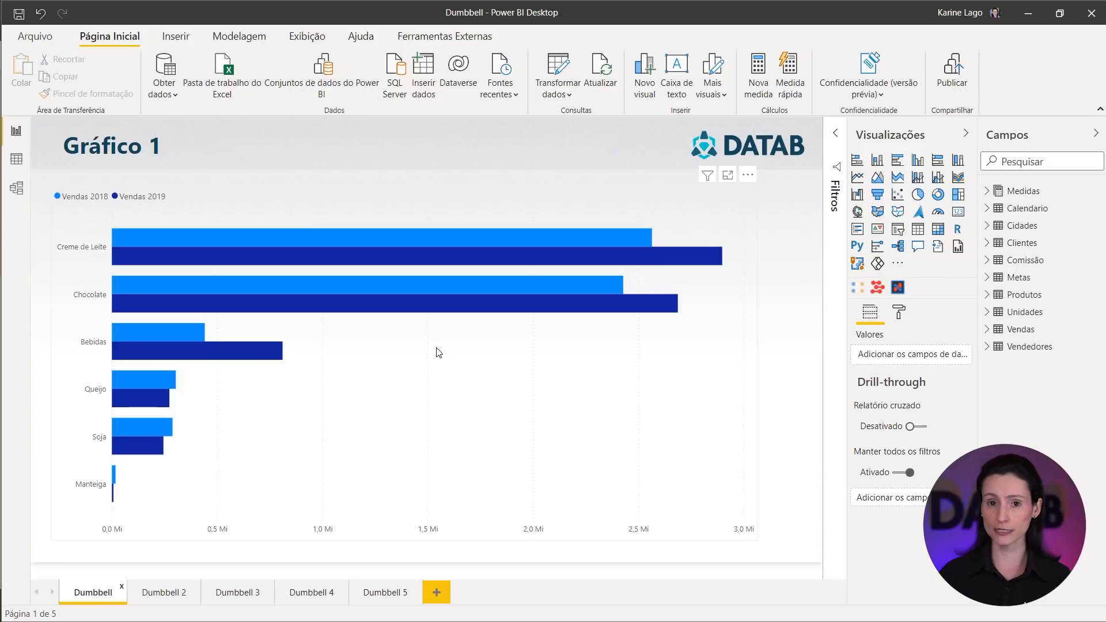
pyautogui.click(149, 594)
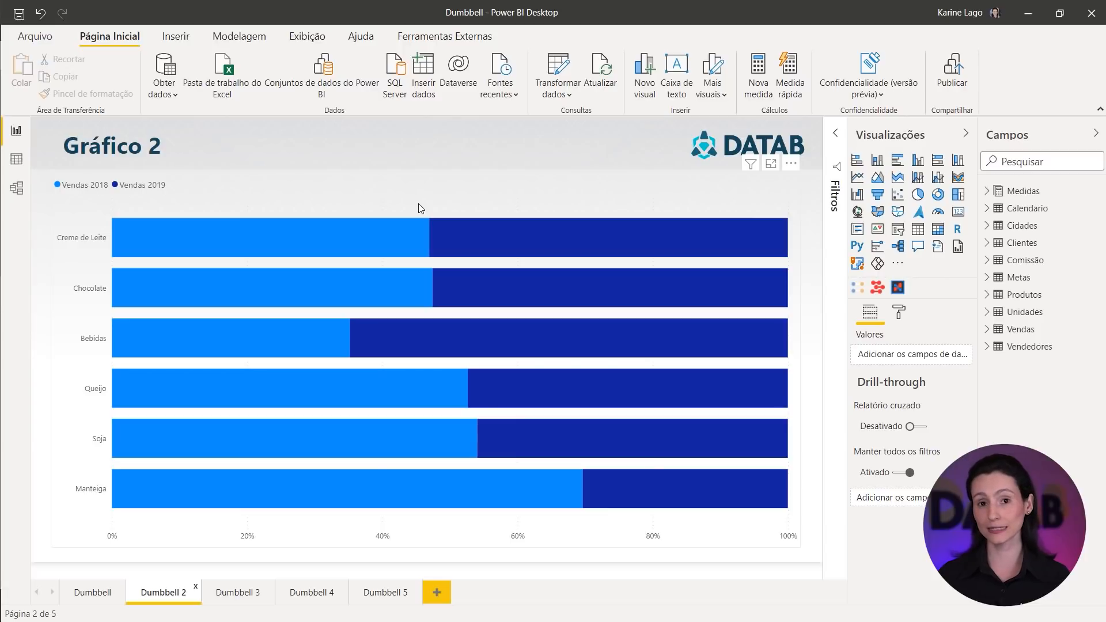
pyautogui.click(219, 594)
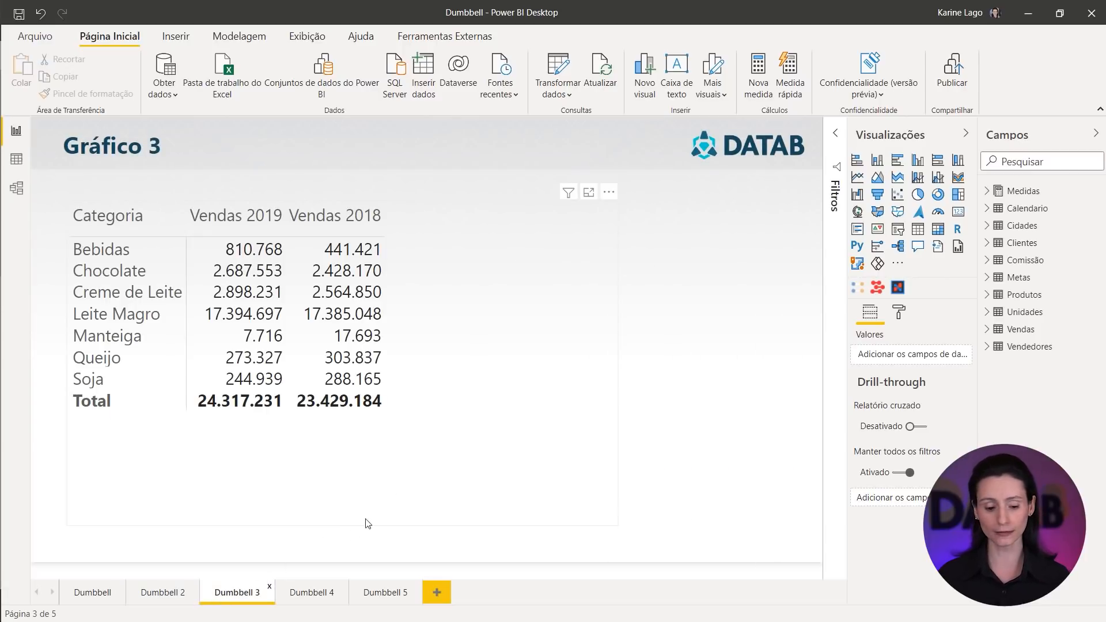
pyautogui.click(322, 593)
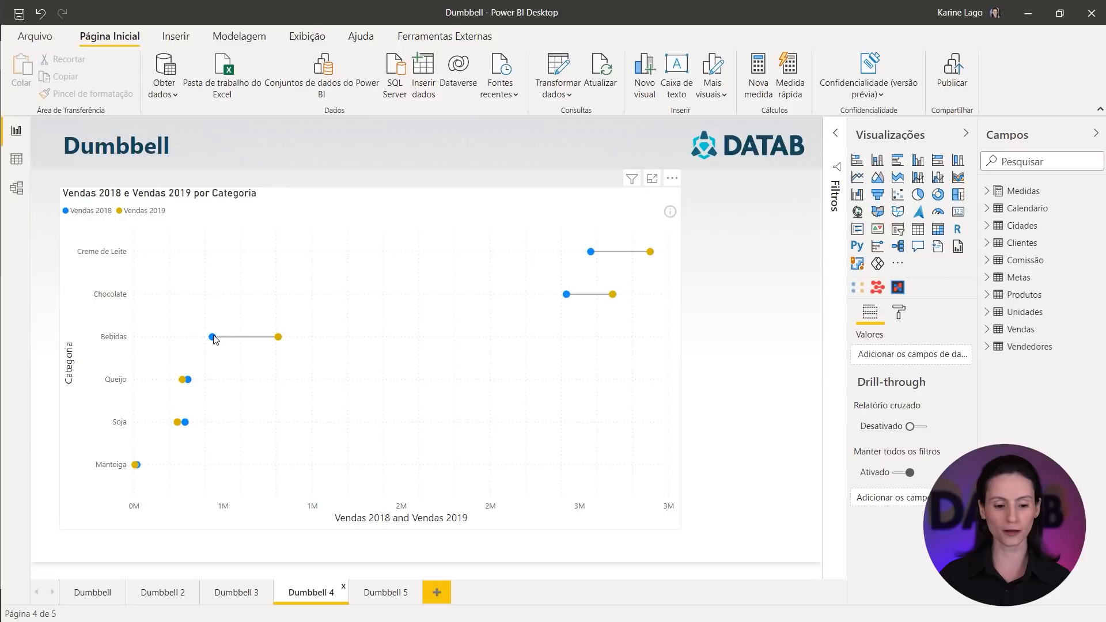
# Inspect the dumbbell chart on page Dumbbell 4, reading its licence information and closing it.
pyautogui.moveTo(213, 338)
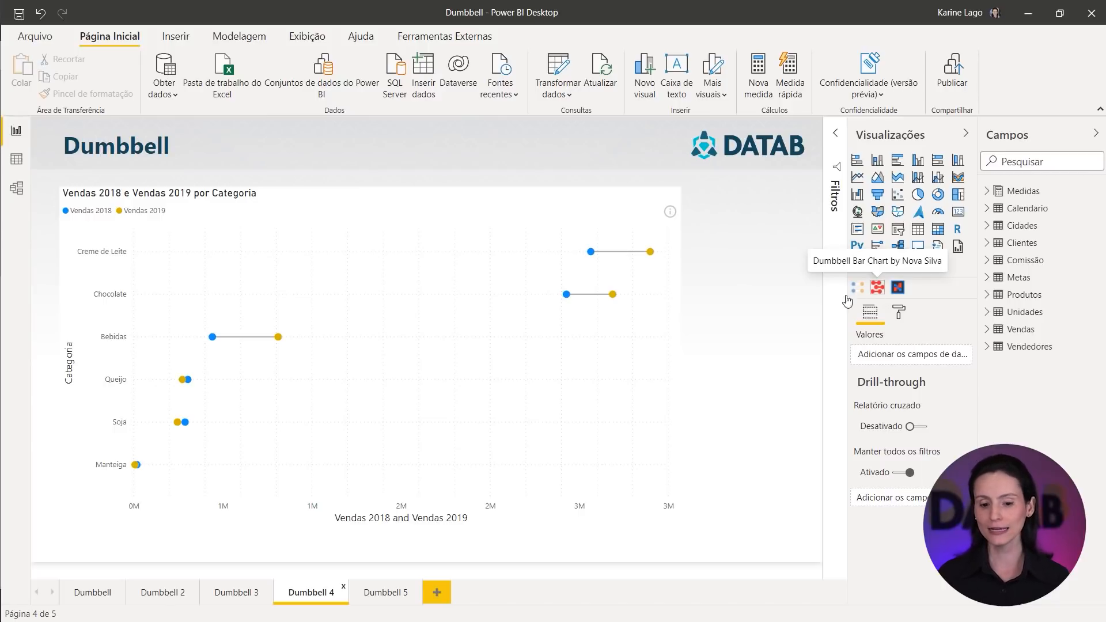
pyautogui.click(670, 213)
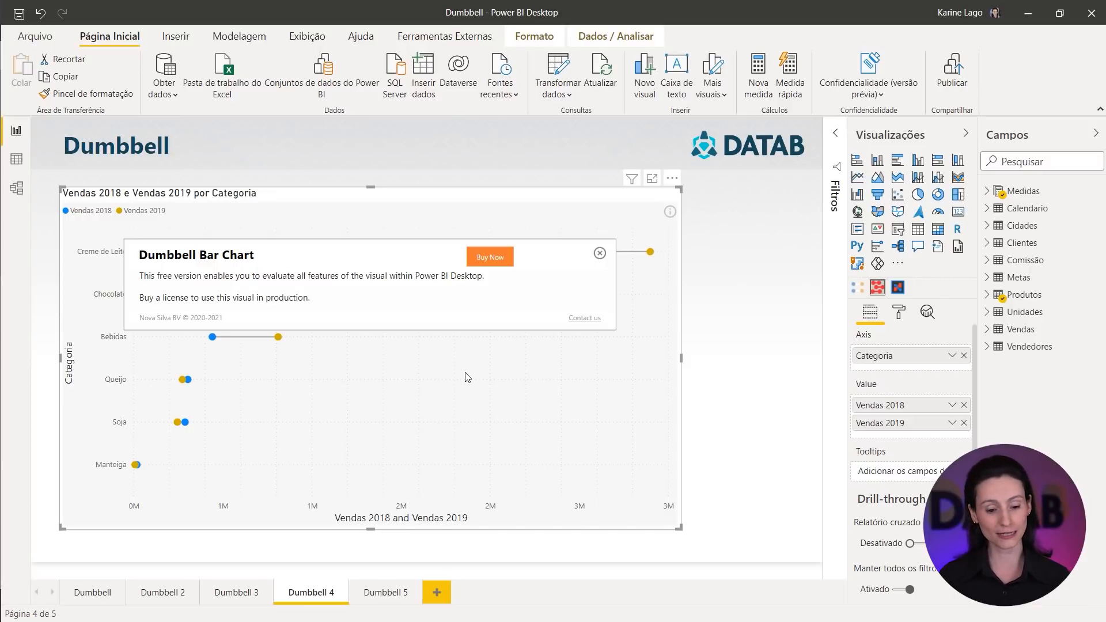
pyautogui.click(600, 252)
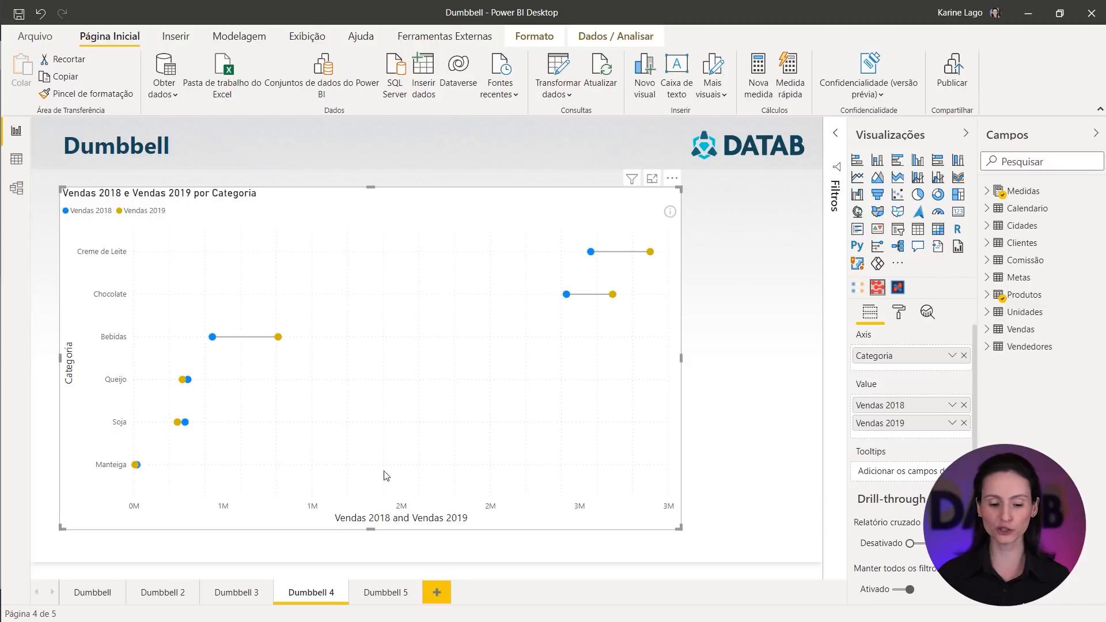
# Examine the alternative dumbbell chart on page Dumbbell 5 and look over the page formatting options.
pyautogui.click(374, 591)
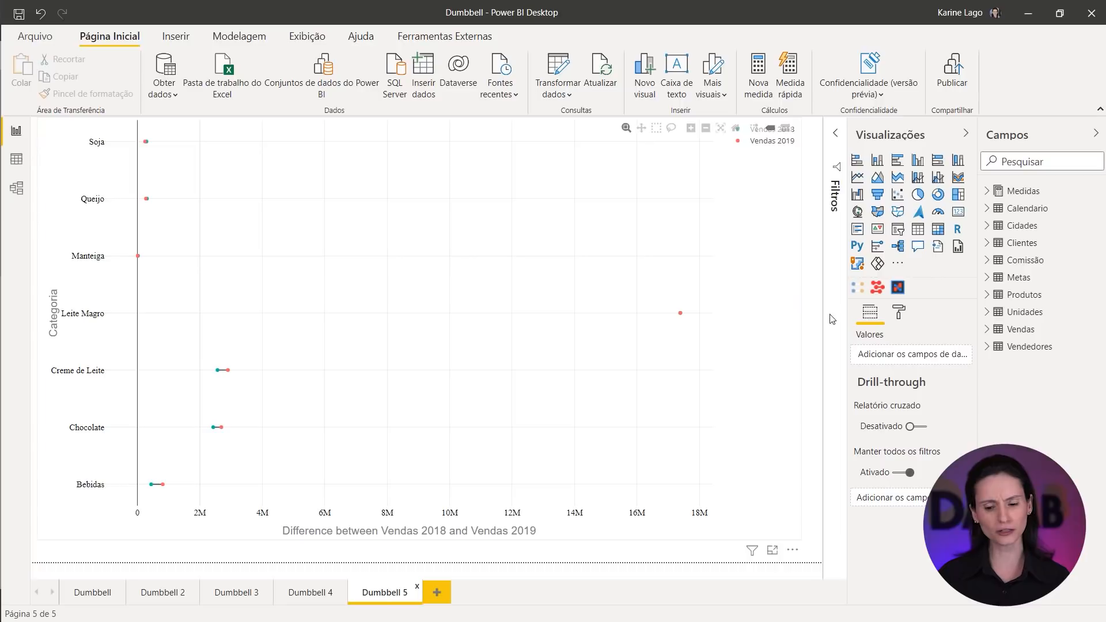
pyautogui.click(898, 313)
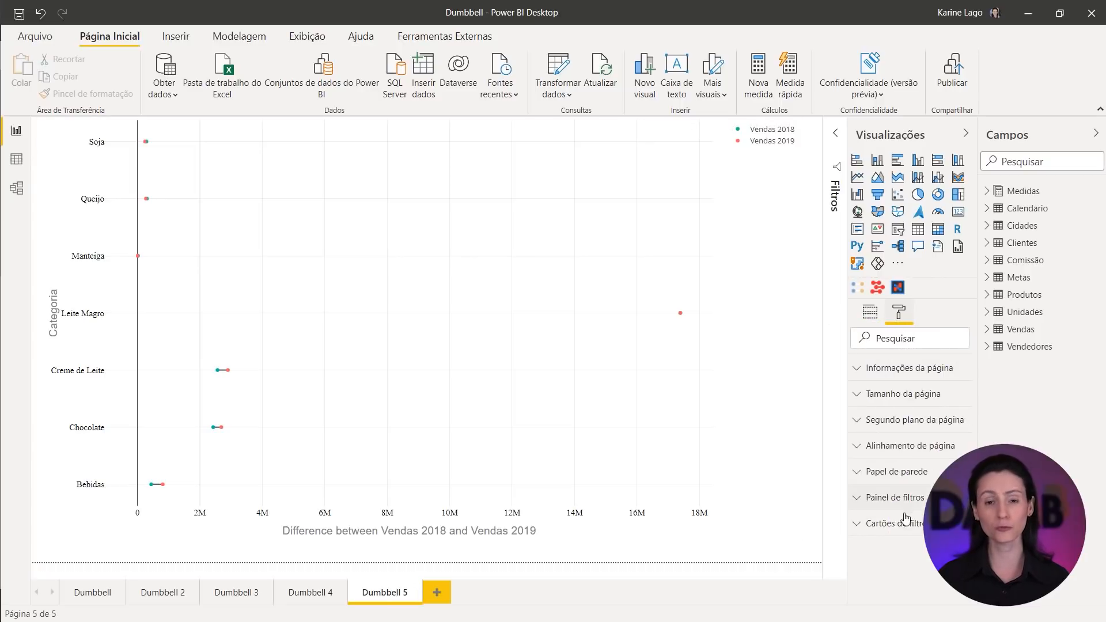
pyautogui.click(870, 314)
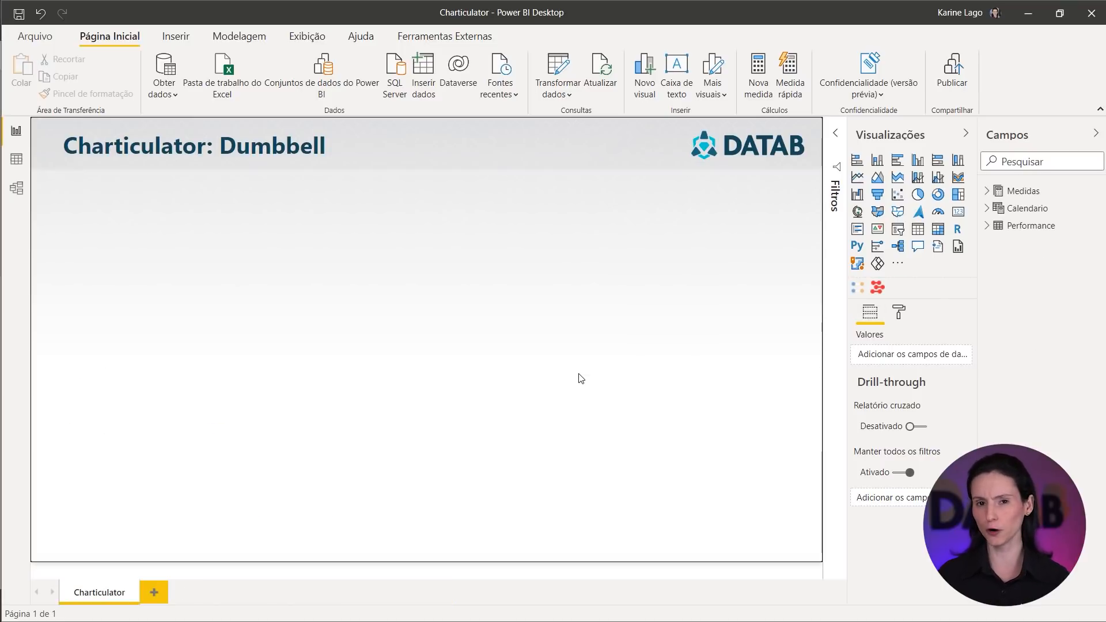
# Review the Performance table's data in the Charticulator report, checking its Qtd and Ano columns.
pyautogui.click(17, 160)
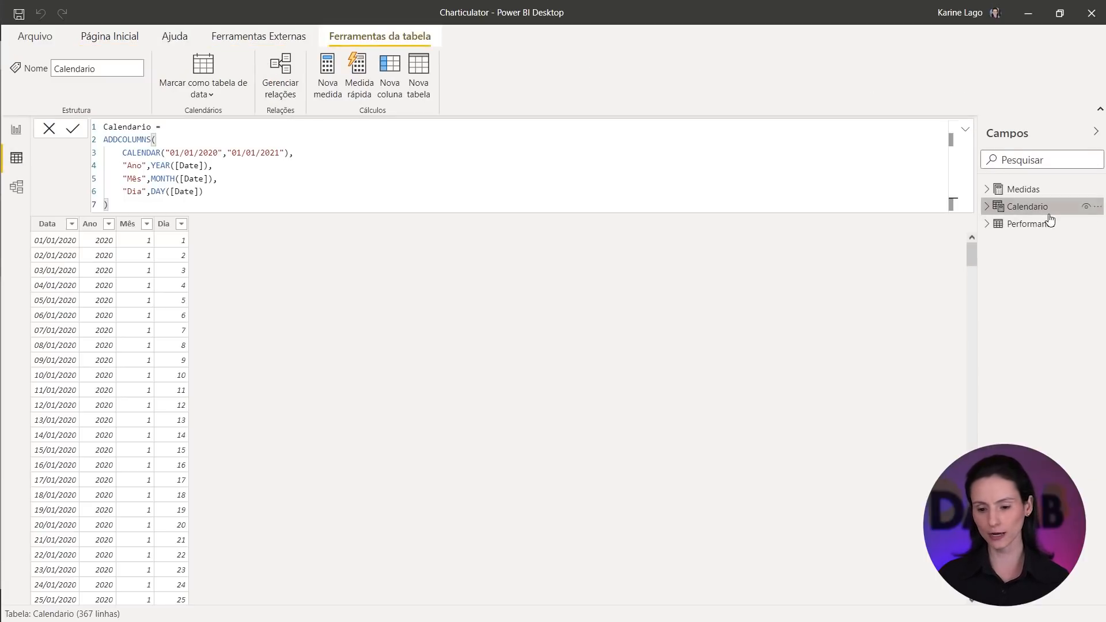
pyautogui.click(1041, 223)
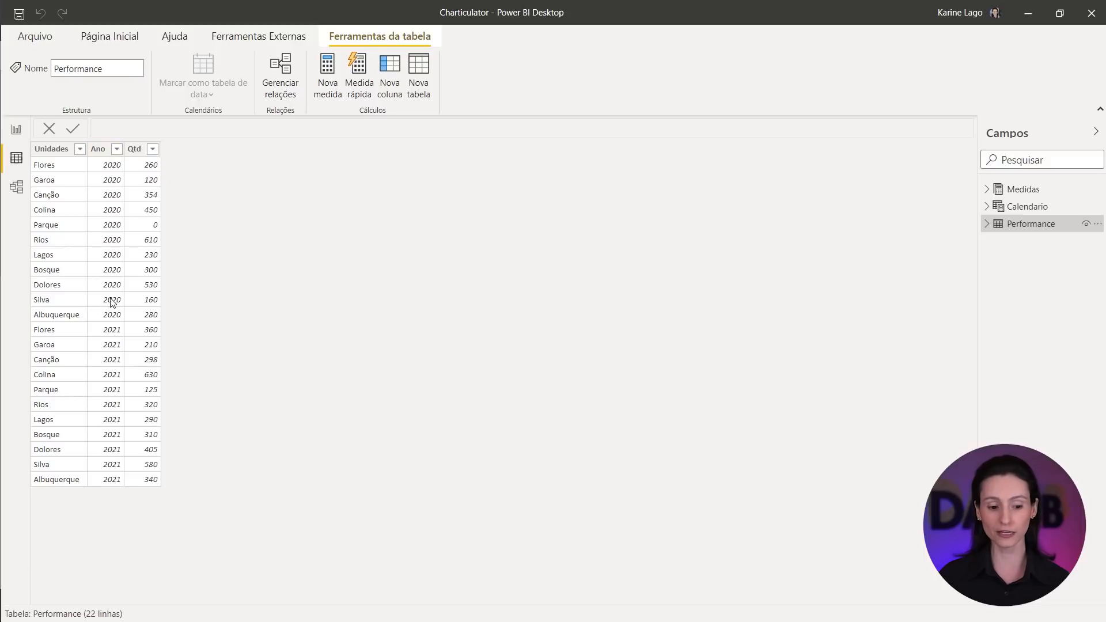
pyautogui.click(141, 148)
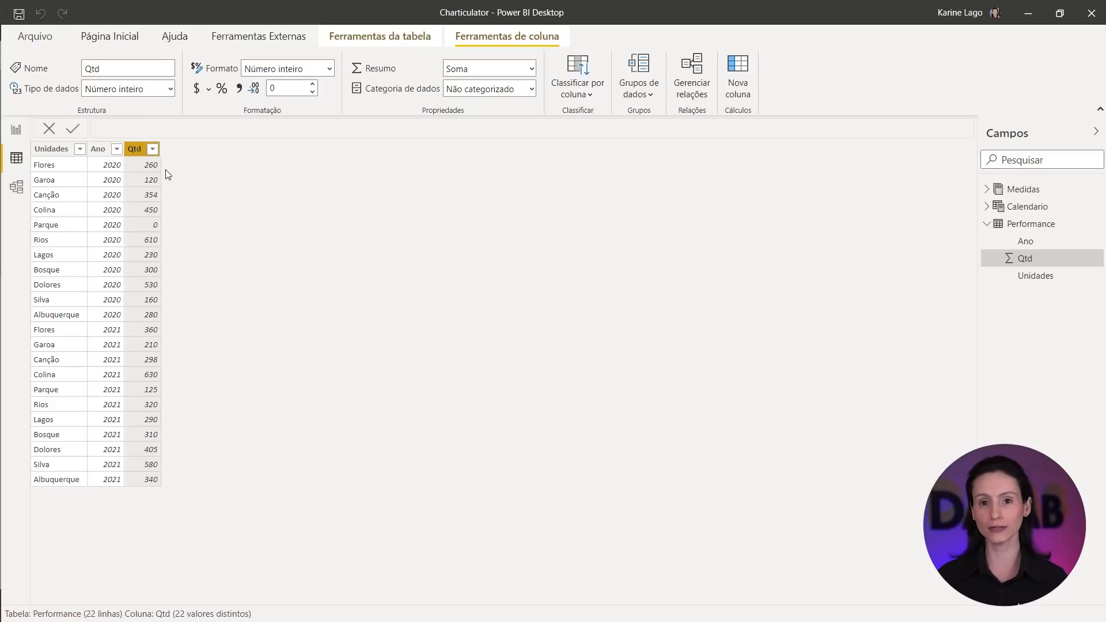
pyautogui.click(110, 167)
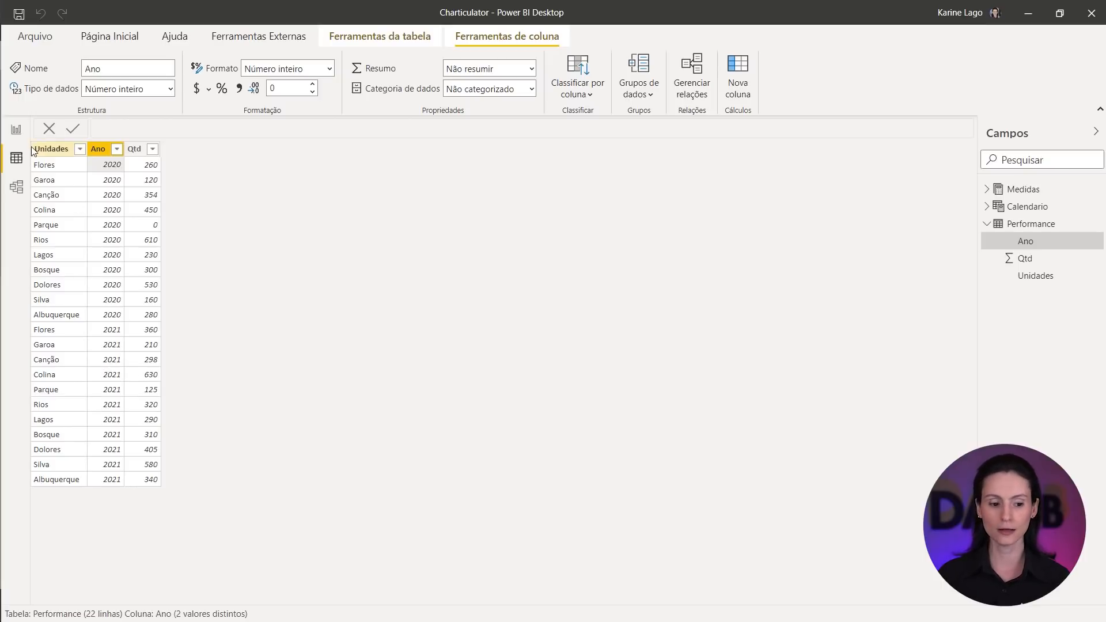
# Return to the report view and examine the Performance 2020 measure's formula, including its Calendario[Ano] filter and [Soma Qtd] expression.
pyautogui.click(17, 130)
pyautogui.click(348, 297)
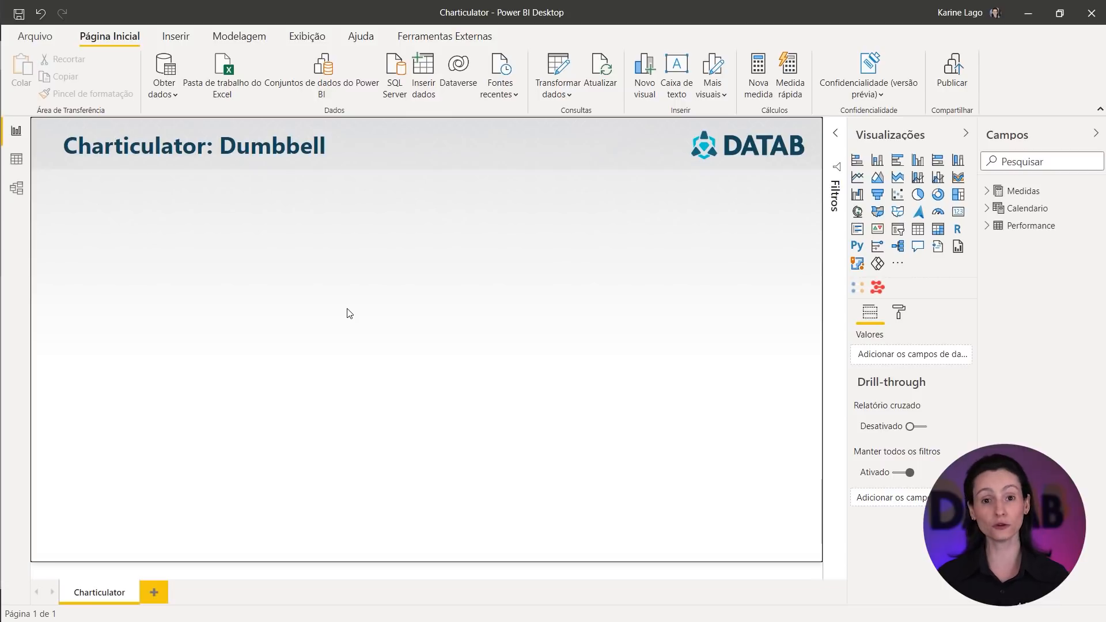
pyautogui.click(987, 192)
pyautogui.click(1049, 209)
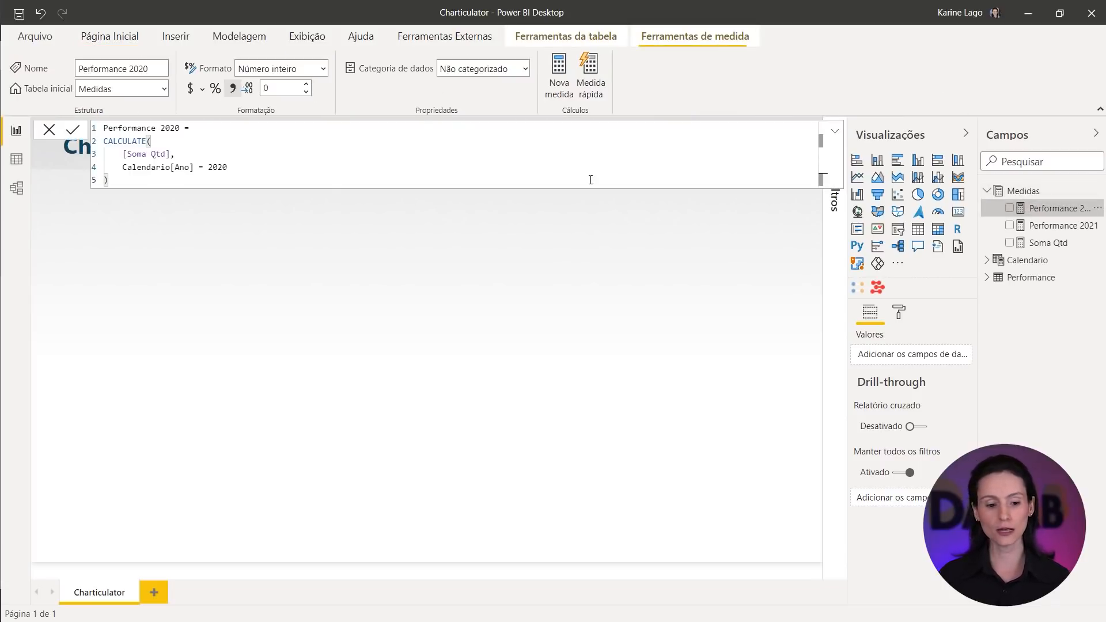
pyautogui.click(376, 167)
pyautogui.scroll(5, 375, 165)
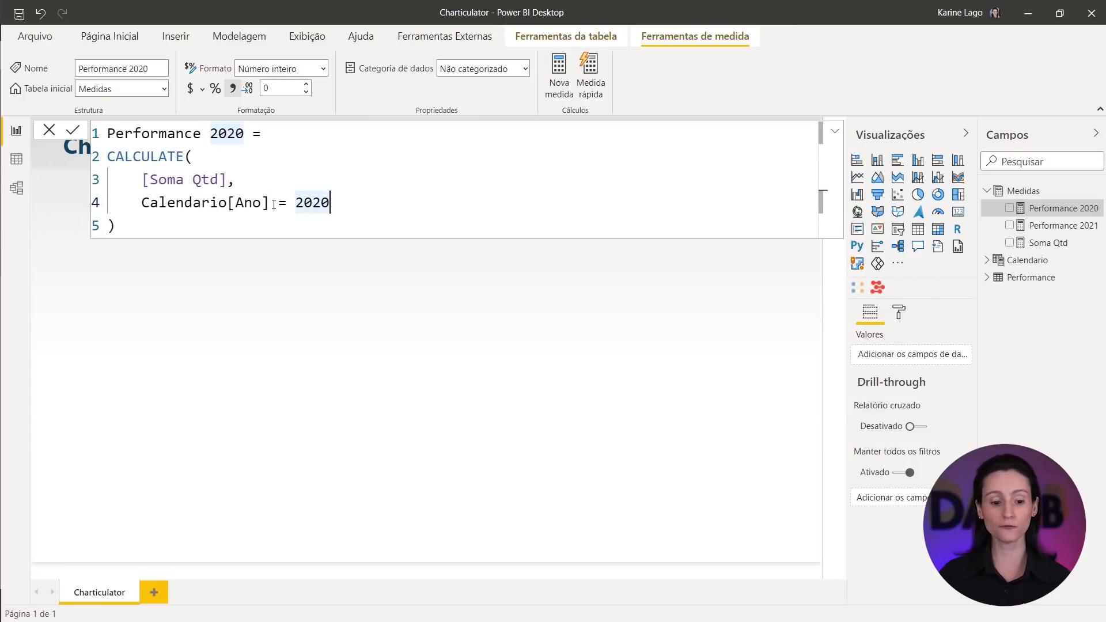
pyautogui.moveTo(270, 203); pyautogui.dragTo(127, 209)
pyautogui.doubleClick(310, 202)
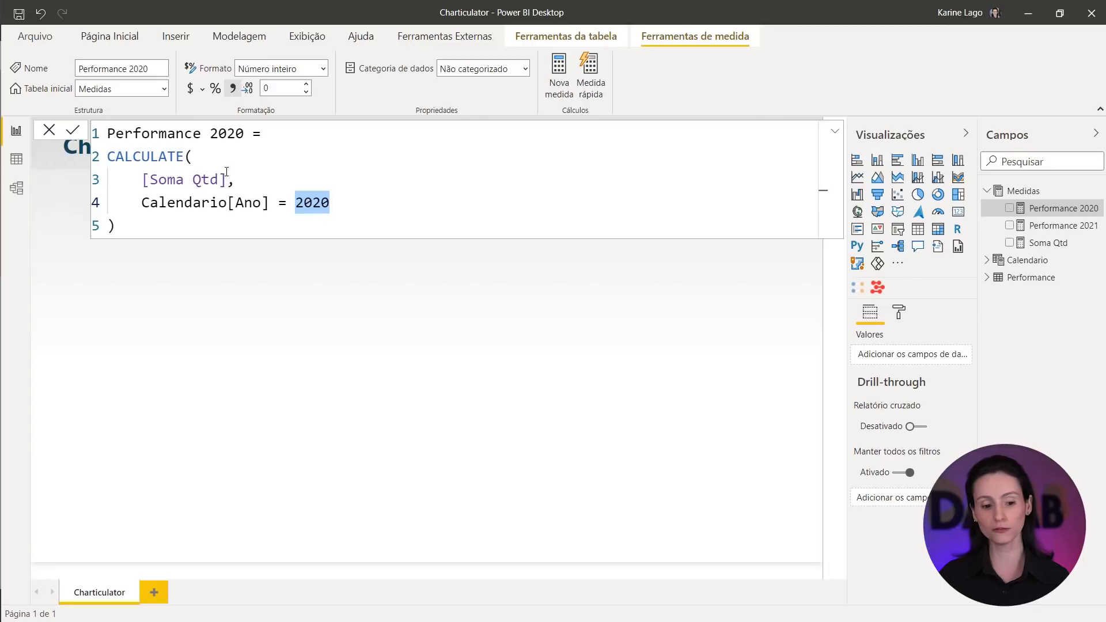
pyautogui.moveTo(228, 180); pyautogui.dragTo(133, 179)
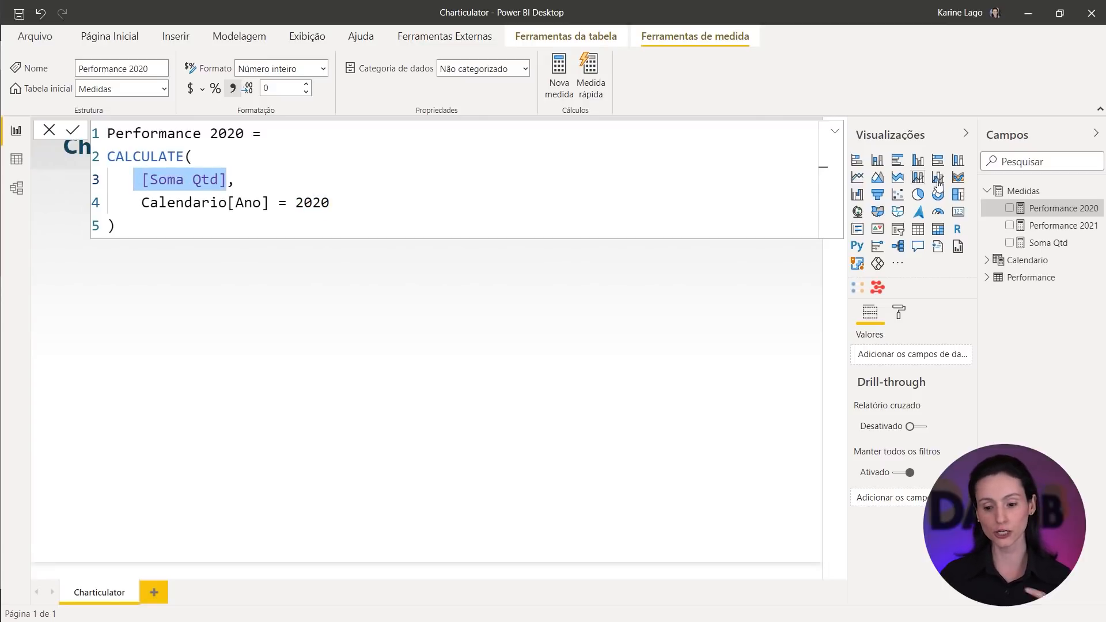
# Examine the year filter in the Performance 2021 measure's formula and close it without changes.
pyautogui.click(1048, 225)
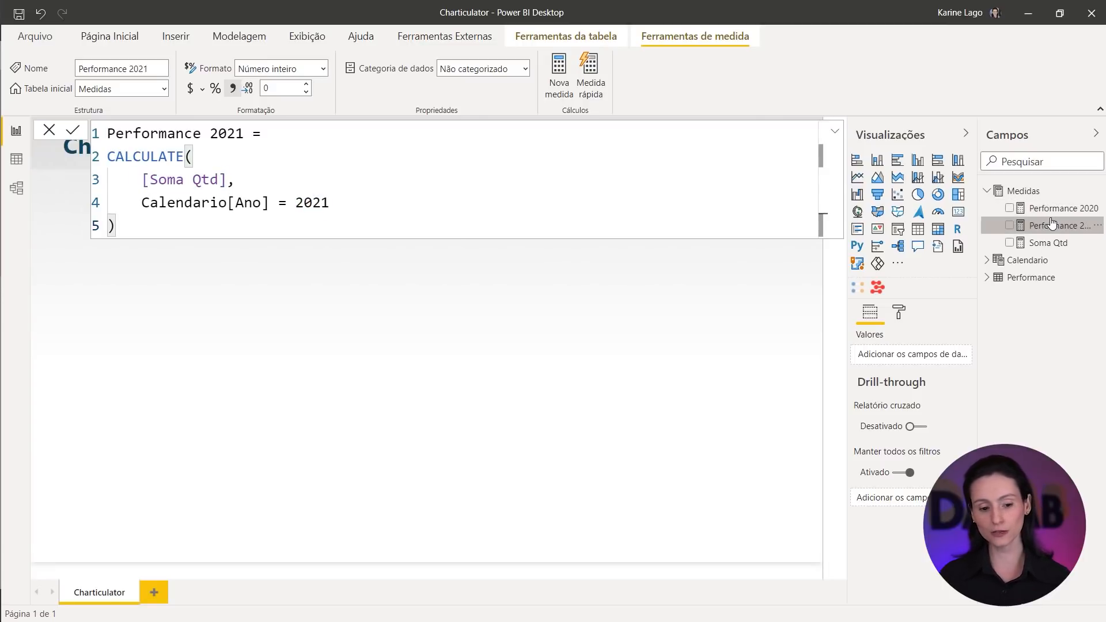
pyautogui.doubleClick(311, 203)
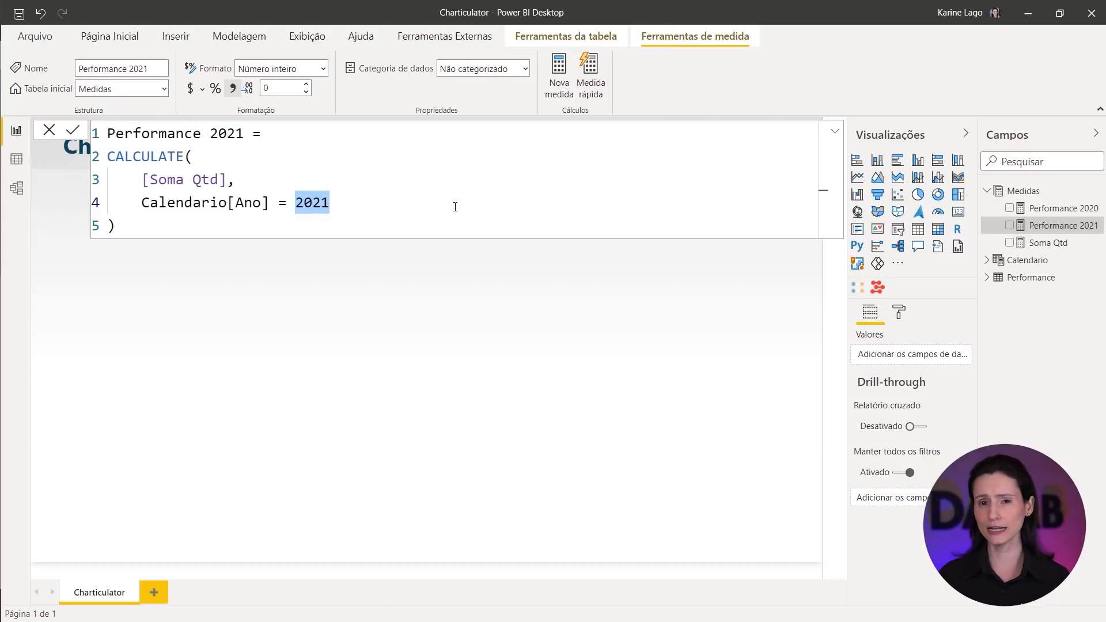
pyautogui.press('Escape')
pyautogui.press('Escape')
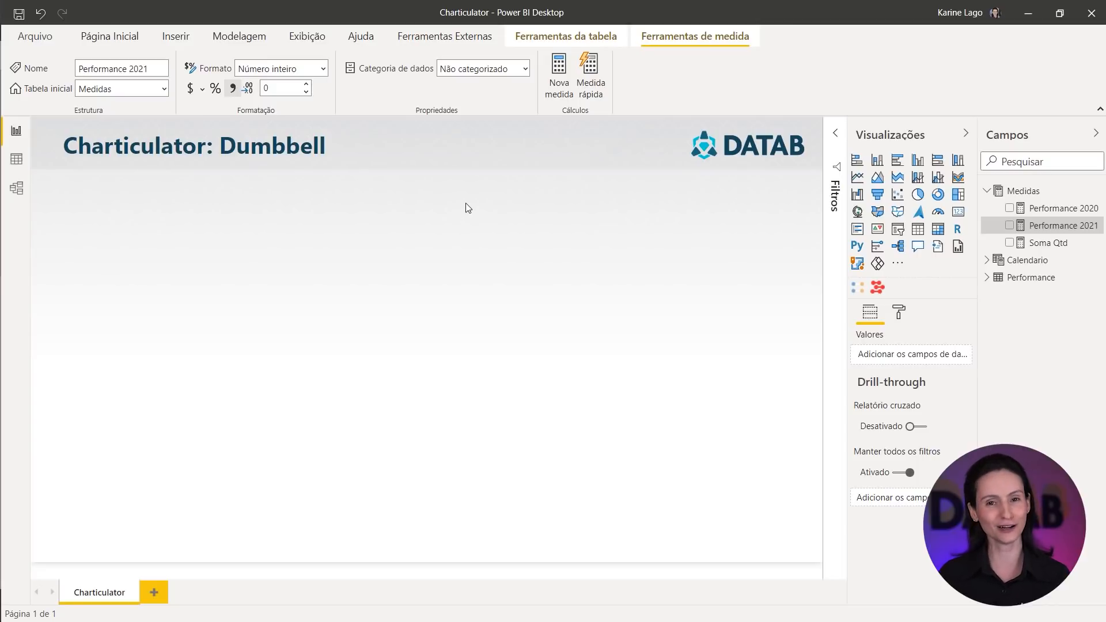
pyautogui.click(478, 211)
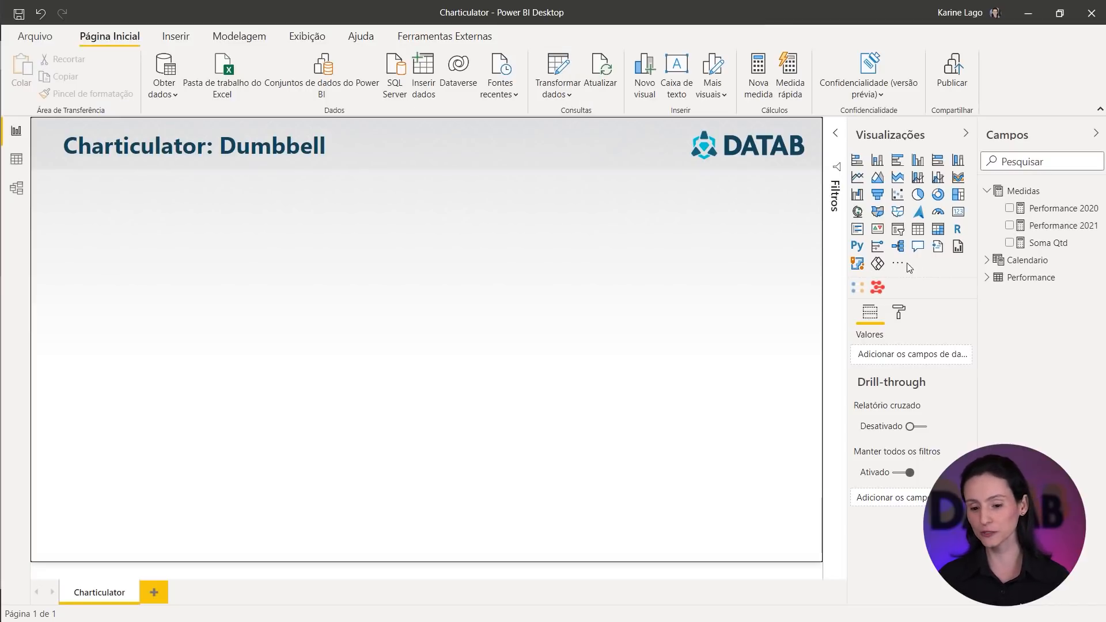
# Find the Charticulator custom visual in AppSource and import it into the report.
pyautogui.click(898, 264)
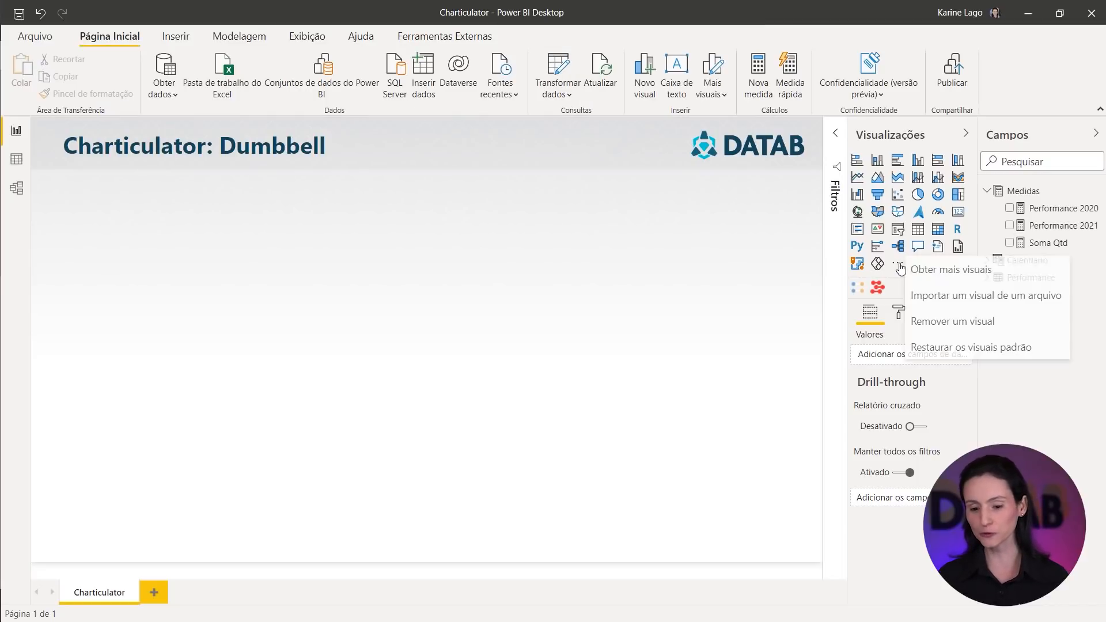
pyautogui.click(939, 272)
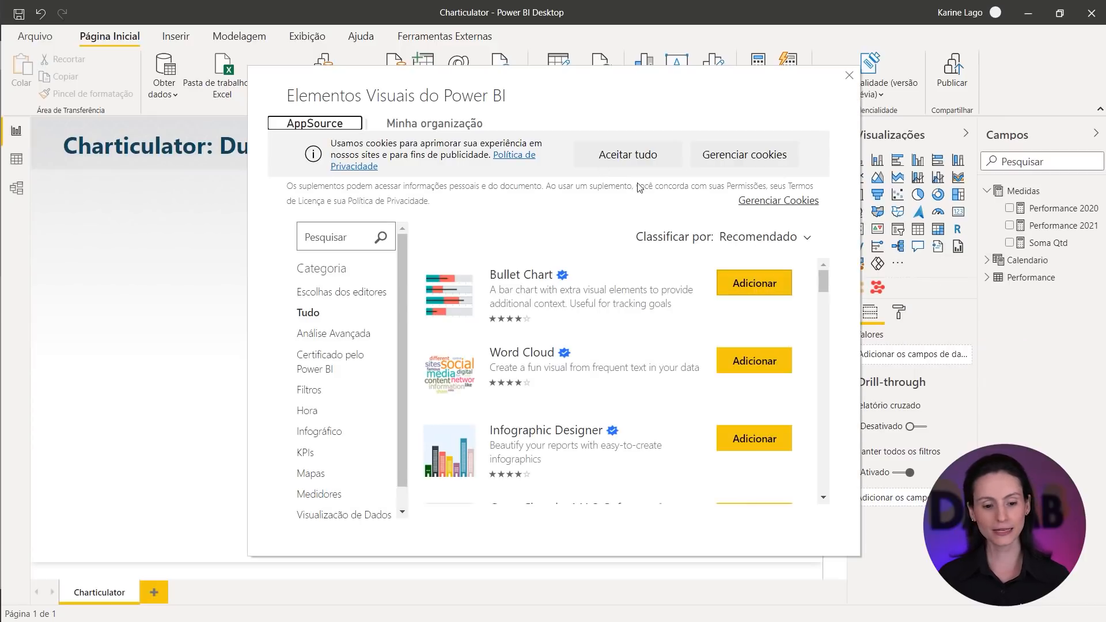
pyautogui.click(336, 235)
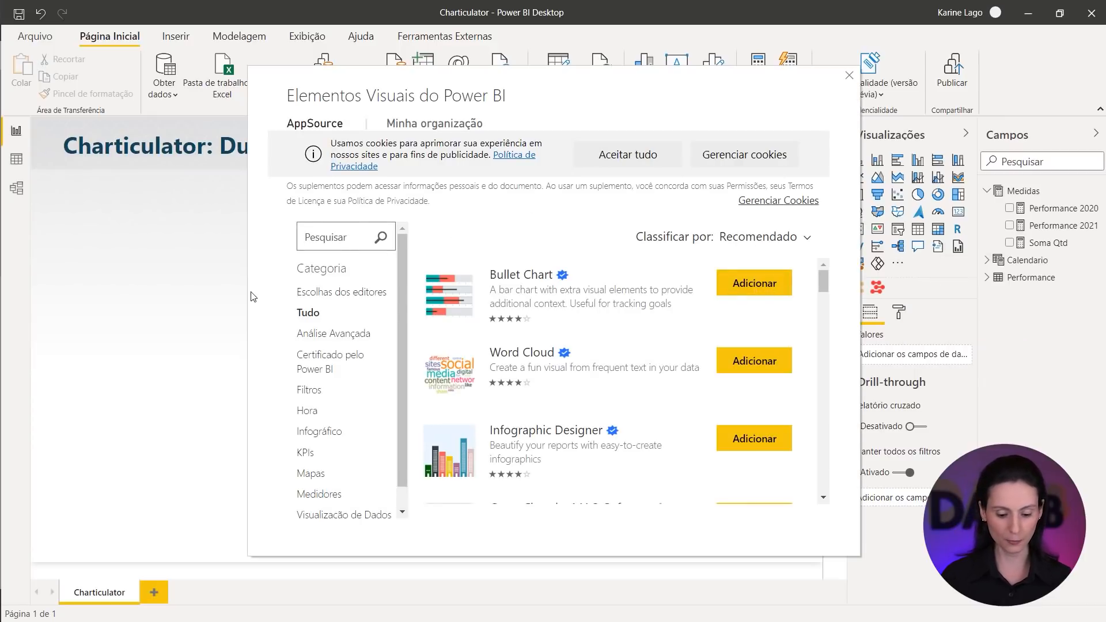
pyautogui.write('Charticulator')
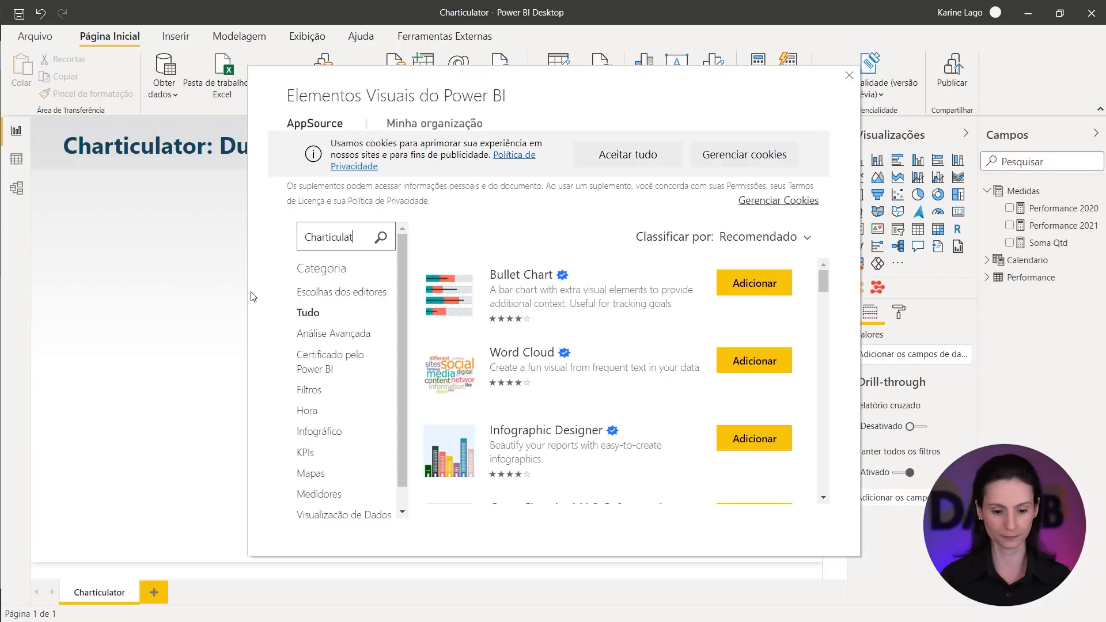
pyautogui.press('Return')
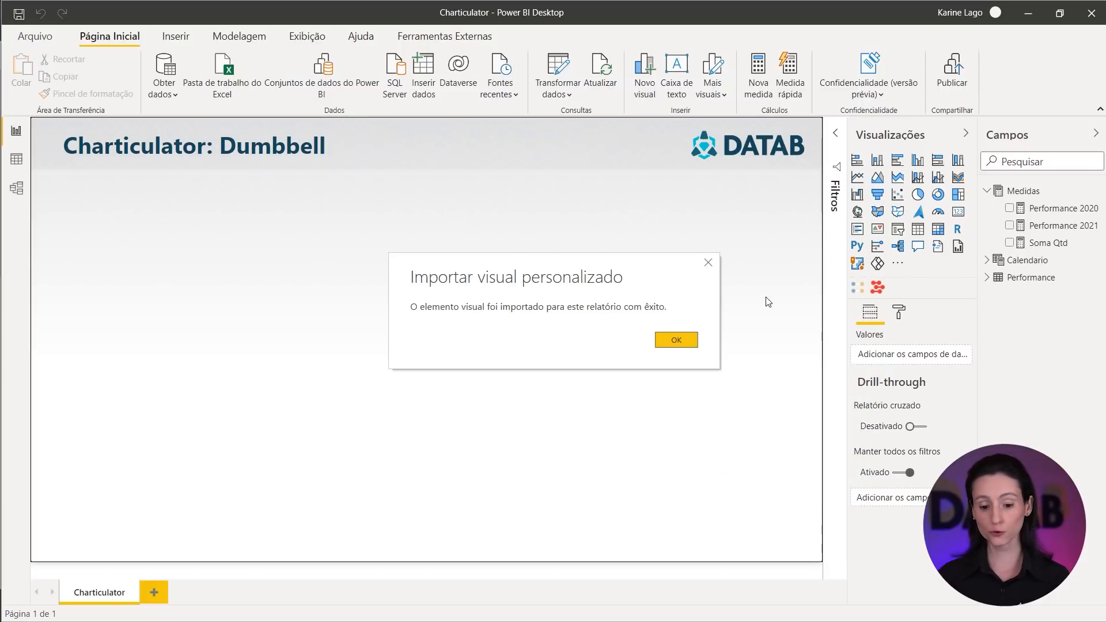
pyautogui.click(681, 345)
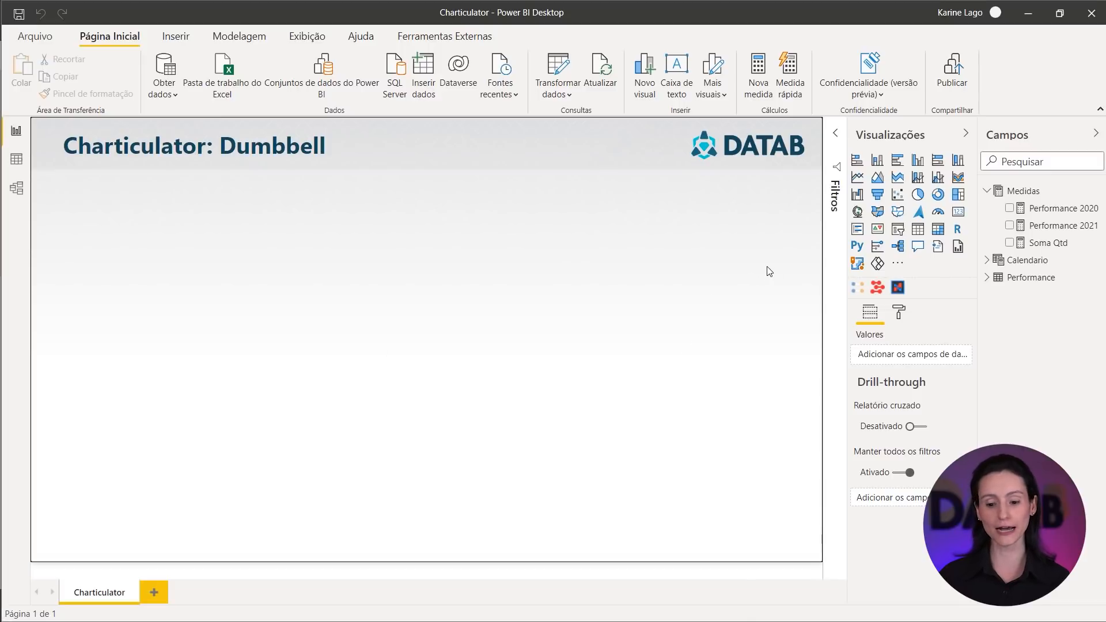
# Add a Charticulator visual to the page, move it up below the title, and enlarge it to fill the canvas area.
pyautogui.click(898, 289)
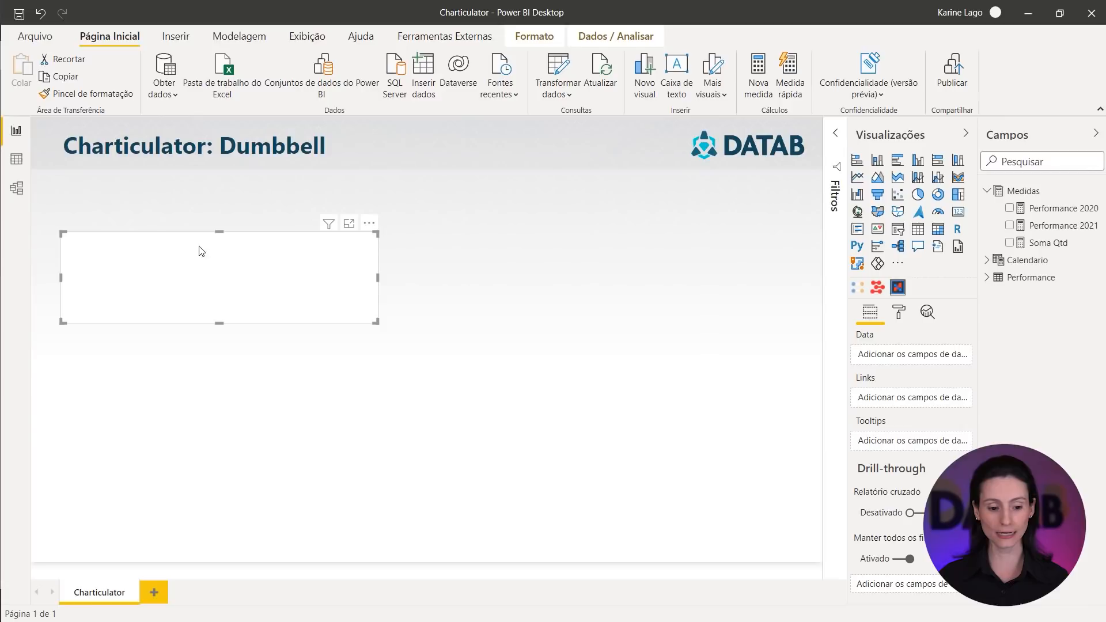
pyautogui.moveTo(189, 238); pyautogui.dragTo(188, 190)
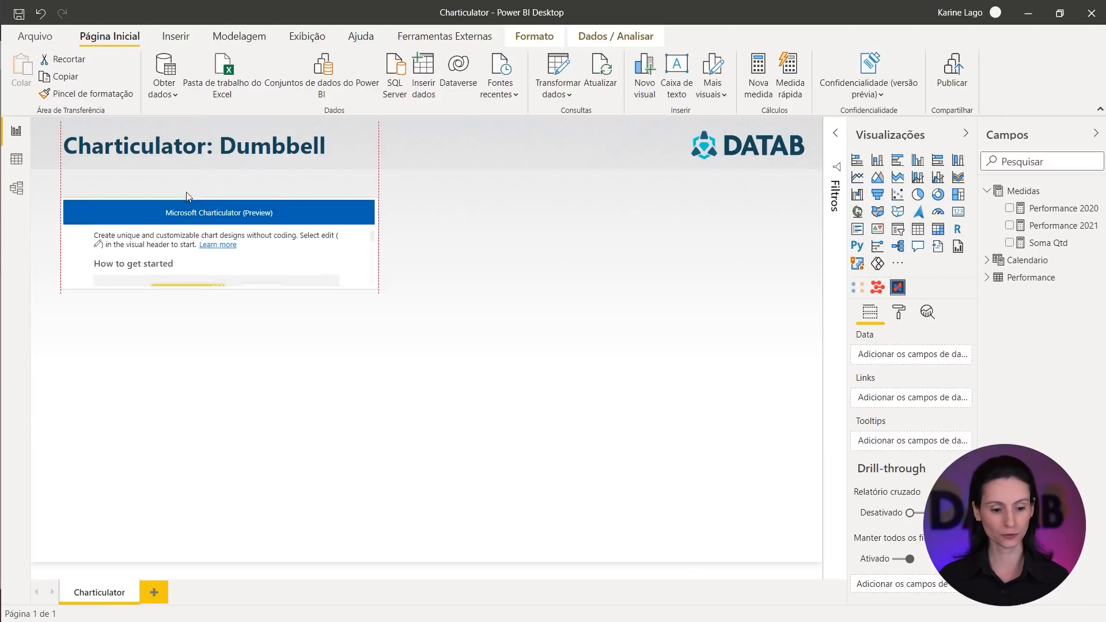
pyautogui.moveTo(376, 273); pyautogui.dragTo(783, 542)
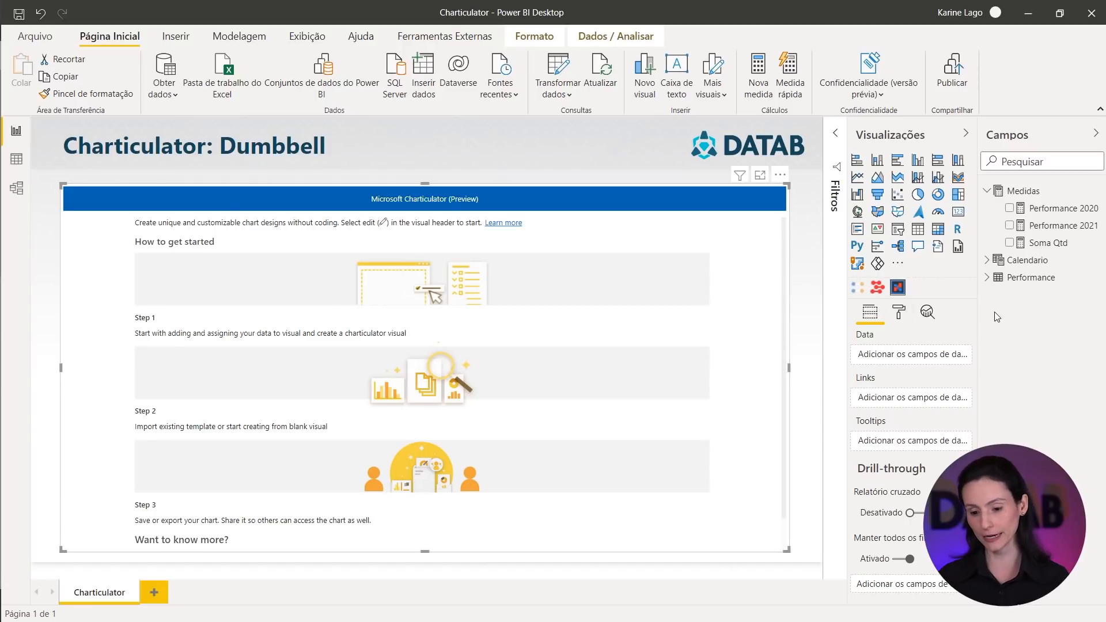
# Assign Unidades from the Performance table and the Performance 2020 and Performance 2021 measures to the Charticulator visual's Data fields.
pyautogui.click(987, 277)
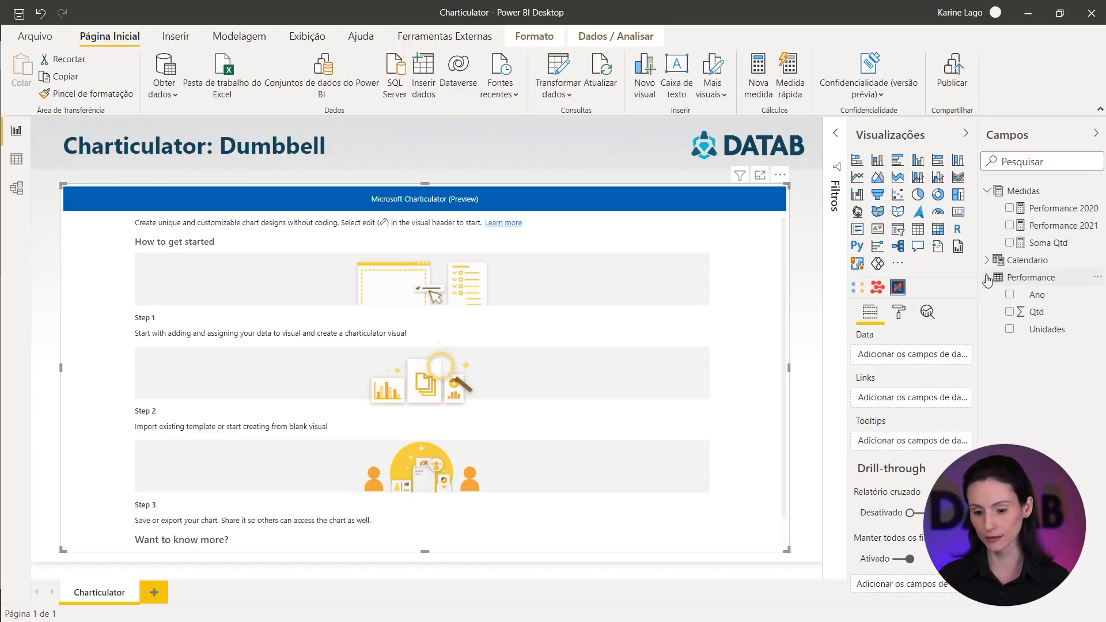
pyautogui.click(1009, 329)
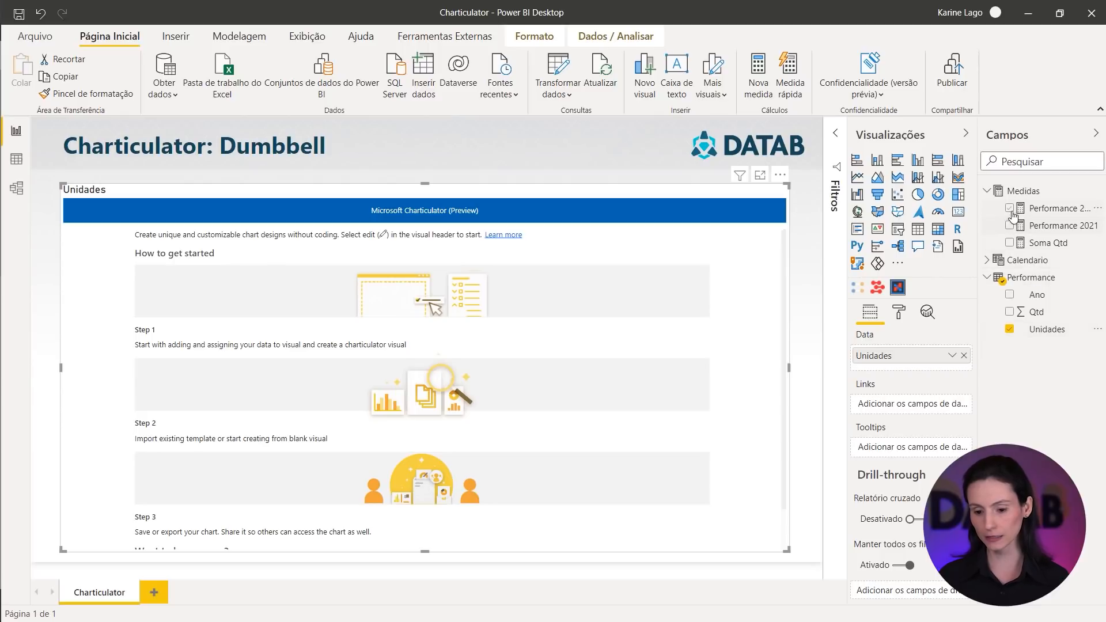
pyautogui.click(1010, 209)
pyautogui.click(1009, 226)
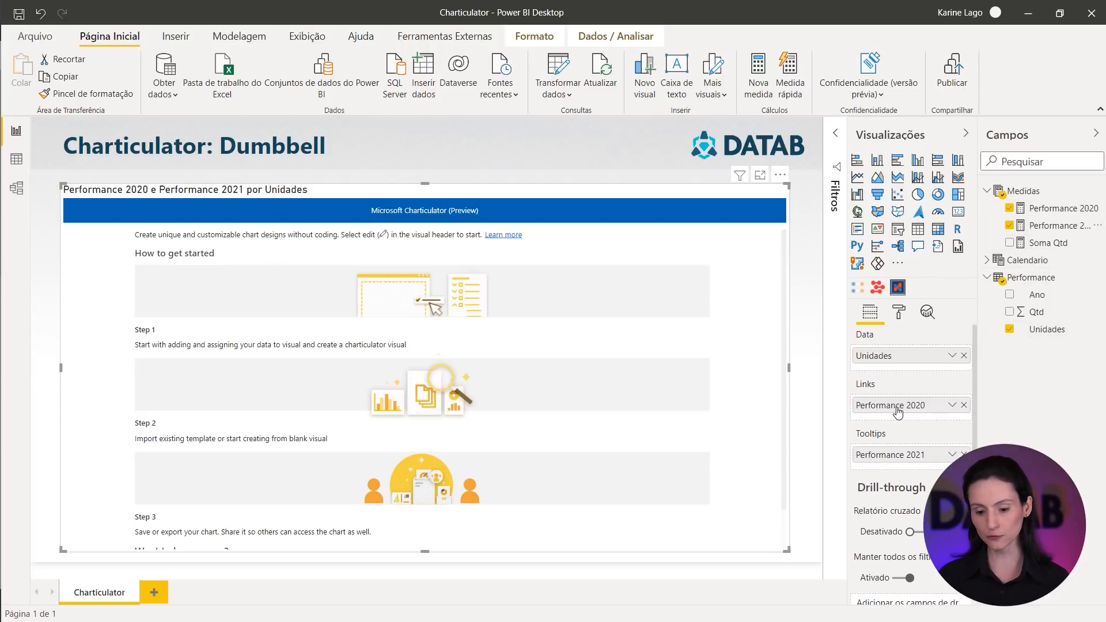
pyautogui.moveTo(897, 410); pyautogui.dragTo(896, 374)
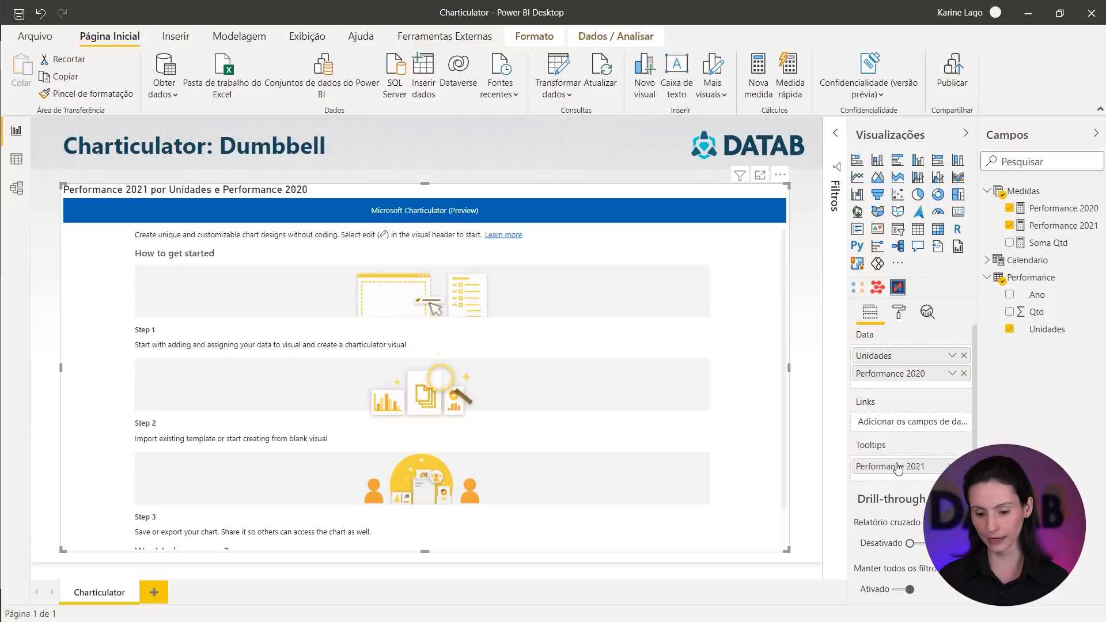
pyautogui.moveTo(897, 466); pyautogui.dragTo(933, 392)
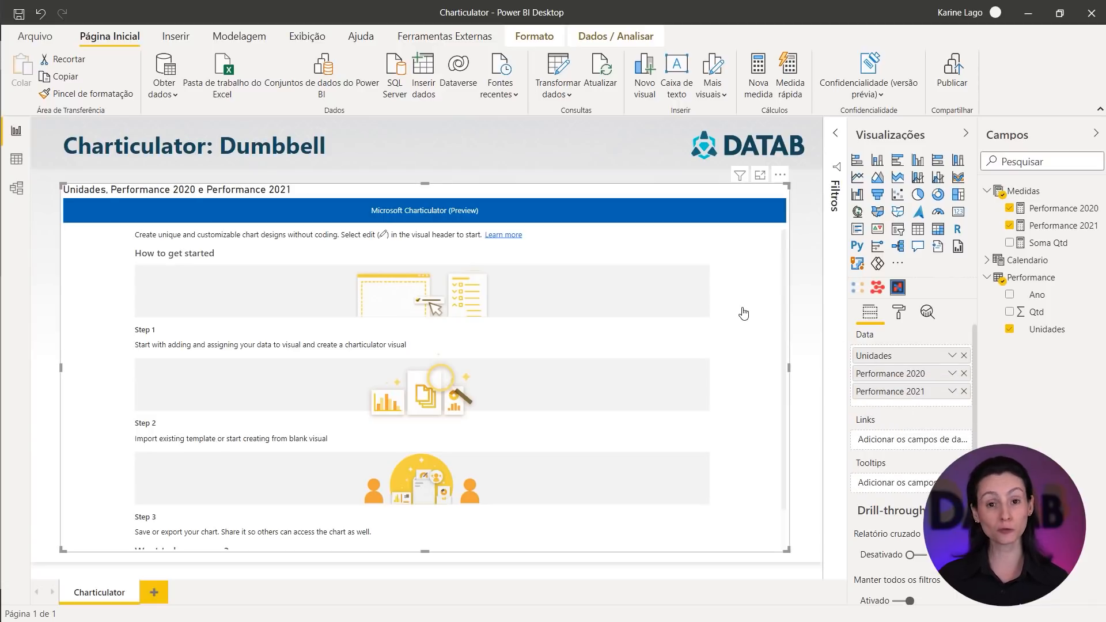
# Open the Charticulator visual for editing, look over the sample templates, and create a blank chart.
pyautogui.click(780, 176)
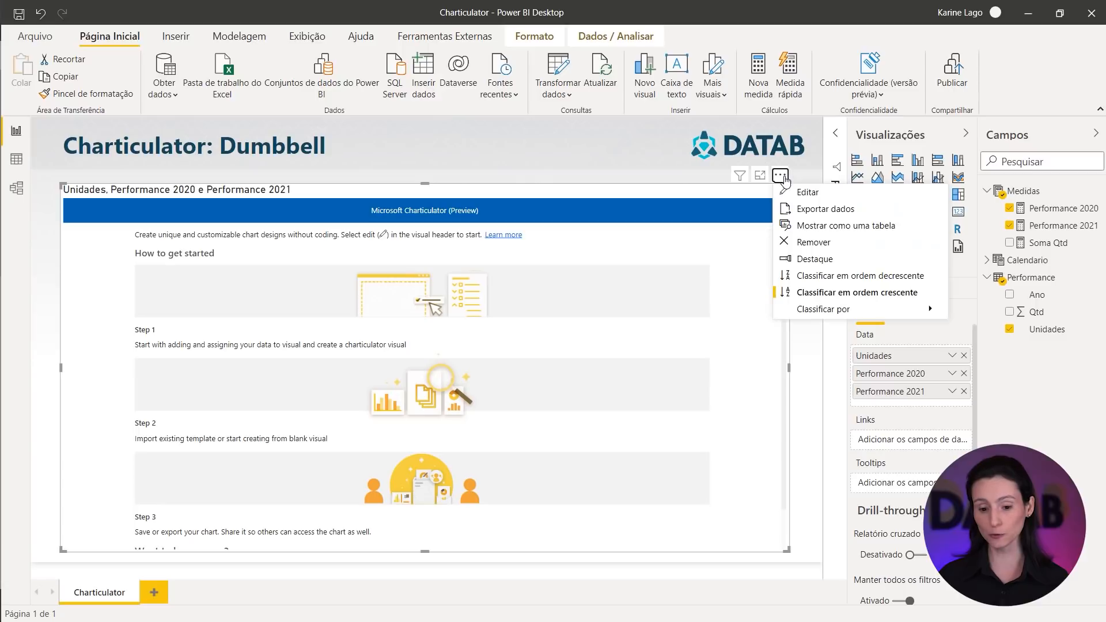
pyautogui.click(807, 192)
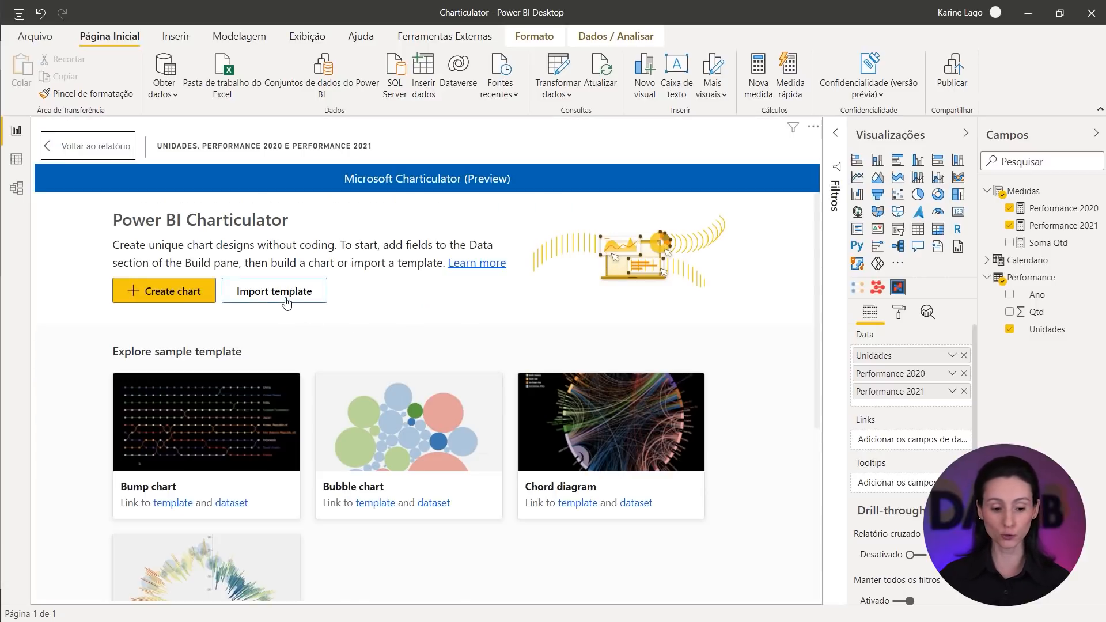
pyautogui.scroll(-5, 364, 398)
pyautogui.scroll(5, 265, 397)
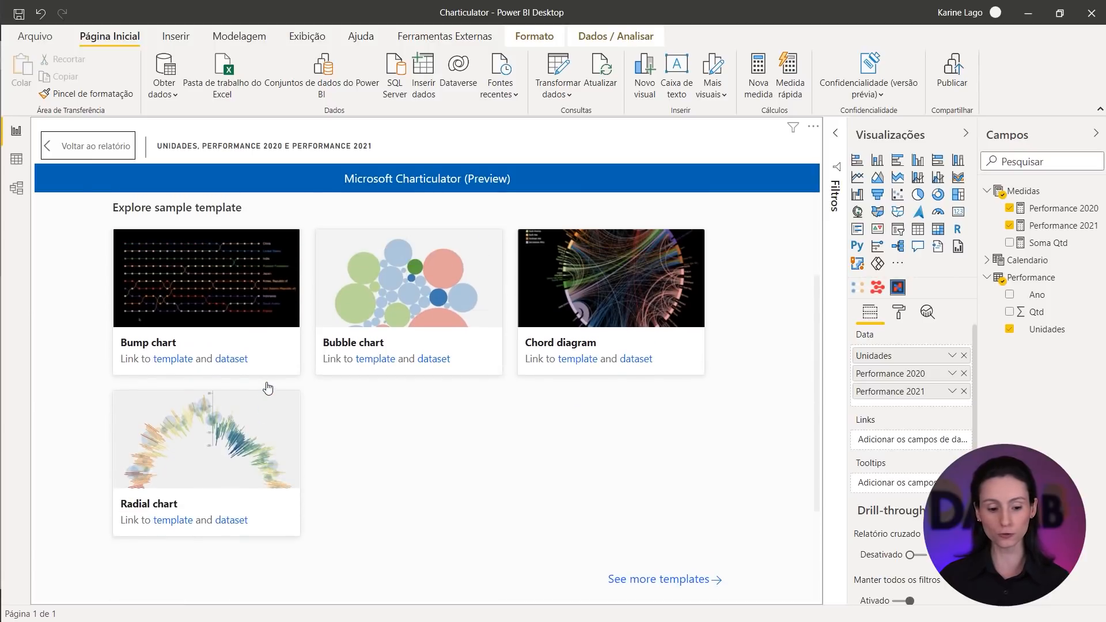
pyautogui.click(176, 295)
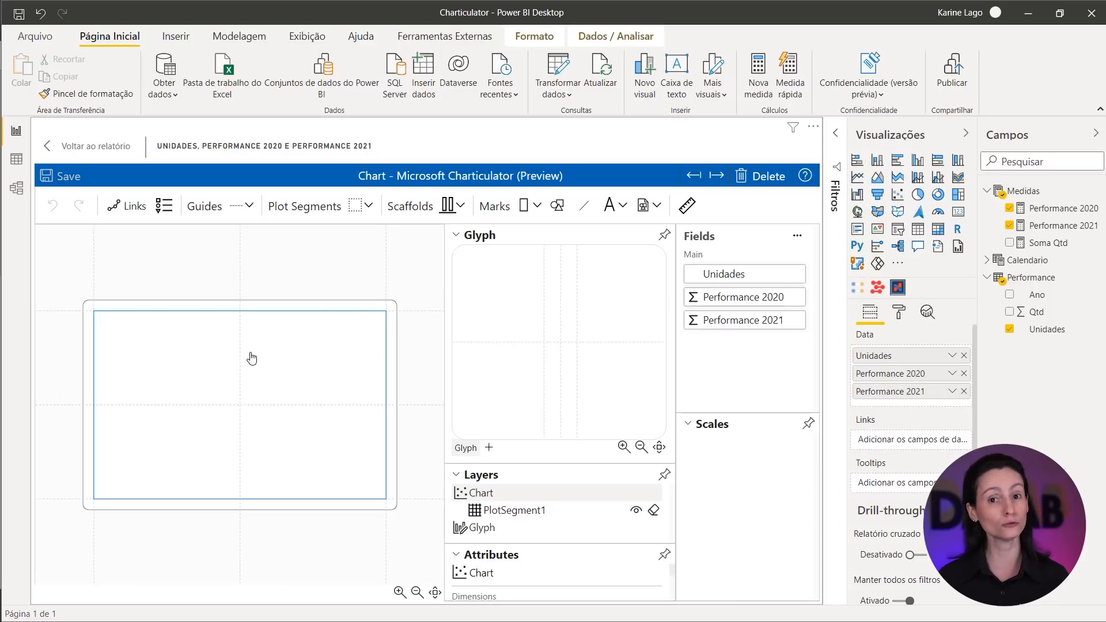
# Switch to the browser, open Charticulator's Getting Started page, and read the definitions of mark and glyph.
pyautogui.hotkey('alt', 'Tab')
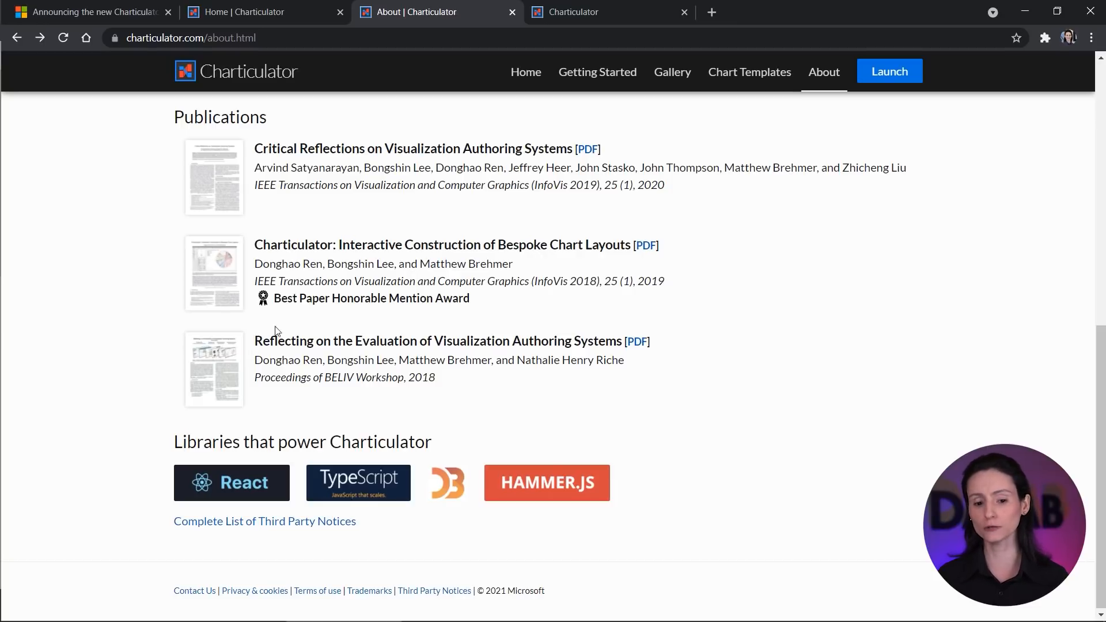
pyautogui.scroll(15, 491, 190)
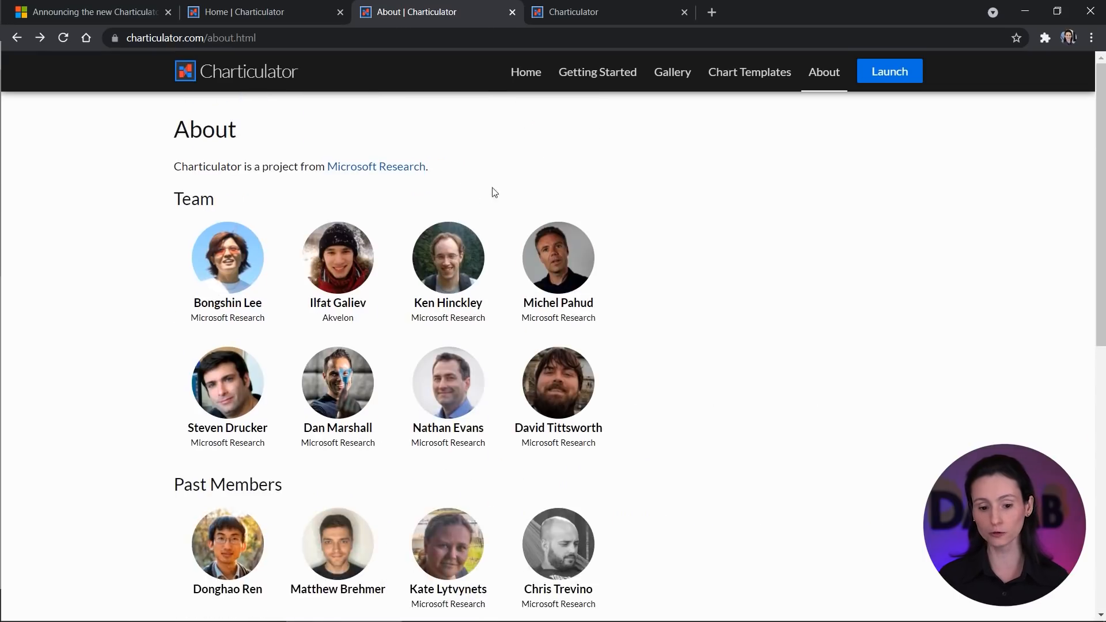
pyautogui.click(620, 81)
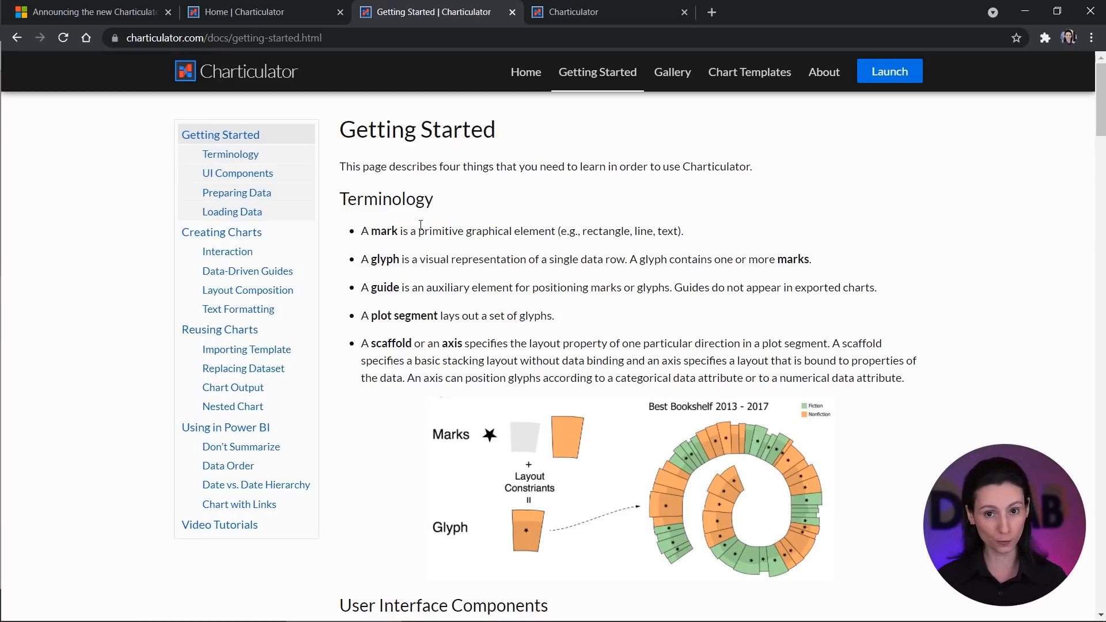
pyautogui.doubleClick(385, 236)
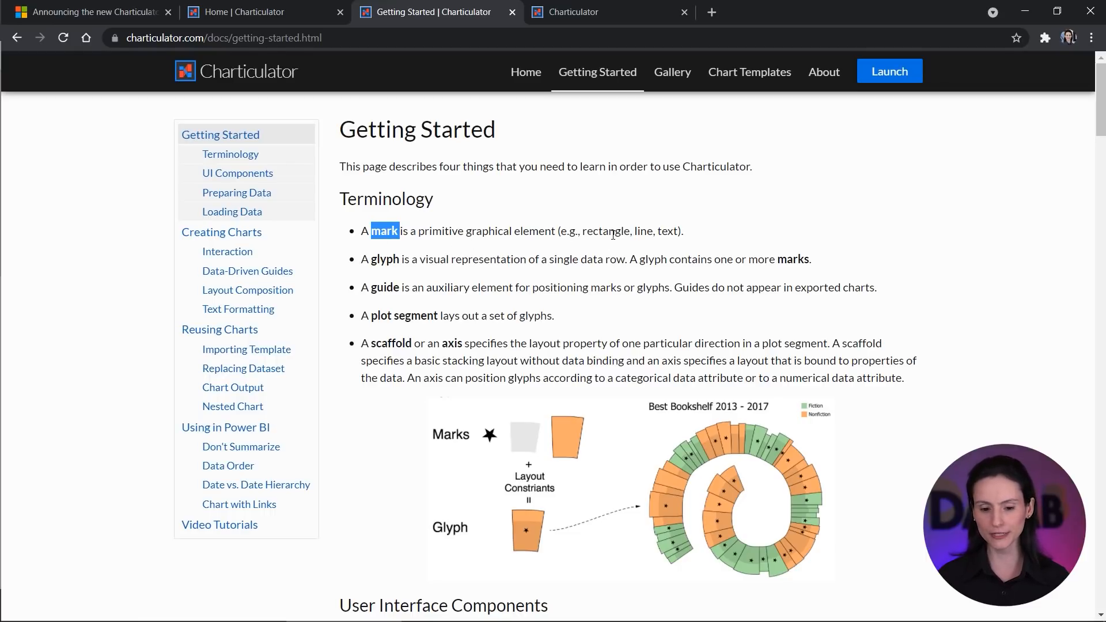
pyautogui.moveTo(614, 234); pyautogui.dragTo(609, 235)
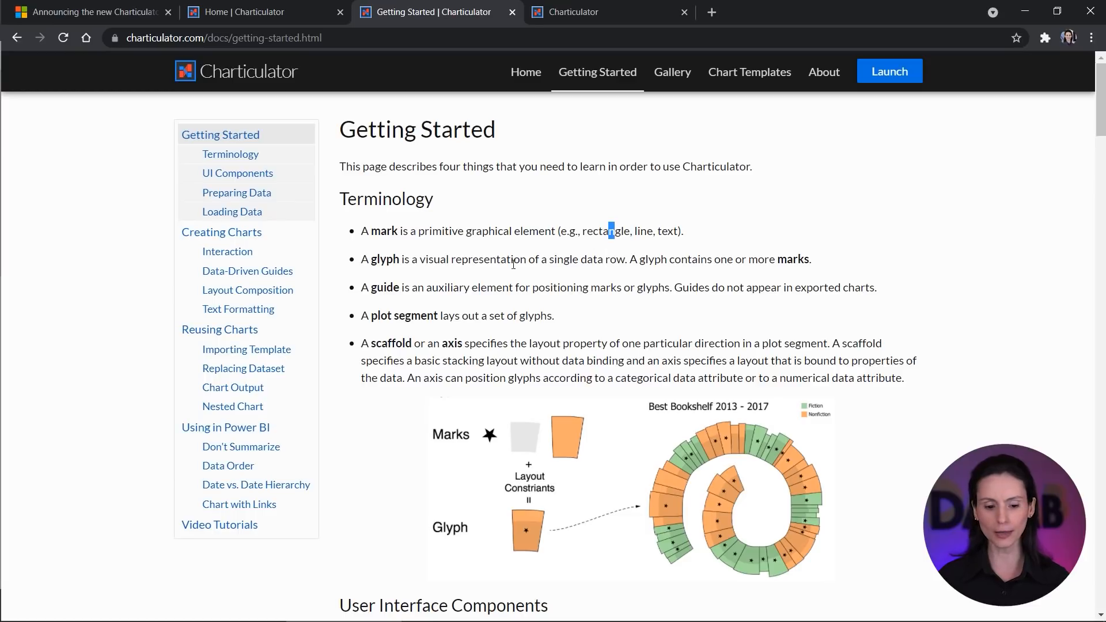
pyautogui.doubleClick(385, 260)
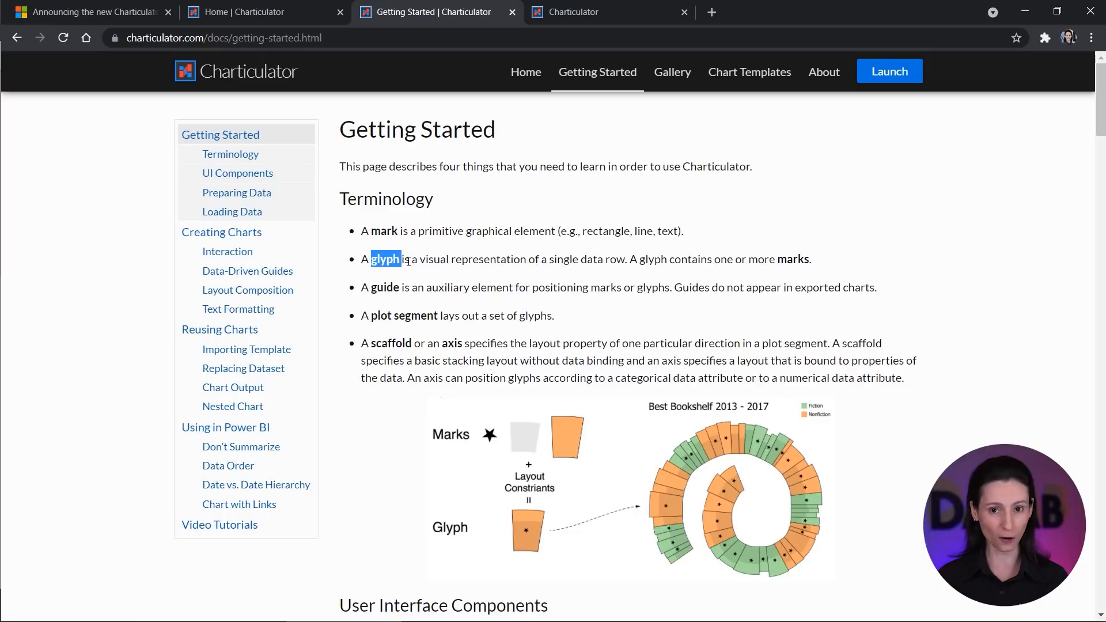
# Return to Power BI and examine the Glyph area and the available mark tools in the chart editor.
pyautogui.hotkey('alt', 'Tab')
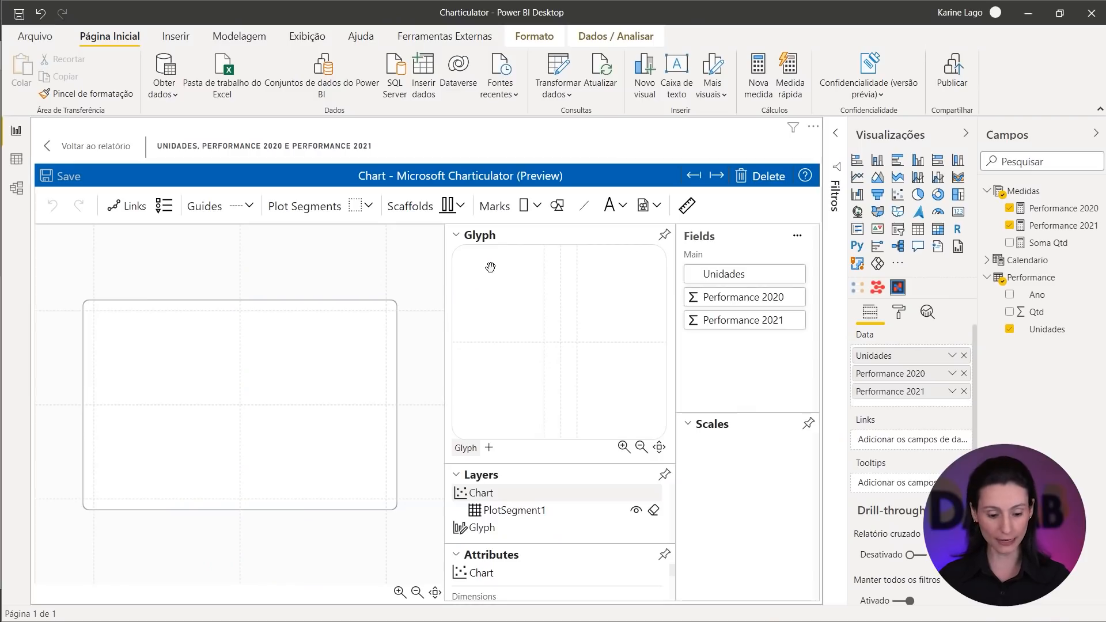
pyautogui.moveTo(448, 226)
pyautogui.mouseDown()
pyautogui.moveTo(653, 454)
pyautogui.moveTo(674, 461)
pyautogui.mouseUp()
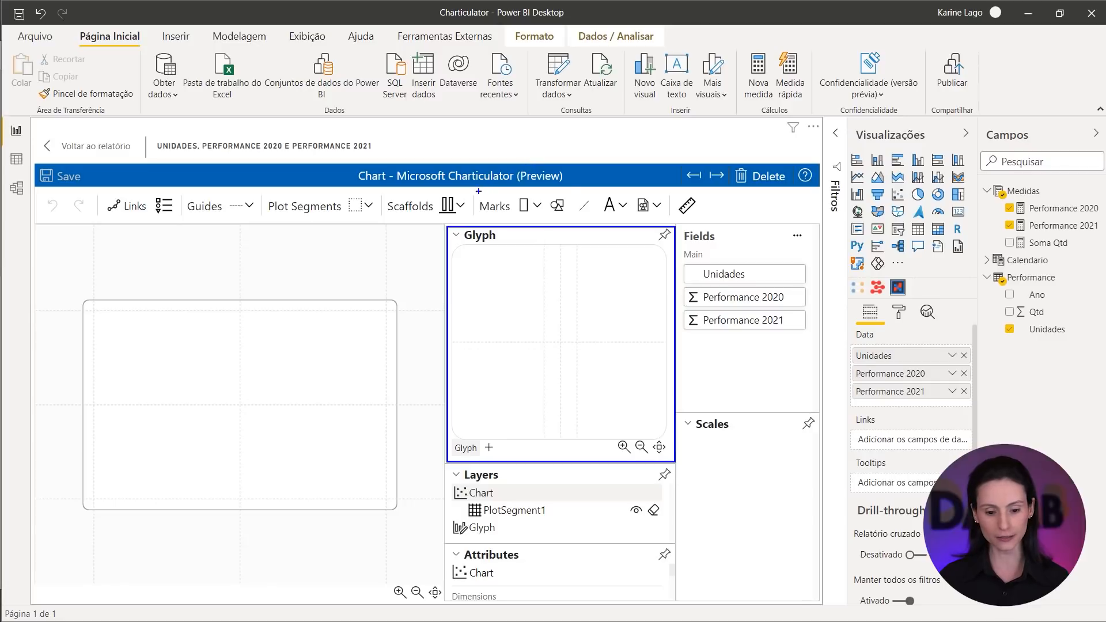
pyautogui.moveTo(478, 192); pyautogui.dragTo(667, 220)
pyautogui.moveTo(526, 217); pyautogui.dragTo(526, 255)
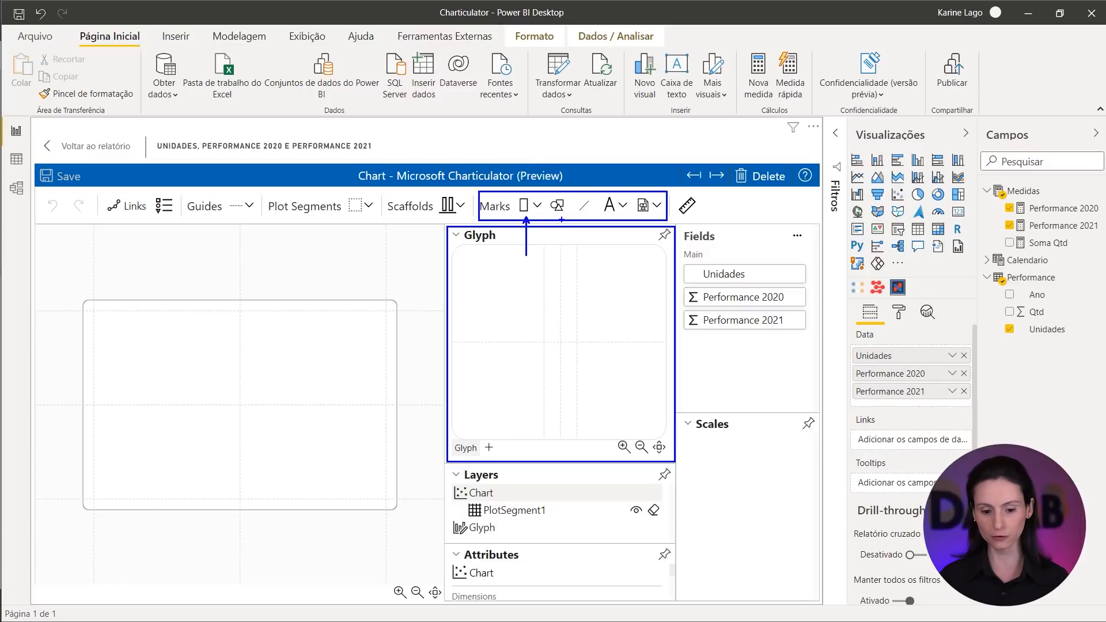
pyautogui.moveTo(553, 220)
pyautogui.mouseDown()
pyautogui.moveTo(551, 248)
pyautogui.moveTo(610, 269)
pyautogui.mouseUp()
pyautogui.moveTo(651, 218); pyautogui.dragTo(641, 264)
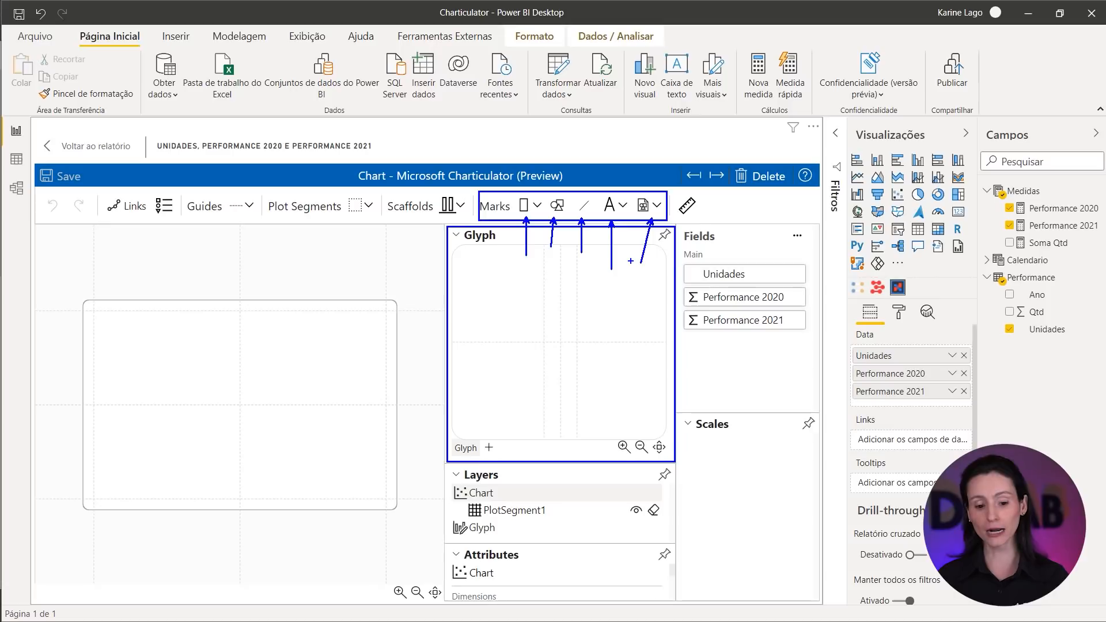
pyautogui.press('Escape')
# Switch back to the Getting Started page in the browser and read the definitions of guide and plot segment.
pyautogui.hotkey('alt', 'Tab')
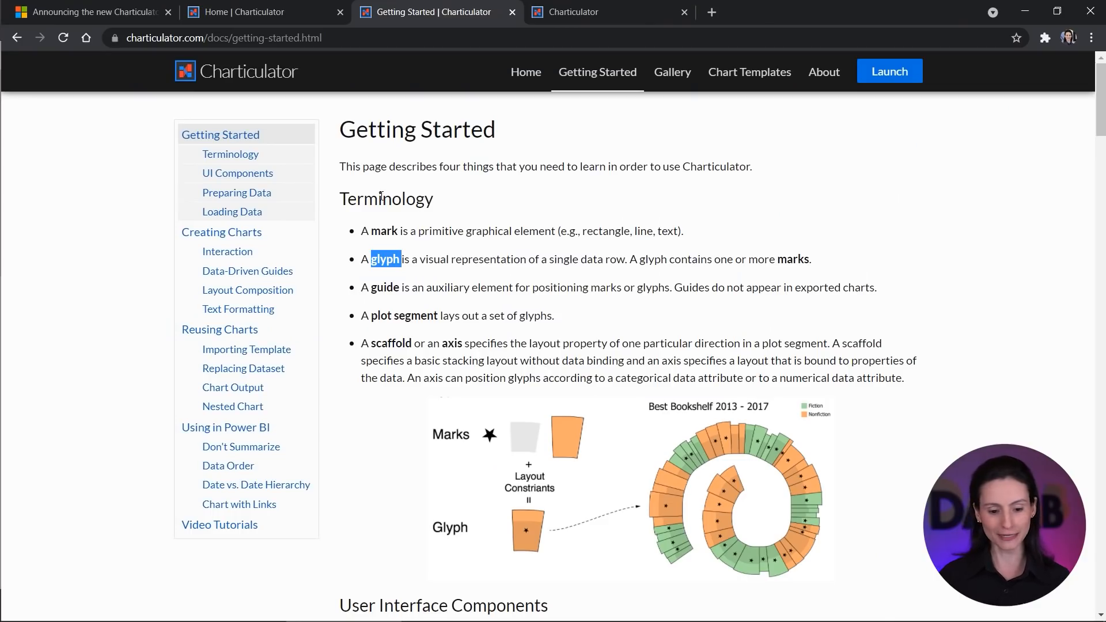
pyautogui.doubleClick(390, 287)
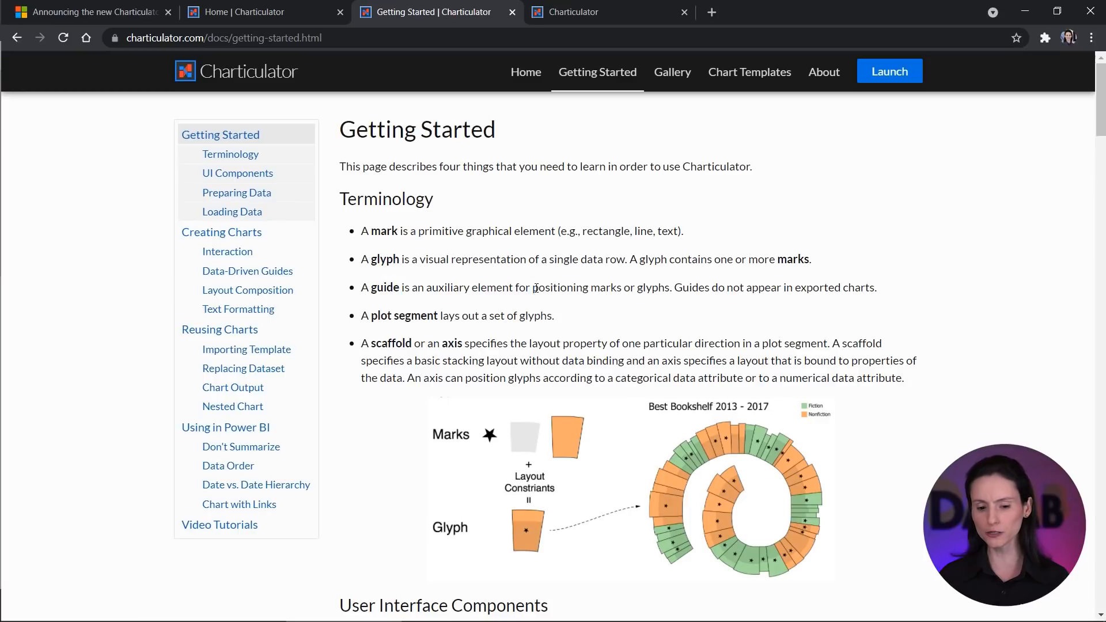
pyautogui.moveTo(529, 288); pyautogui.dragTo(577, 288)
pyautogui.doubleClick(605, 287)
pyautogui.doubleClick(656, 287)
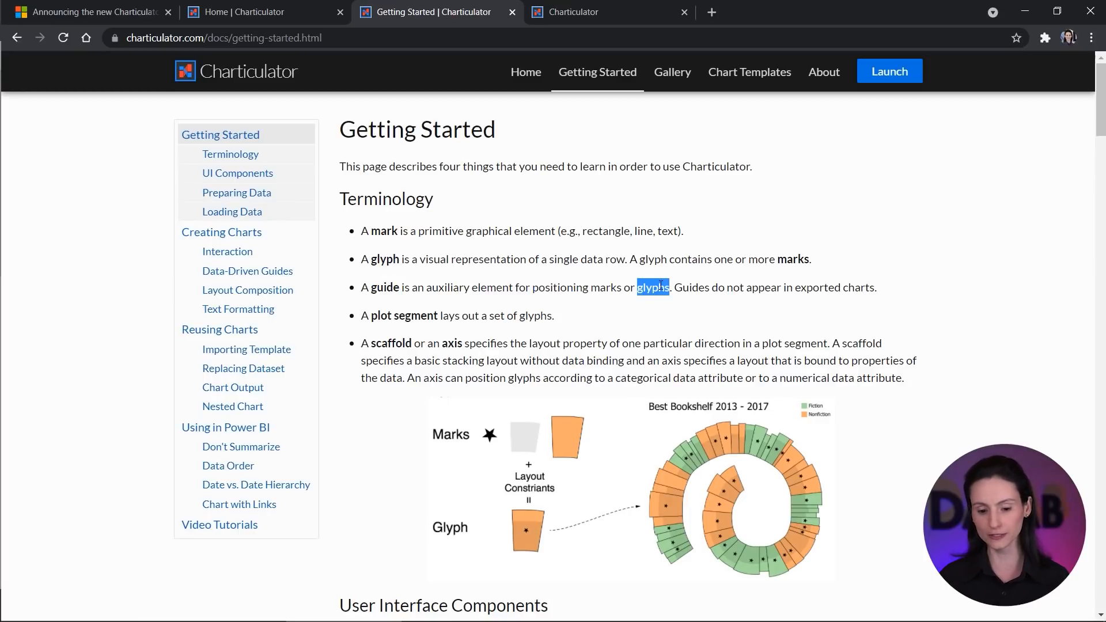
pyautogui.hotkey('alt', 'Tab')
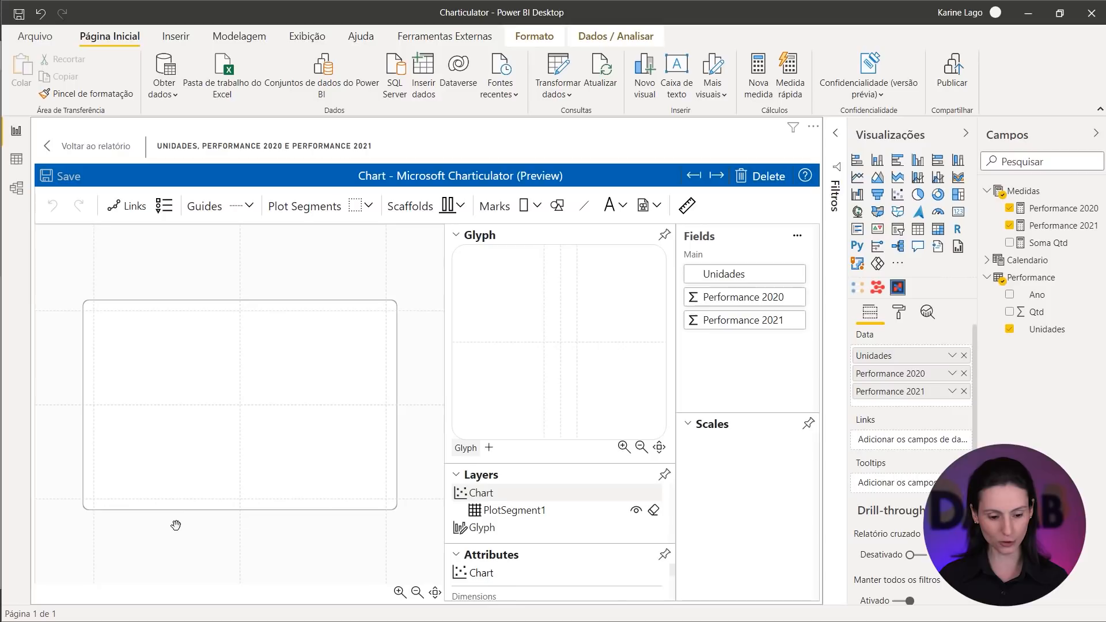
pyautogui.hotkey('alt', 'Tab')
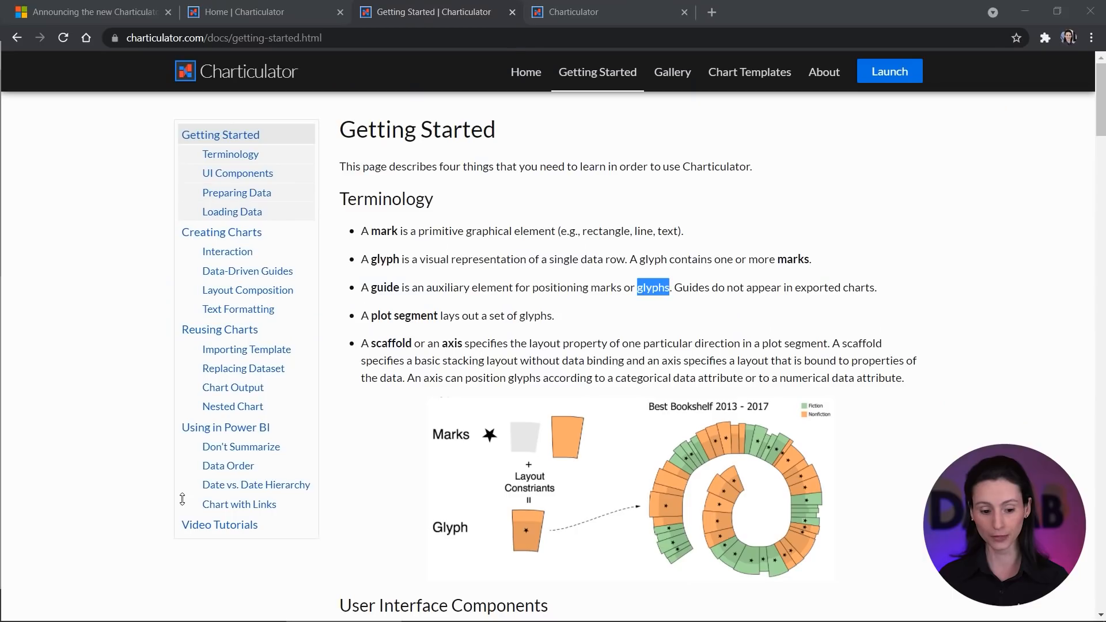
pyautogui.moveTo(379, 319); pyautogui.dragTo(500, 321)
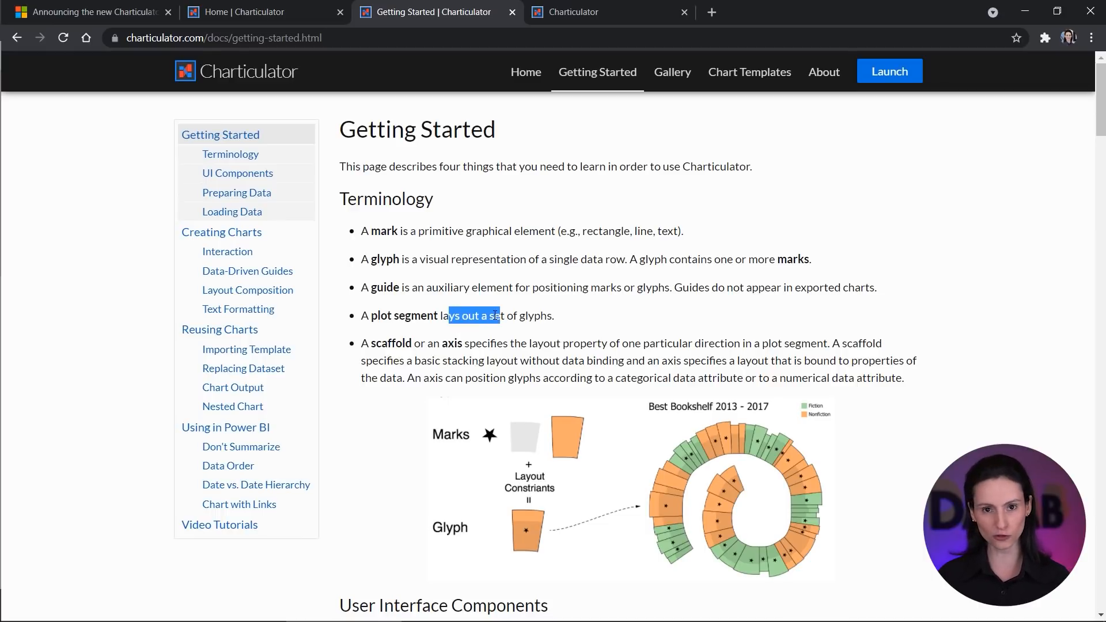
# Return to Power BI and examine the plot segment's layout options, leaving it set to Stack X.
pyautogui.hotkey('alt', 'Tab')
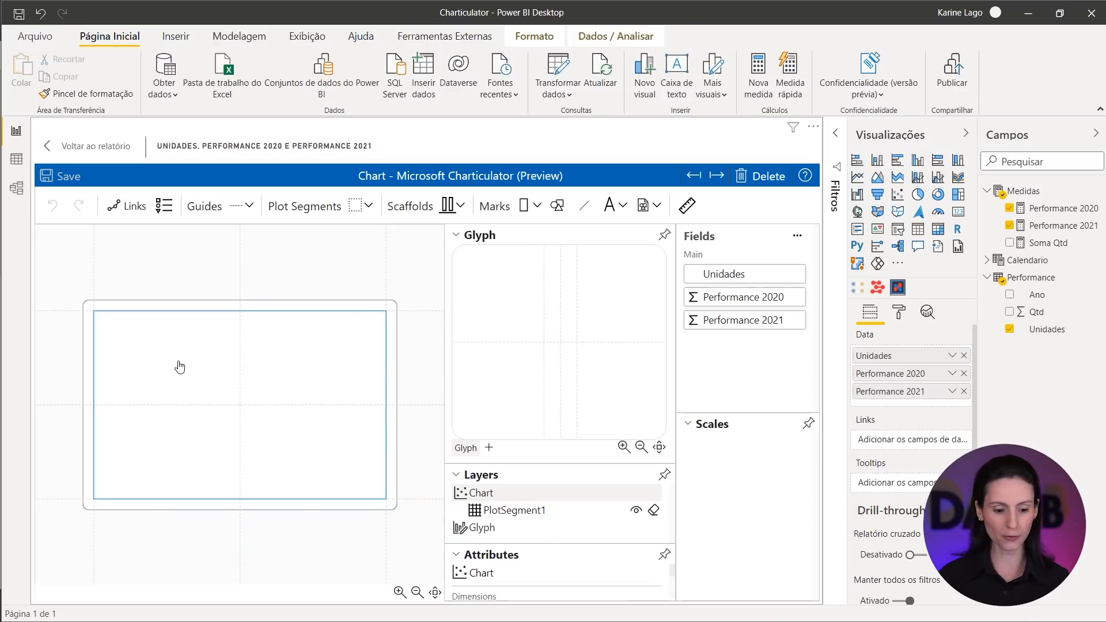
pyautogui.click(180, 366)
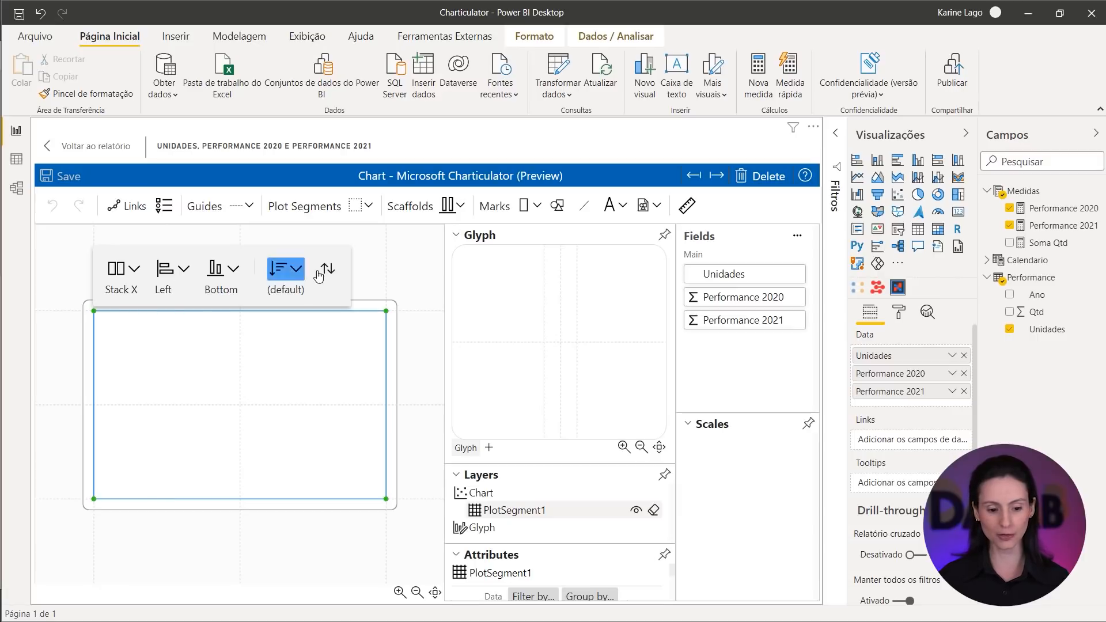
pyautogui.click(122, 269)
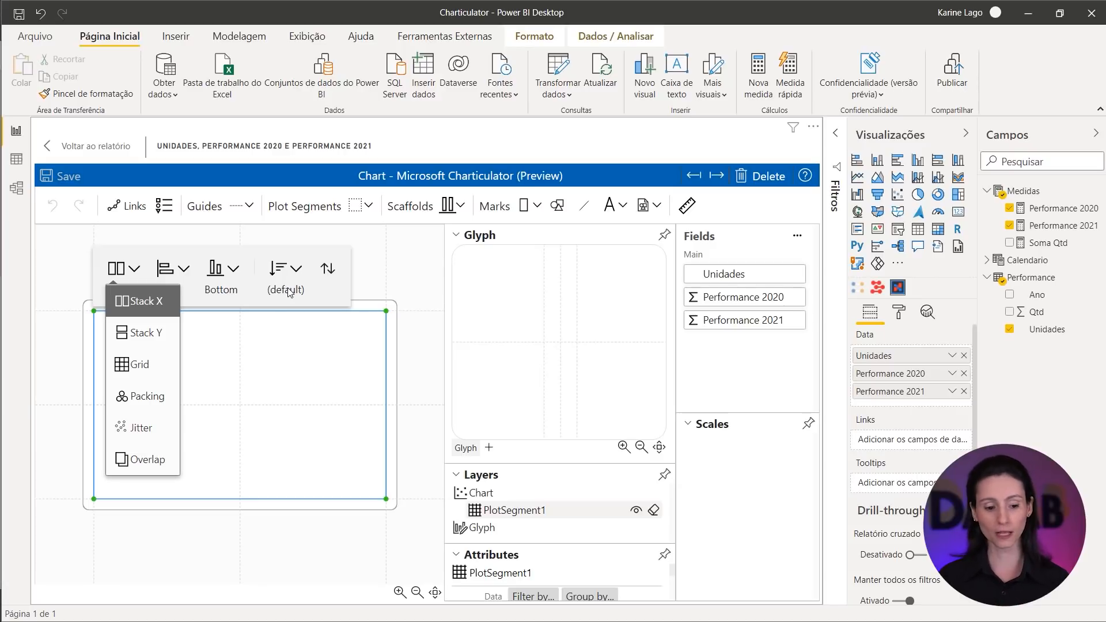
pyautogui.click(285, 364)
pyautogui.click(229, 235)
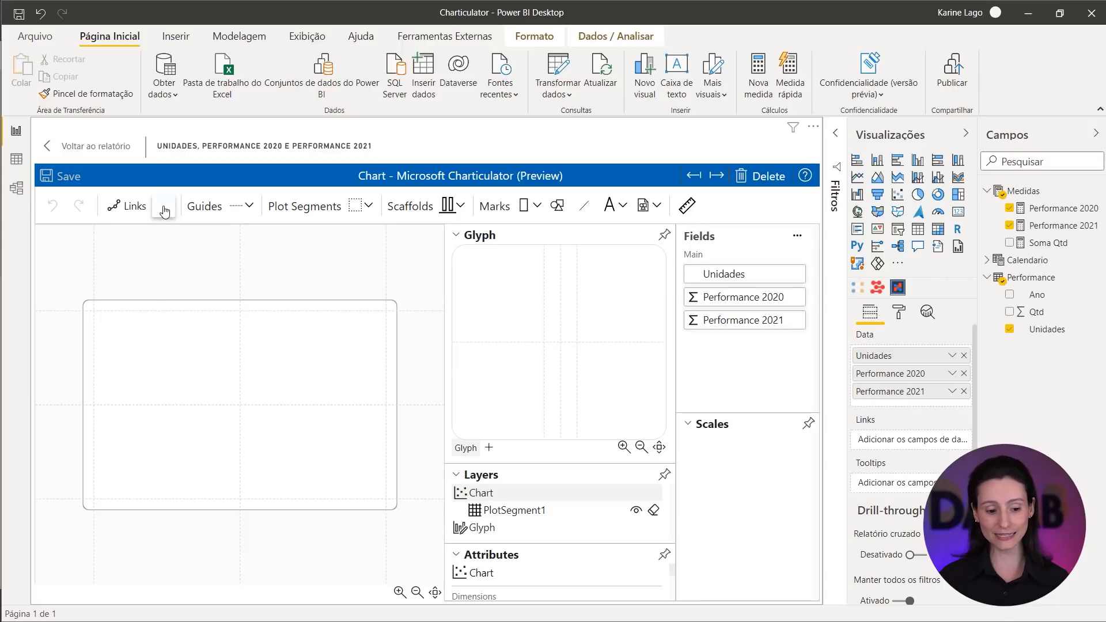
# Create a column-names legend from Performance 2020 and Performance 2021, and collapse the Campos and Visualizações panes to widen the chart editor.
pyautogui.click(164, 210)
pyautogui.click(270, 266)
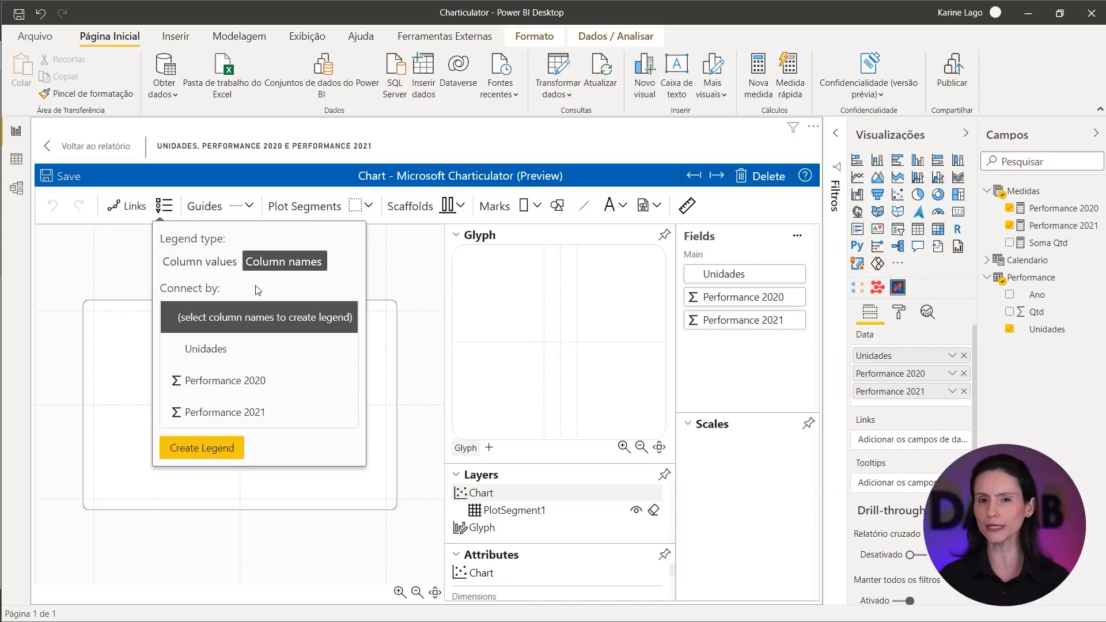
pyautogui.click(266, 391)
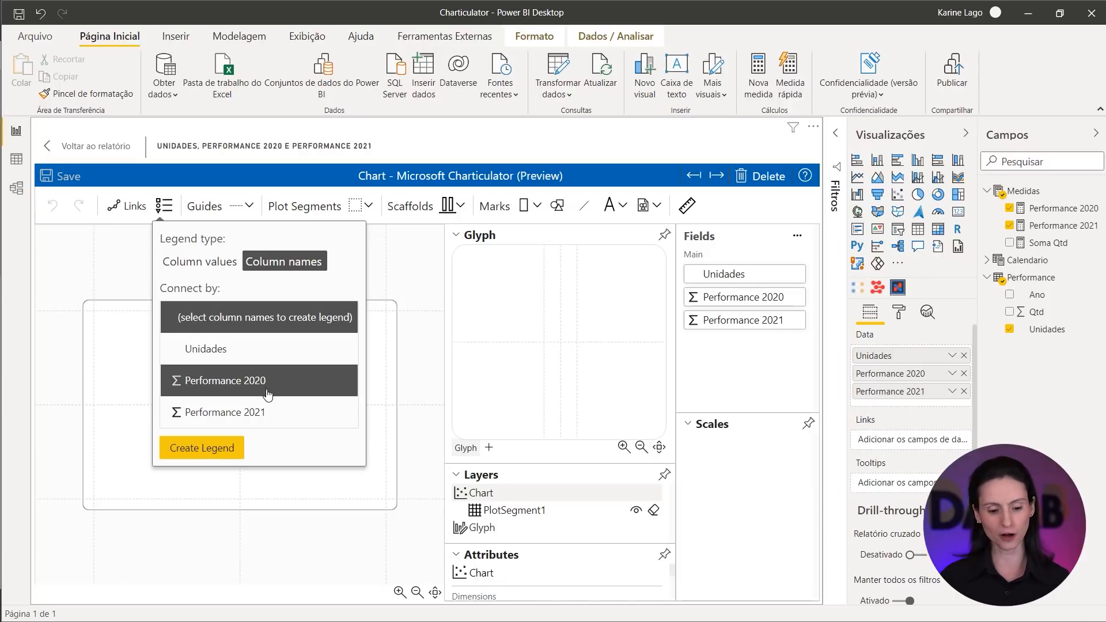
pyautogui.click(269, 410)
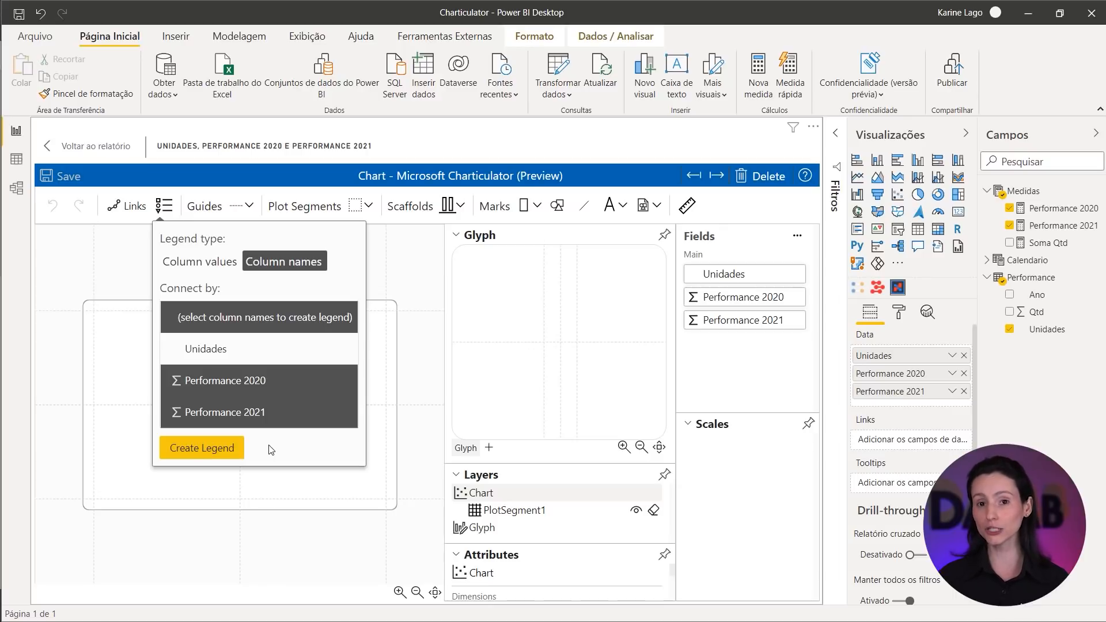
pyautogui.click(230, 449)
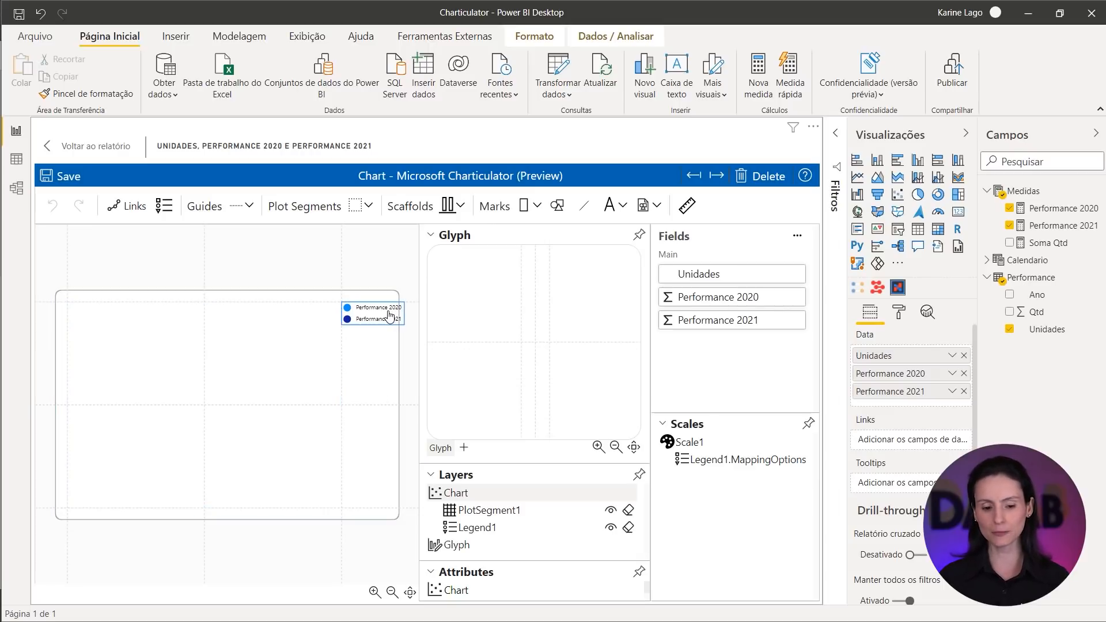
pyautogui.click(1093, 134)
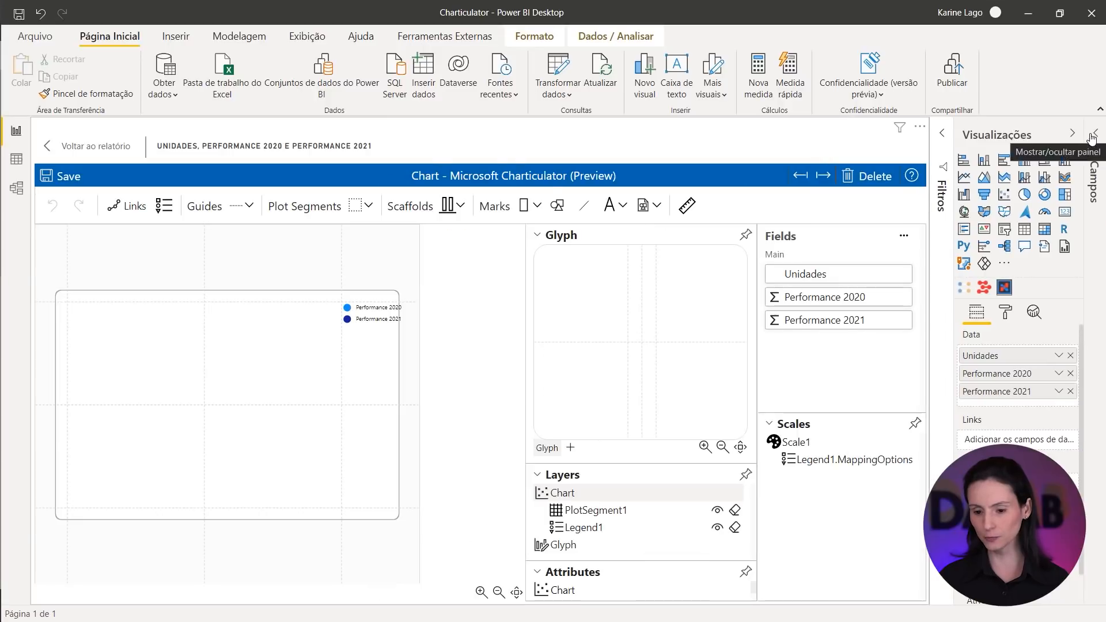
pyautogui.click(1092, 135)
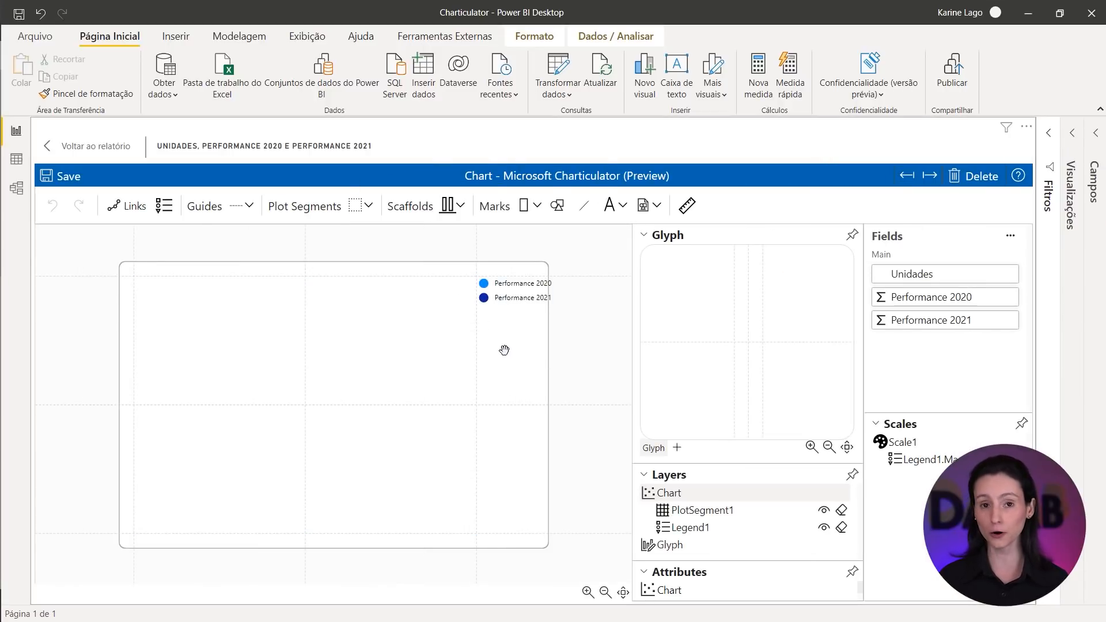
# Collapse the Glyph and Attributes sections and examine which parts of the chart the PlotSegment1 and Legend1 layers cover.
pyautogui.click(515, 291)
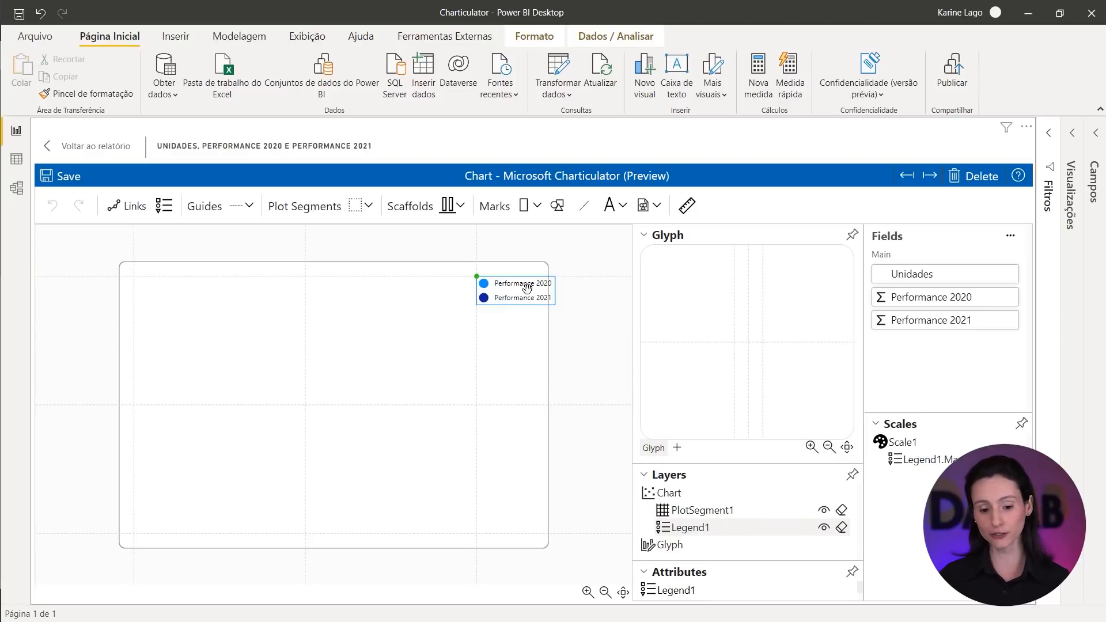
pyautogui.click(649, 235)
pyautogui.click(648, 255)
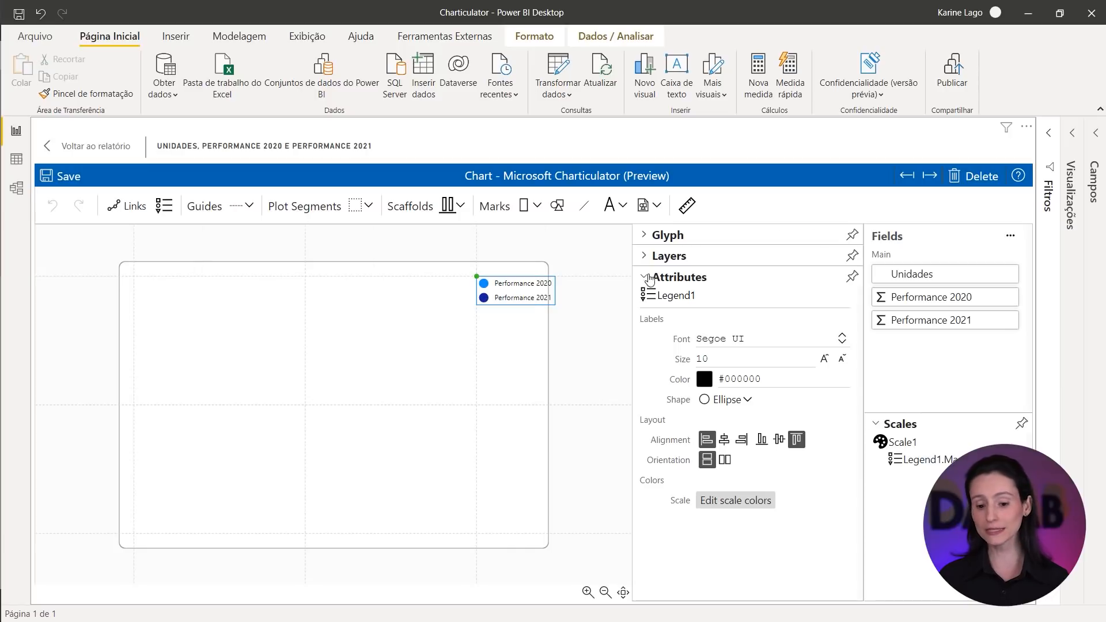
pyautogui.click(653, 278)
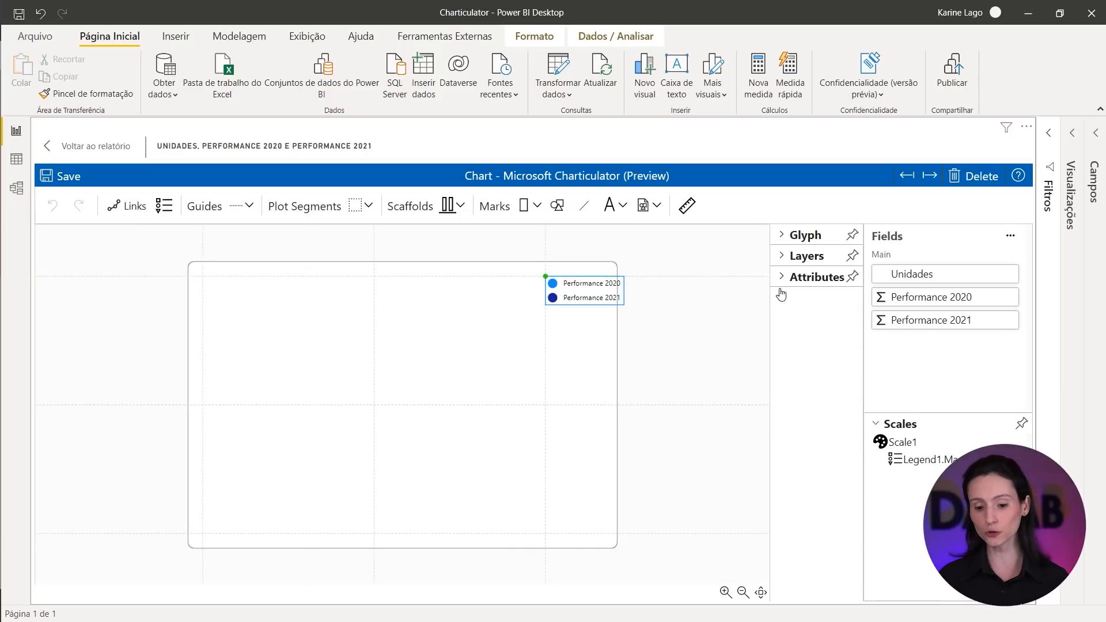
pyautogui.click(807, 256)
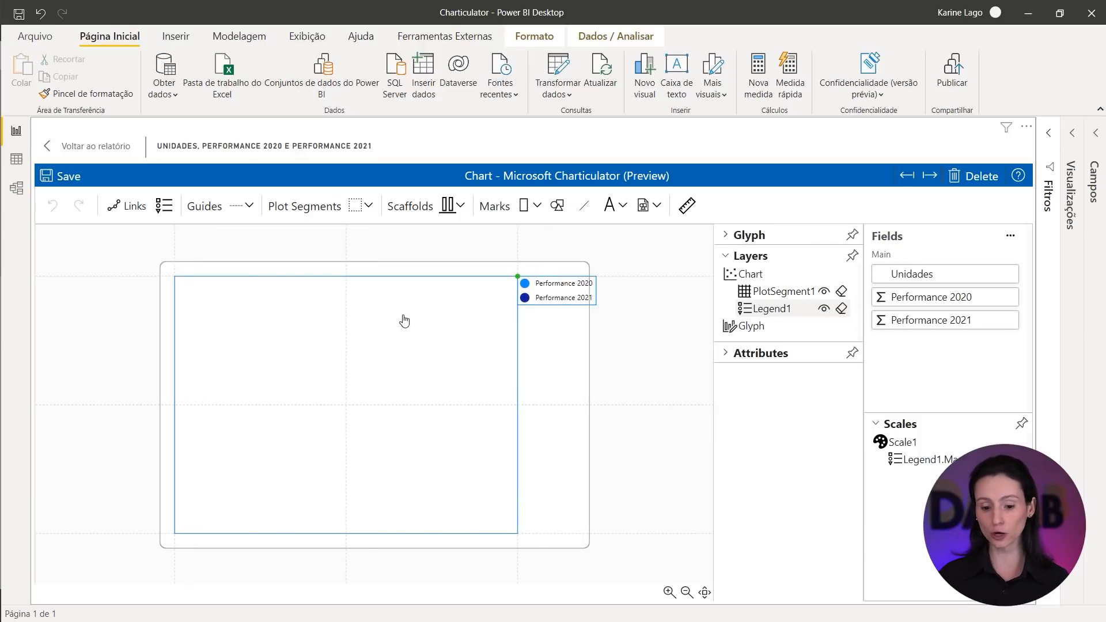
pyautogui.click(795, 293)
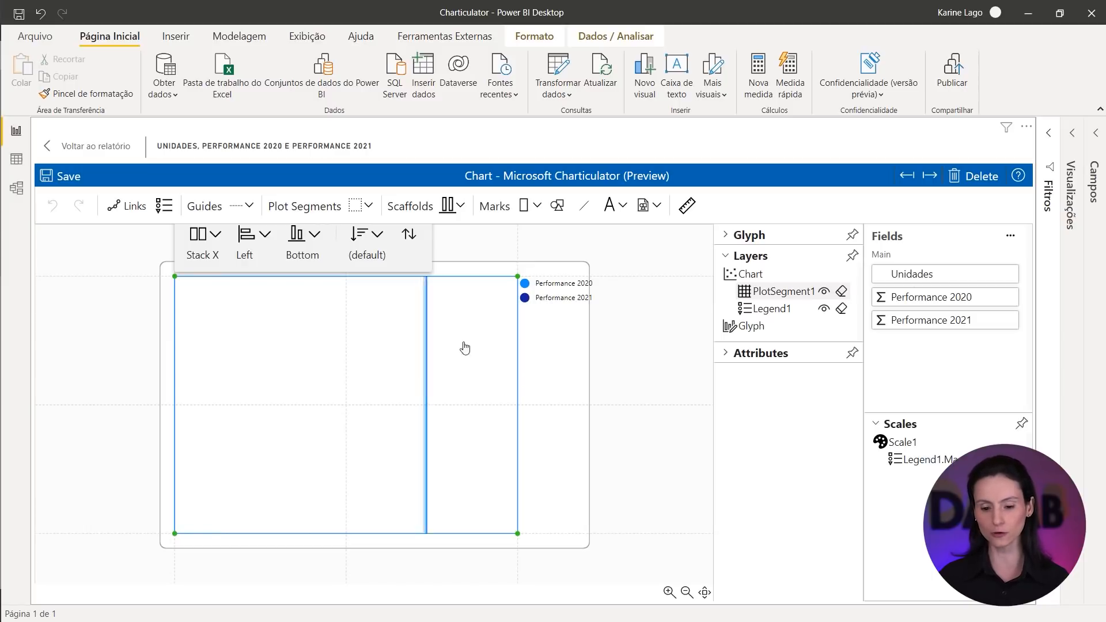
pyautogui.click(768, 311)
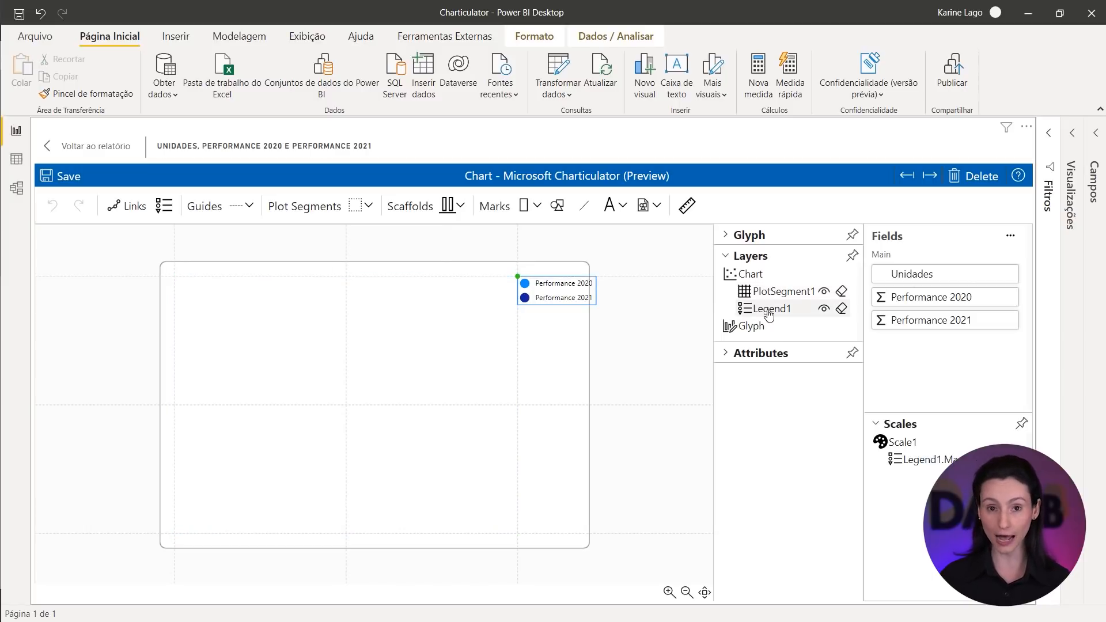
pyautogui.click(770, 291)
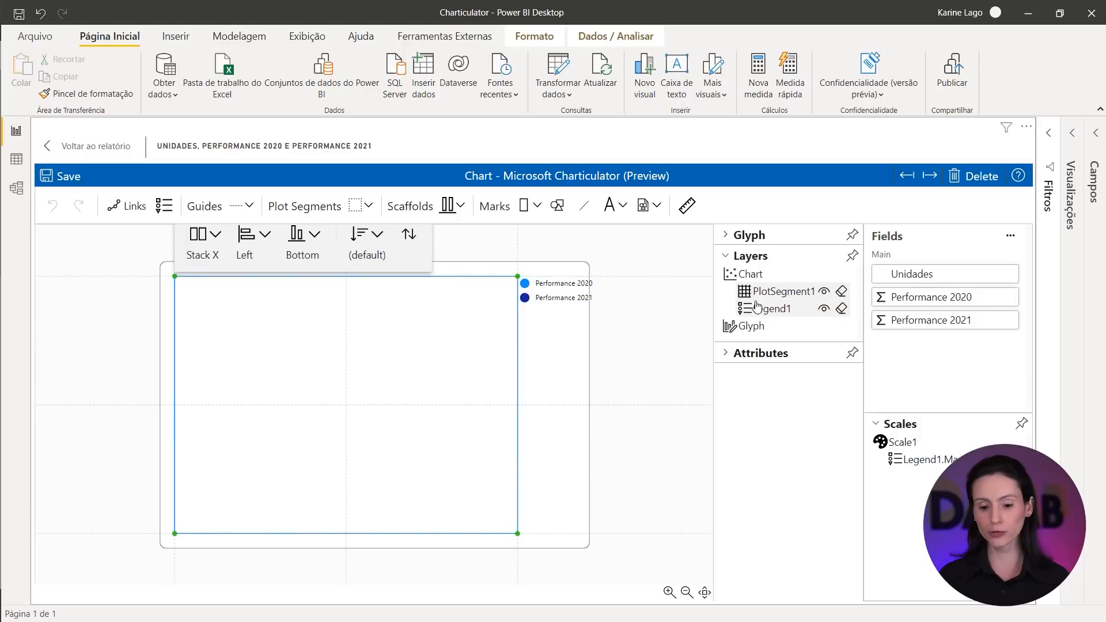
pyautogui.click(756, 308)
# Set the legend's orientation to horizontal and anchor it at the upper-left corner of the plot area.
pyautogui.click(727, 354)
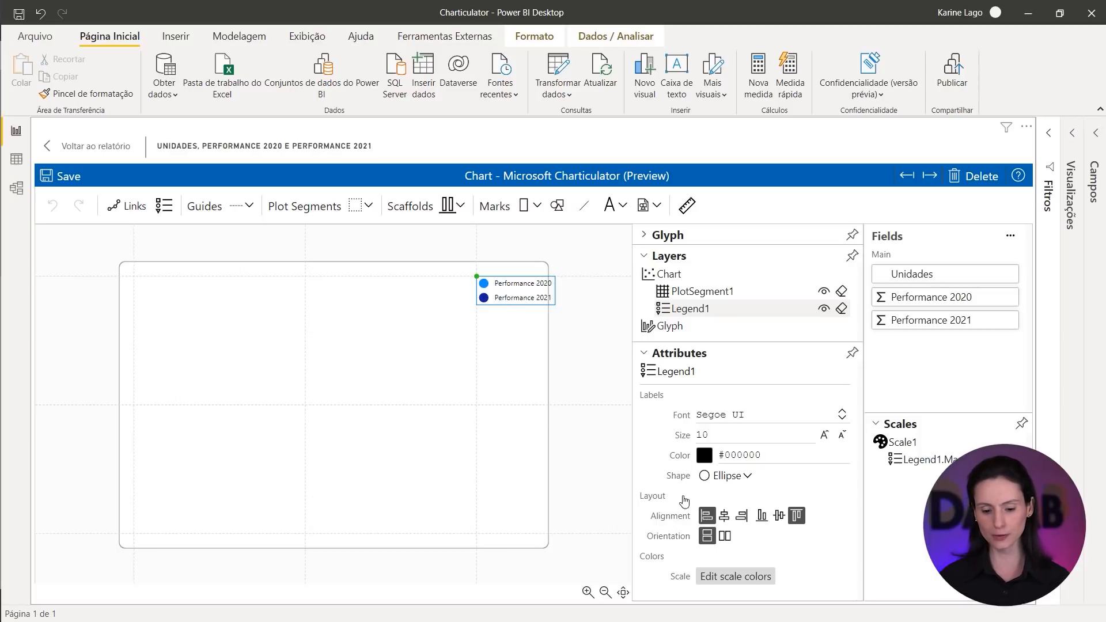
pyautogui.click(724, 536)
pyautogui.hotkey('ctrl', 'z')
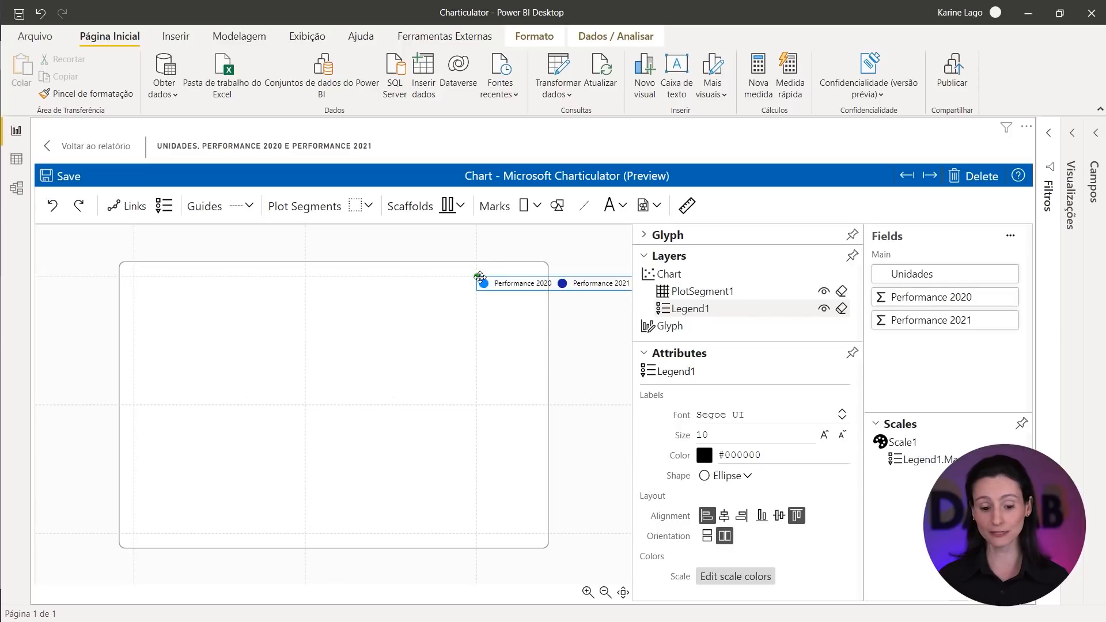
pyautogui.moveTo(473, 277); pyautogui.dragTo(135, 278)
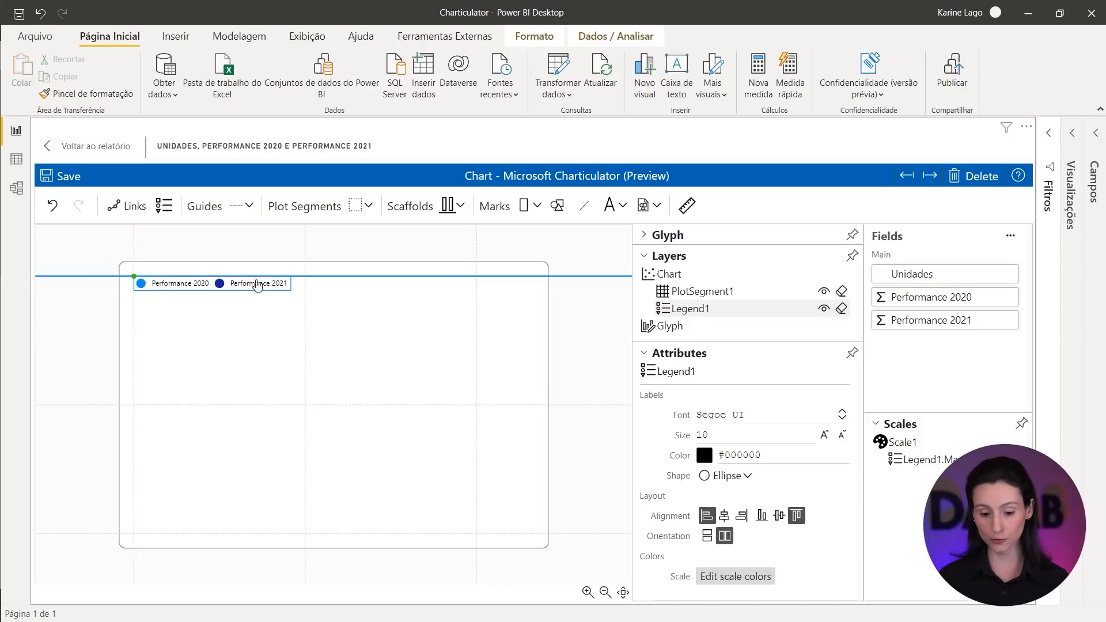
# Set the legend's scale colors to light gray #d9d9d9 for Performance 2020 and blue #08519c for Performance 2021.
pyautogui.click(744, 581)
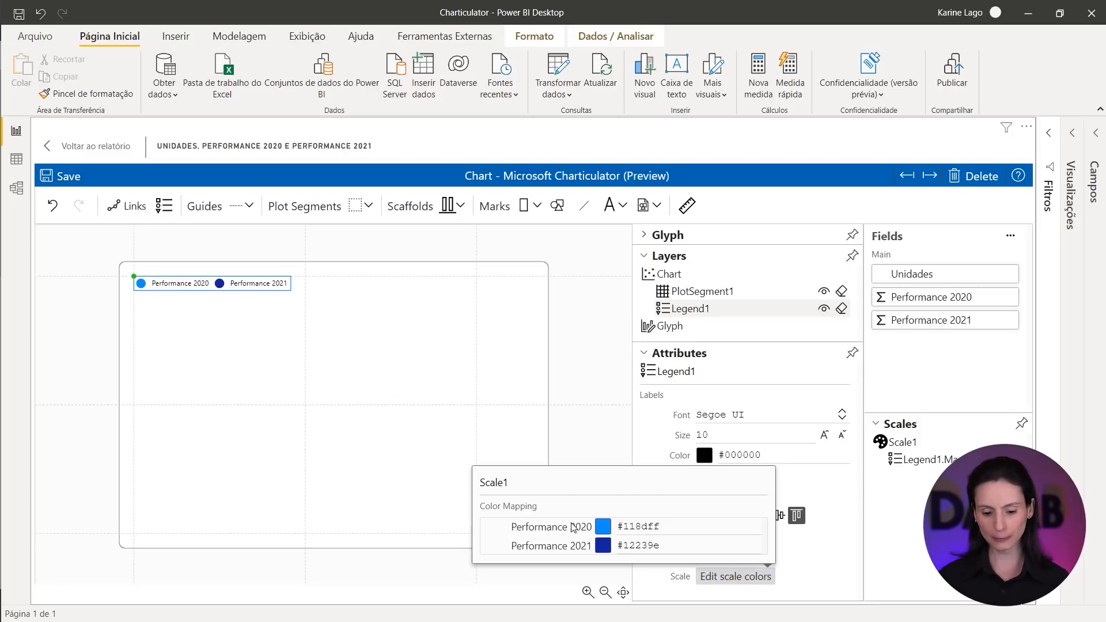
pyautogui.click(621, 526)
pyautogui.click(603, 525)
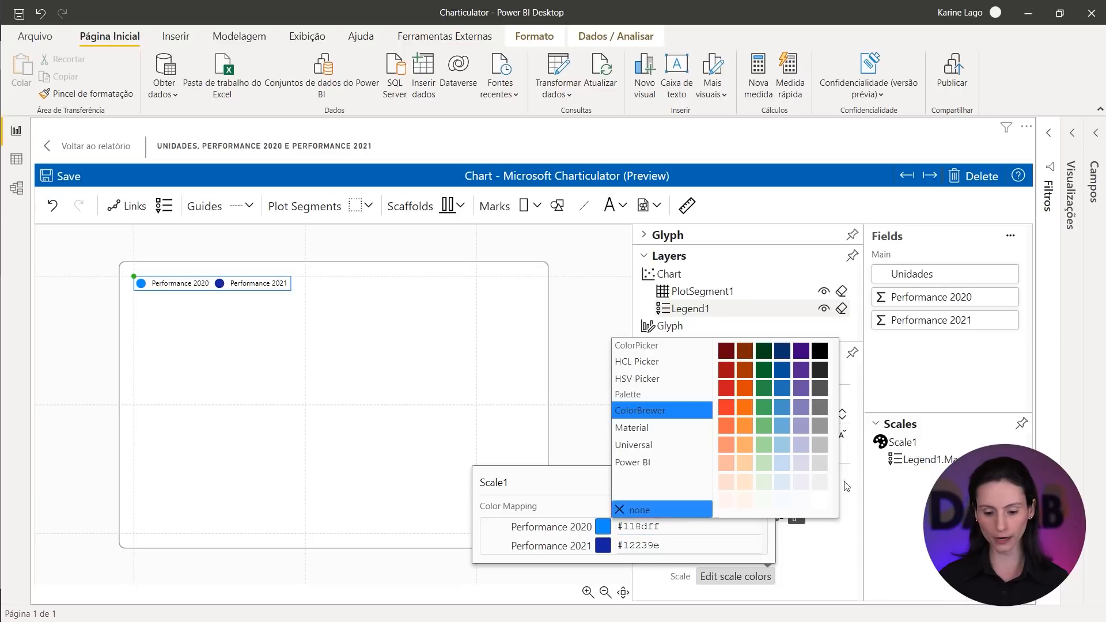
pyautogui.click(820, 463)
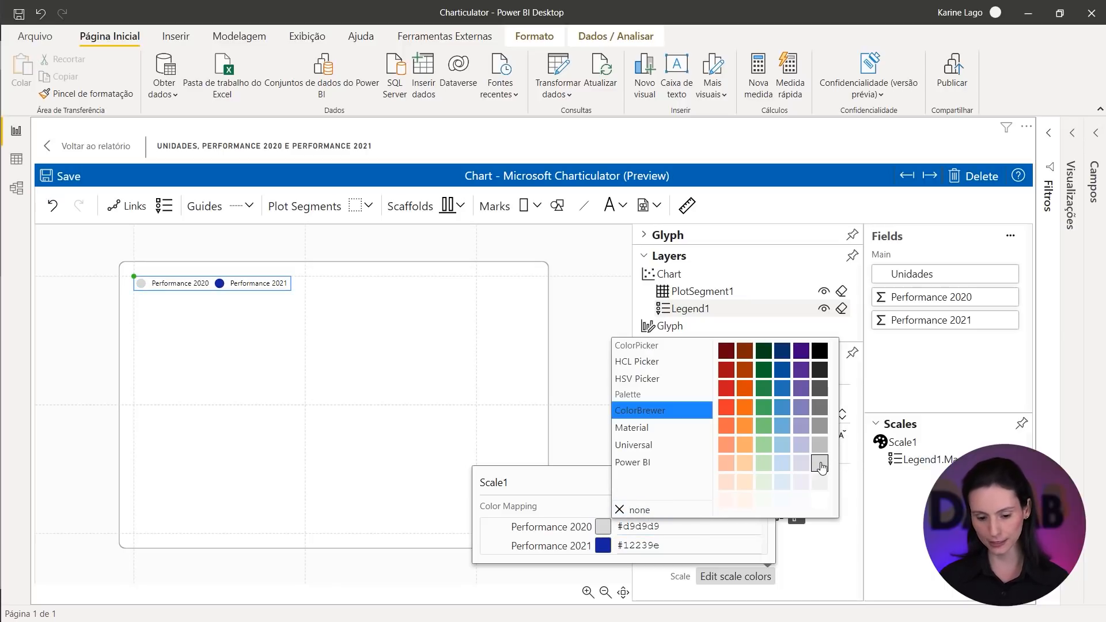
pyautogui.click(605, 547)
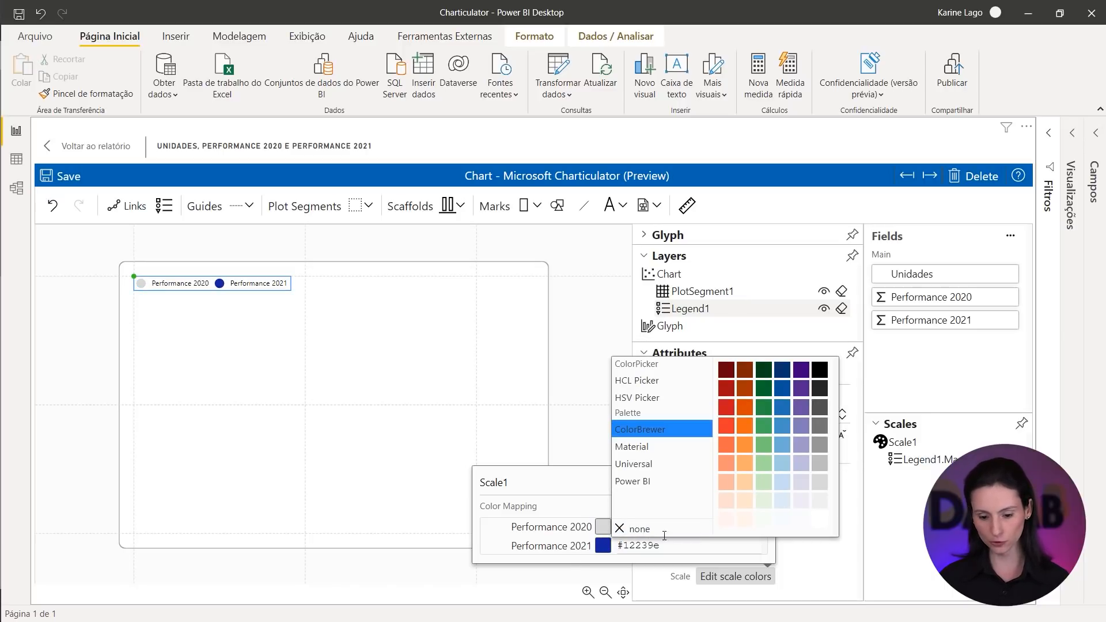
pyautogui.click(783, 393)
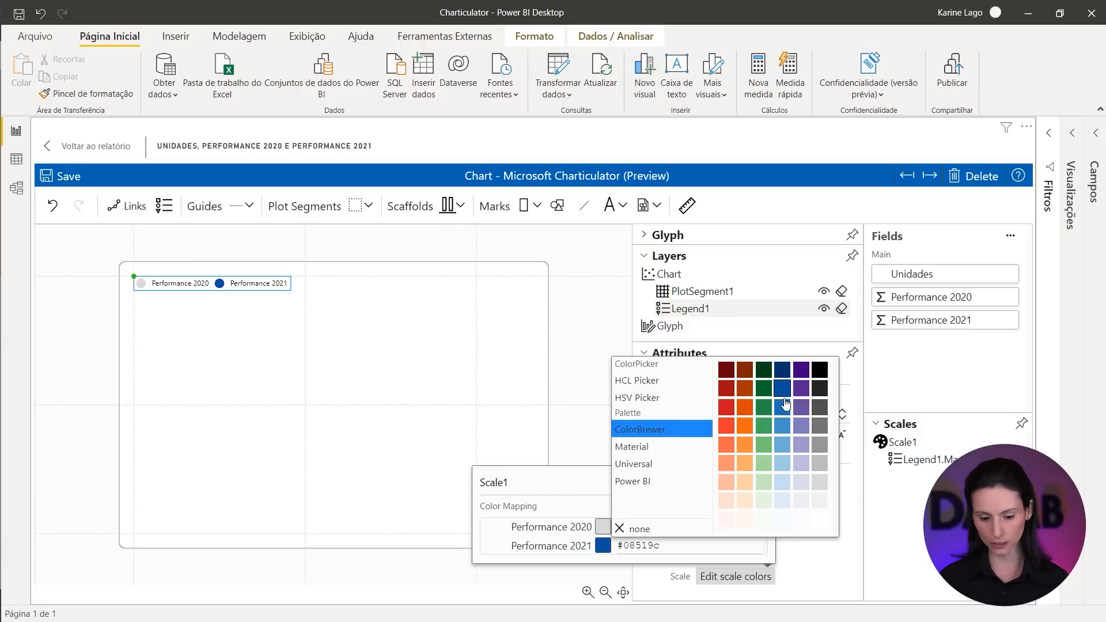
pyautogui.click(566, 550)
pyautogui.click(812, 559)
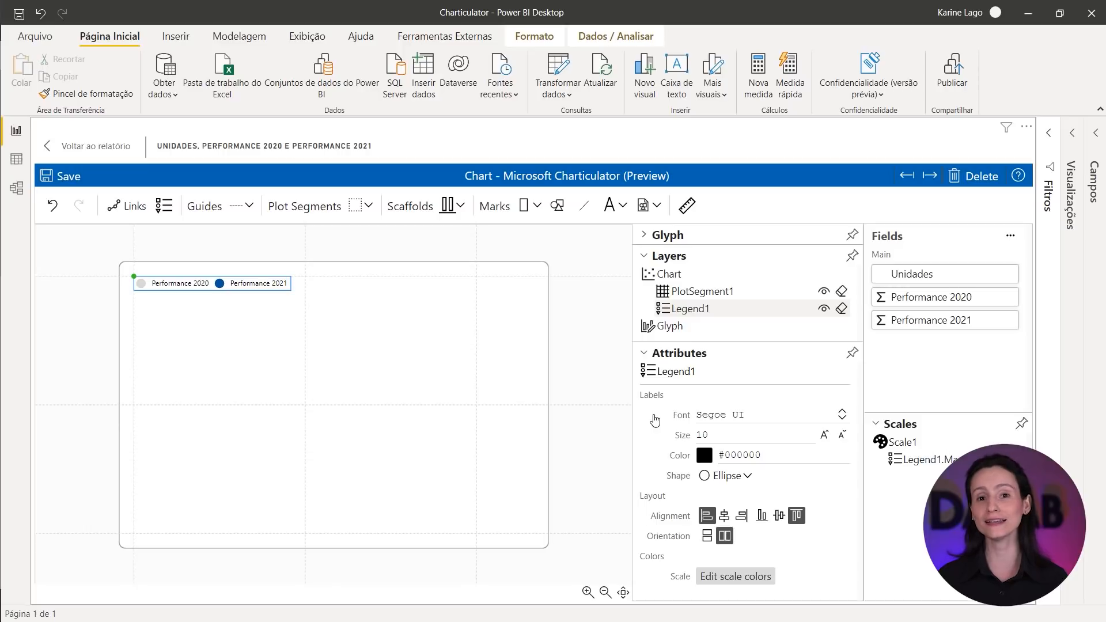
# Add a rectangle mark to the glyph, spanning the full width between its vertical guides and centered on its middle.
pyautogui.click(675, 237)
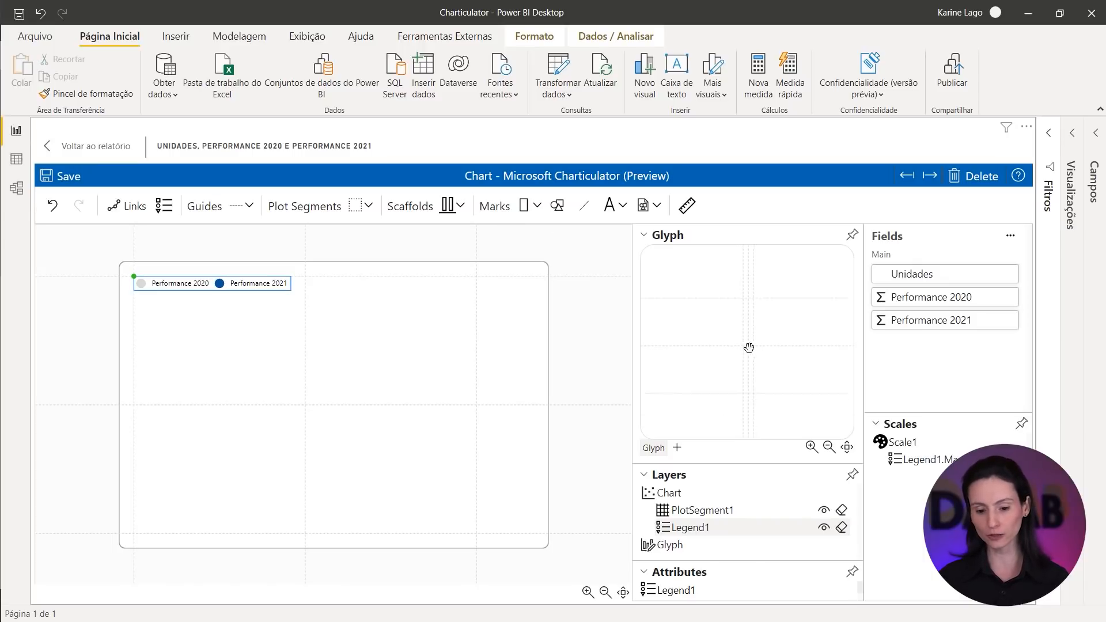
pyautogui.scroll(-5, 763, 351)
pyautogui.moveTo(780, 361); pyautogui.dragTo(742, 333)
pyautogui.scroll(3, 742, 327)
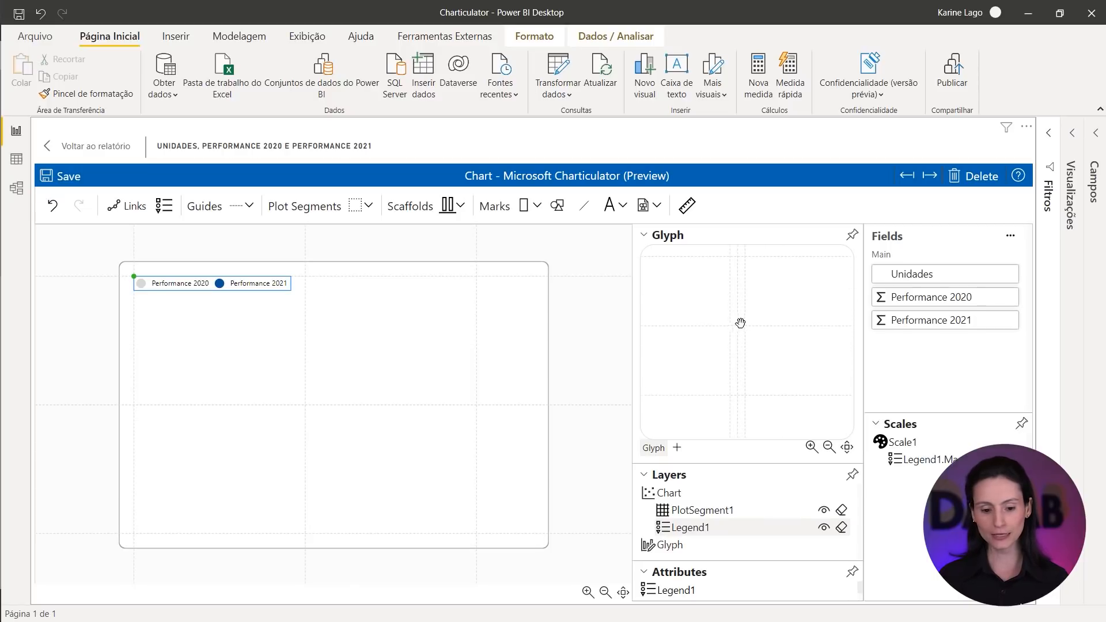
pyautogui.click(524, 206)
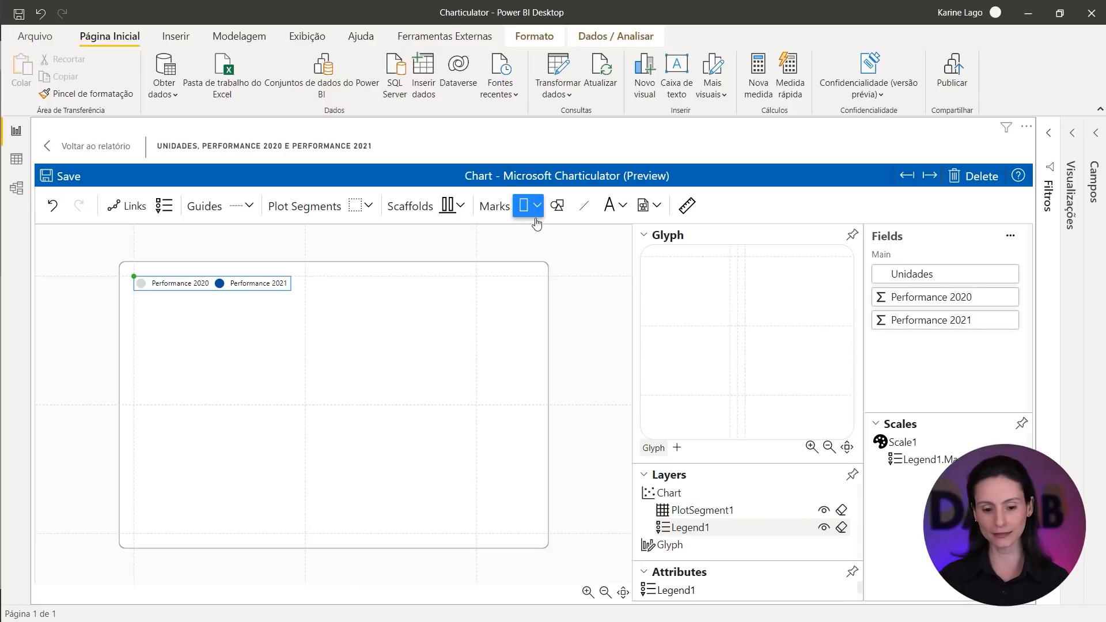
pyautogui.moveTo(729, 295); pyautogui.dragTo(745, 369)
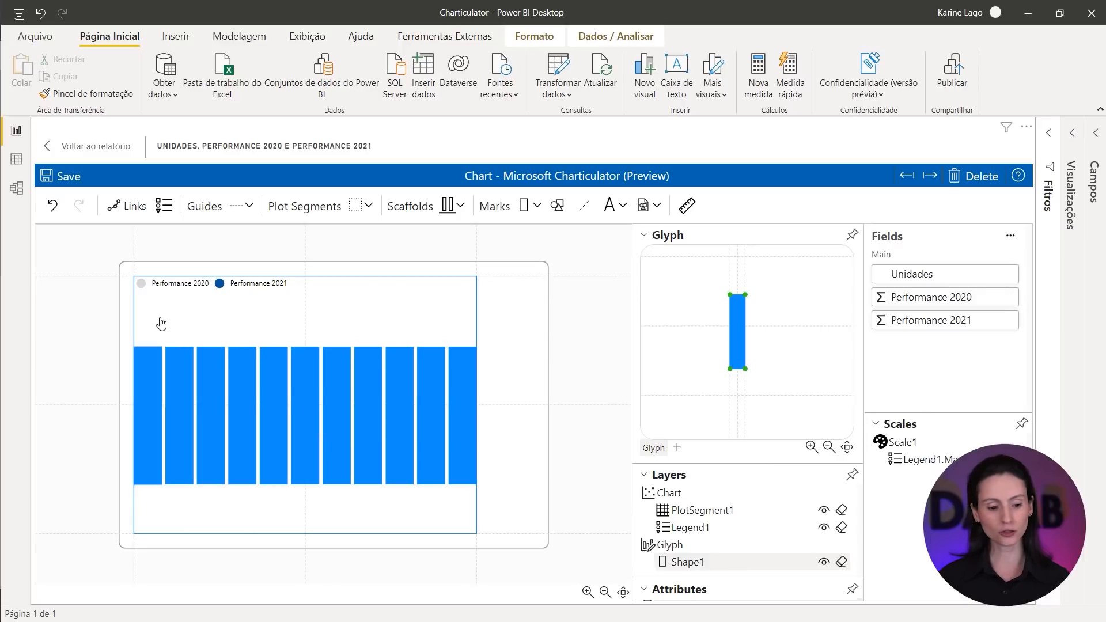
# Change the plot segment's layout to Stack Y.
pyautogui.click(137, 311)
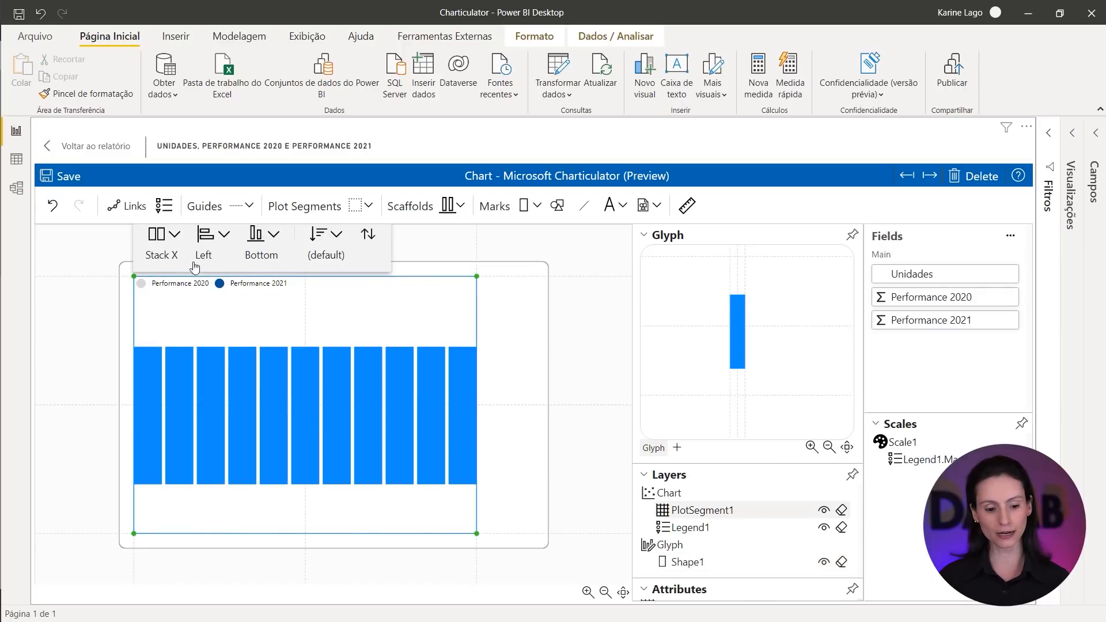
pyautogui.click(172, 240)
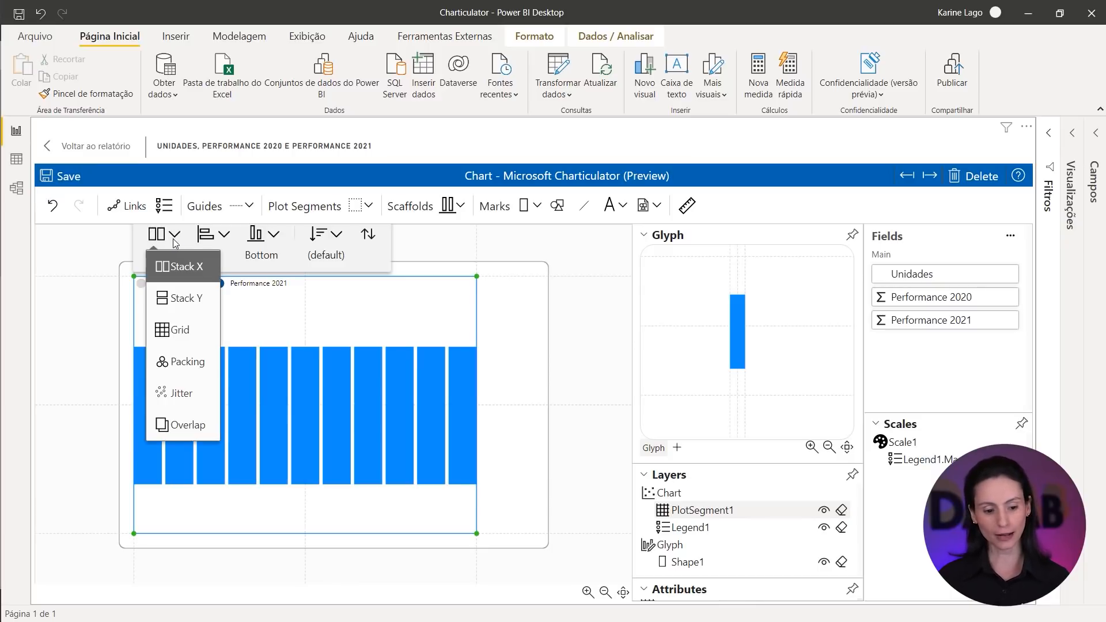
pyautogui.click(188, 301)
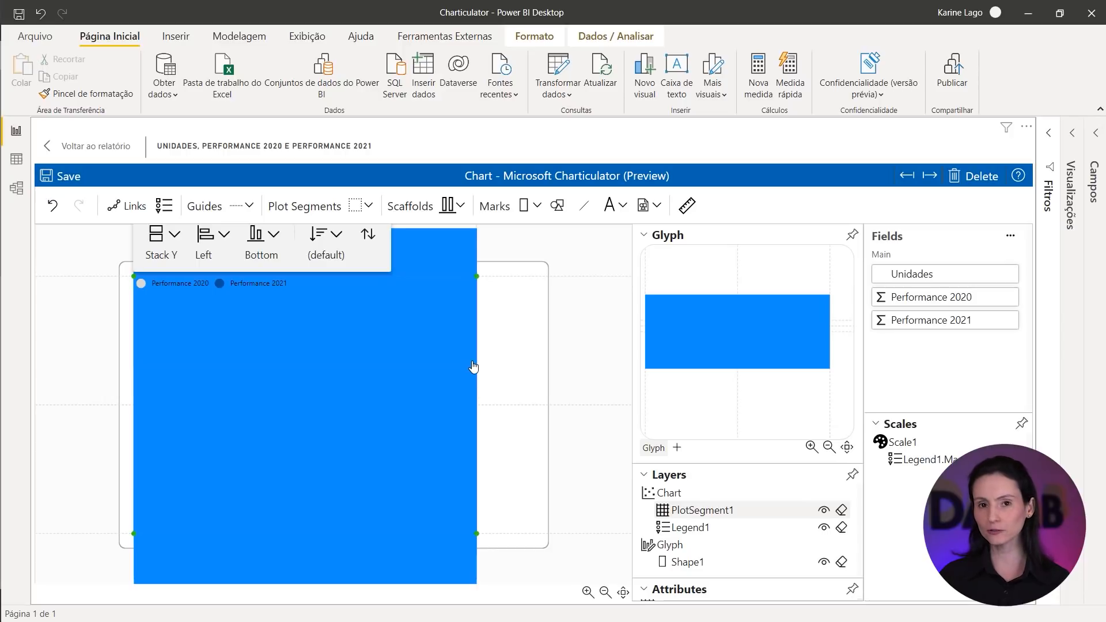
# Thin the glyph's rectangle into a narrow horizontal bar, nudge the chart's lower guide up slightly, and raise the bar toward the glyph's center guides.
pyautogui.click(710, 346)
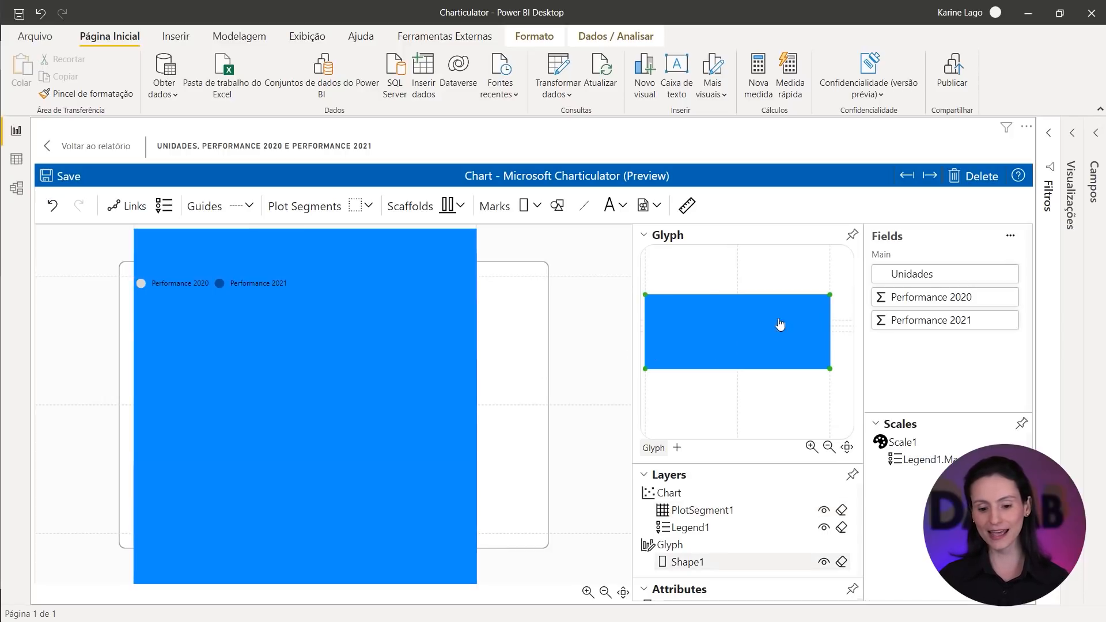
pyautogui.moveTo(712, 295); pyautogui.dragTo(721, 362)
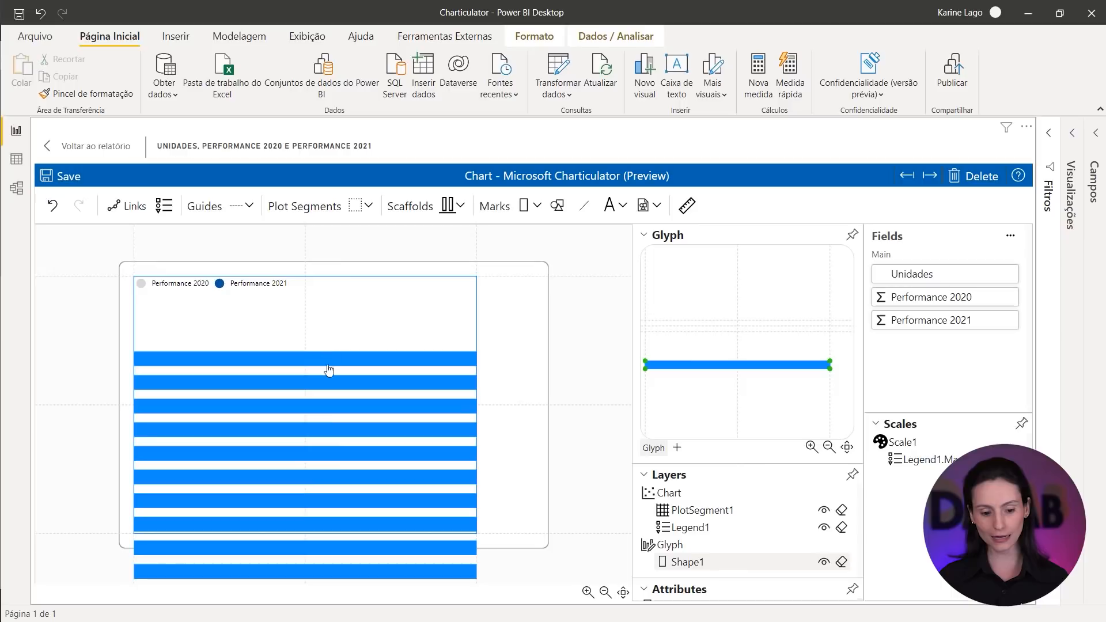
pyautogui.moveTo(510, 534); pyautogui.dragTo(510, 532)
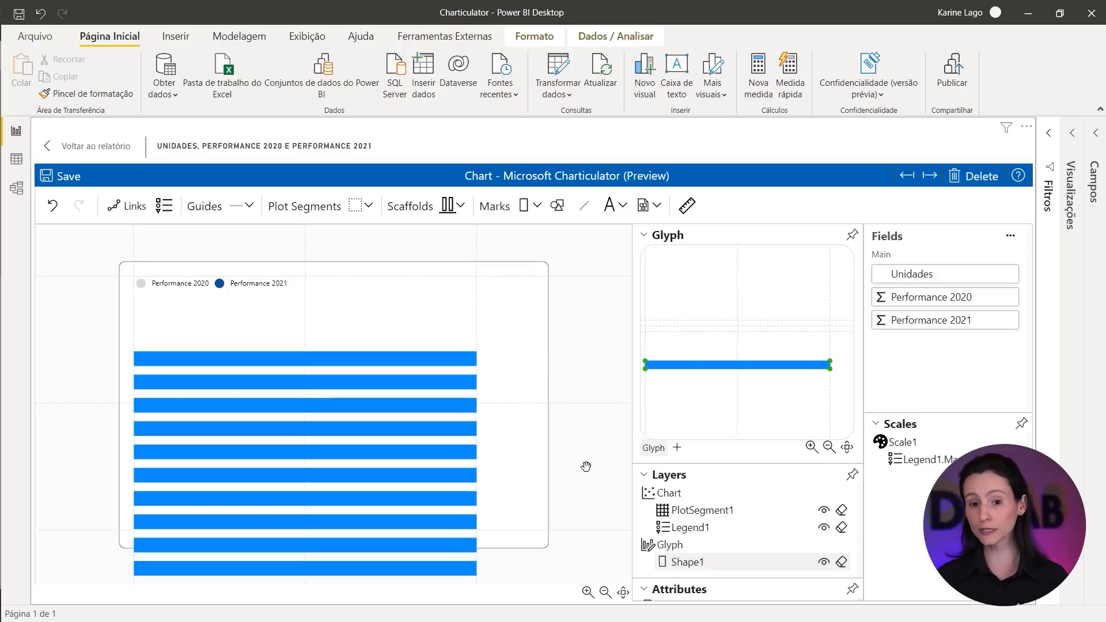
pyautogui.scroll(-3, 700, 323)
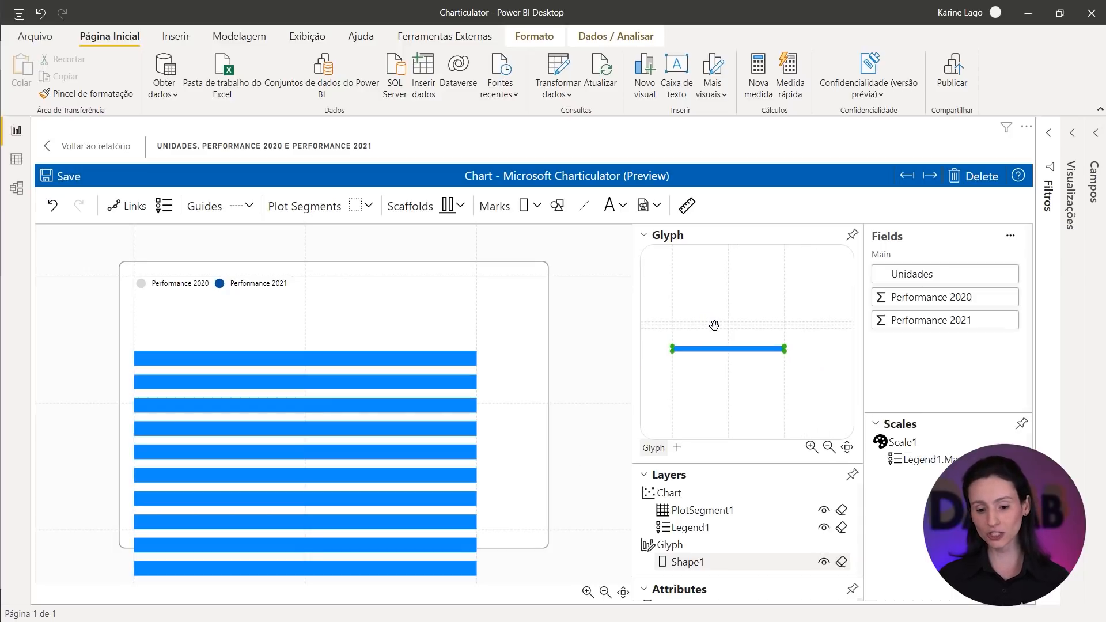
pyautogui.moveTo(728, 327); pyautogui.dragTo(727, 329)
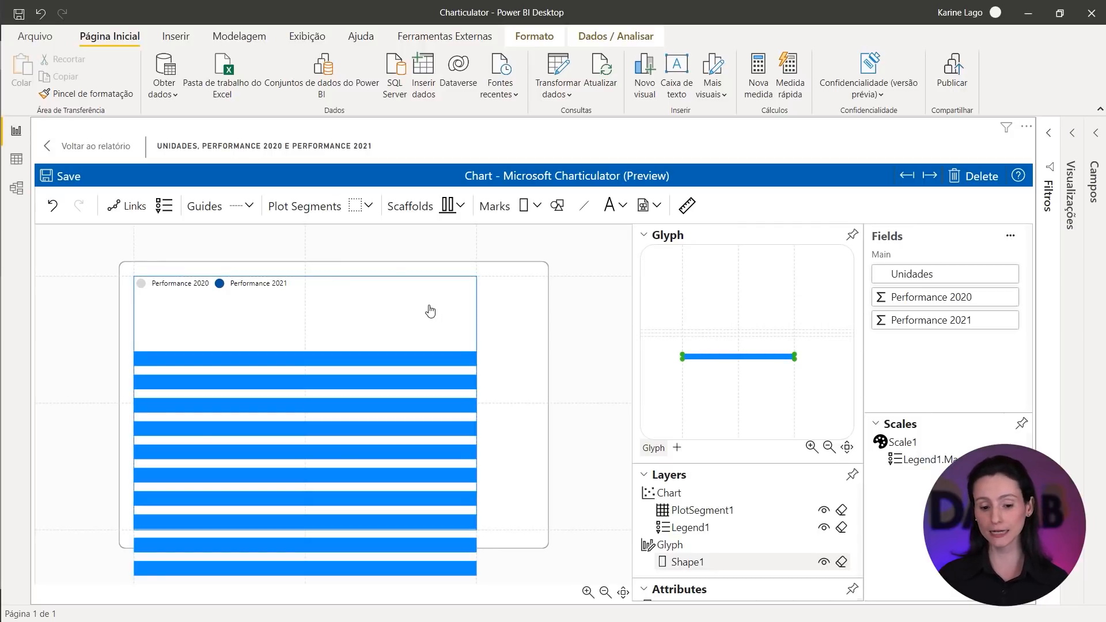
pyautogui.scroll(2, 691, 331)
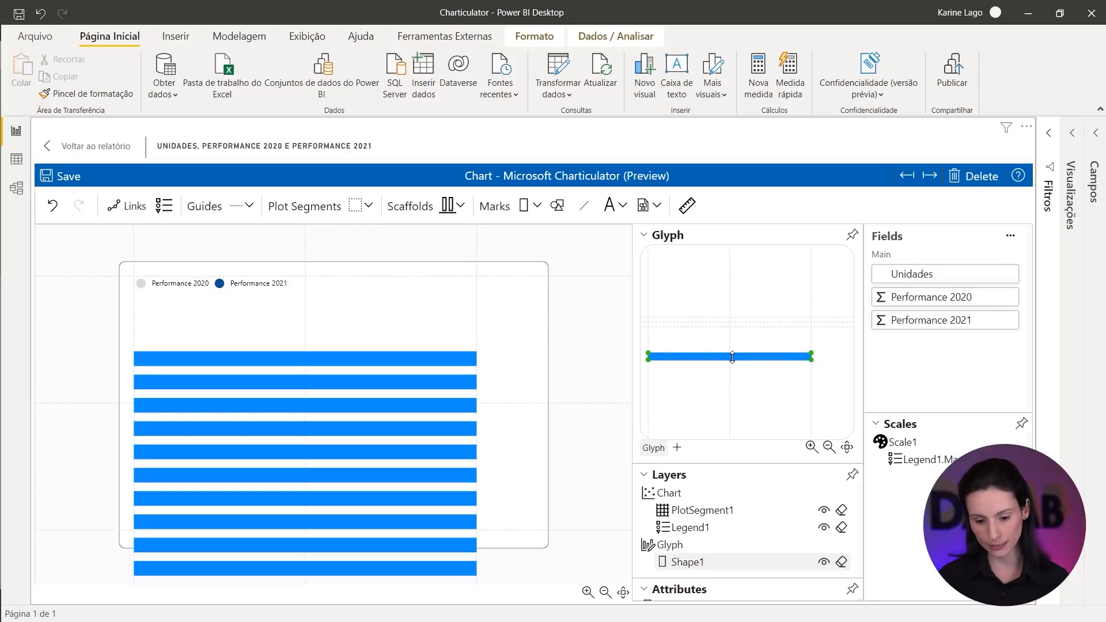
pyautogui.moveTo(648, 355); pyautogui.dragTo(647, 327)
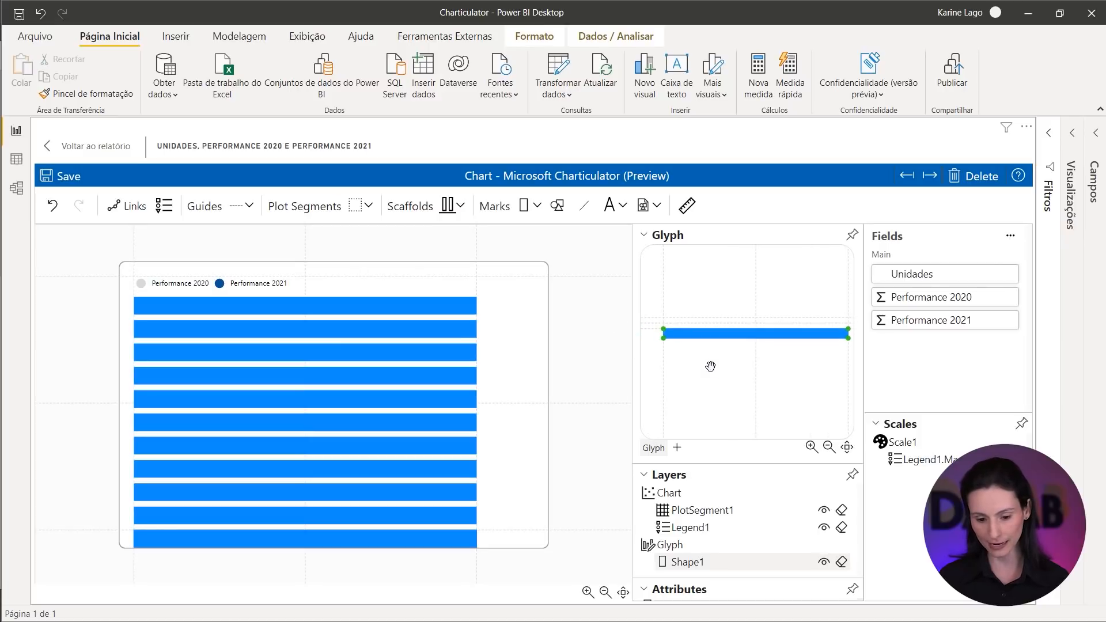
pyautogui.moveTo(651, 257); pyautogui.dragTo(677, 427)
pyautogui.moveTo(839, 286); pyautogui.dragTo(857, 429)
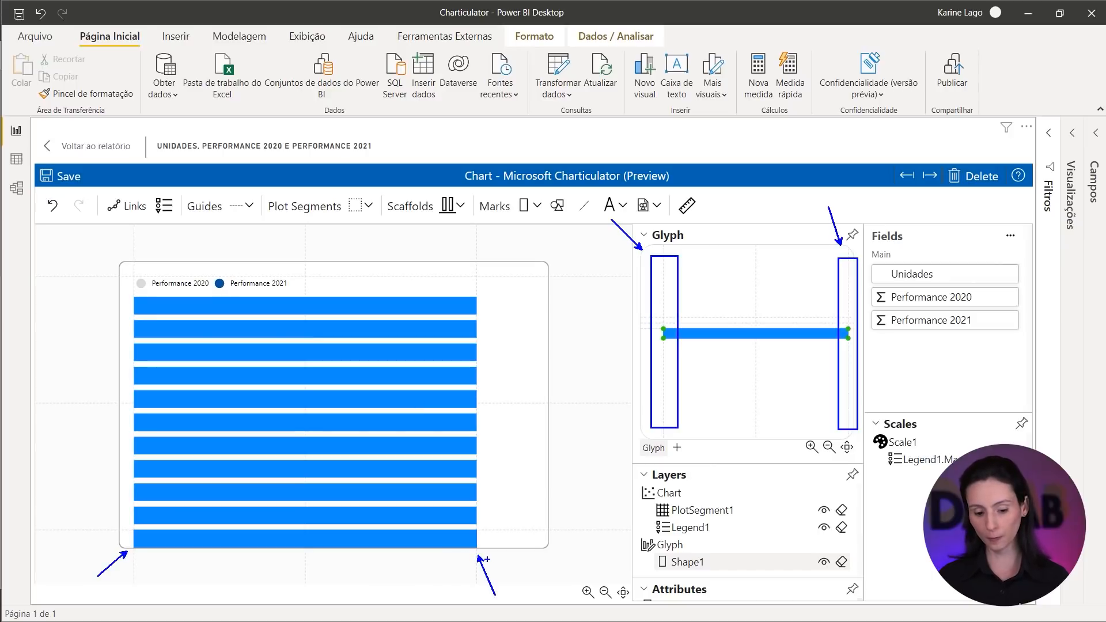
pyautogui.click(544, 562)
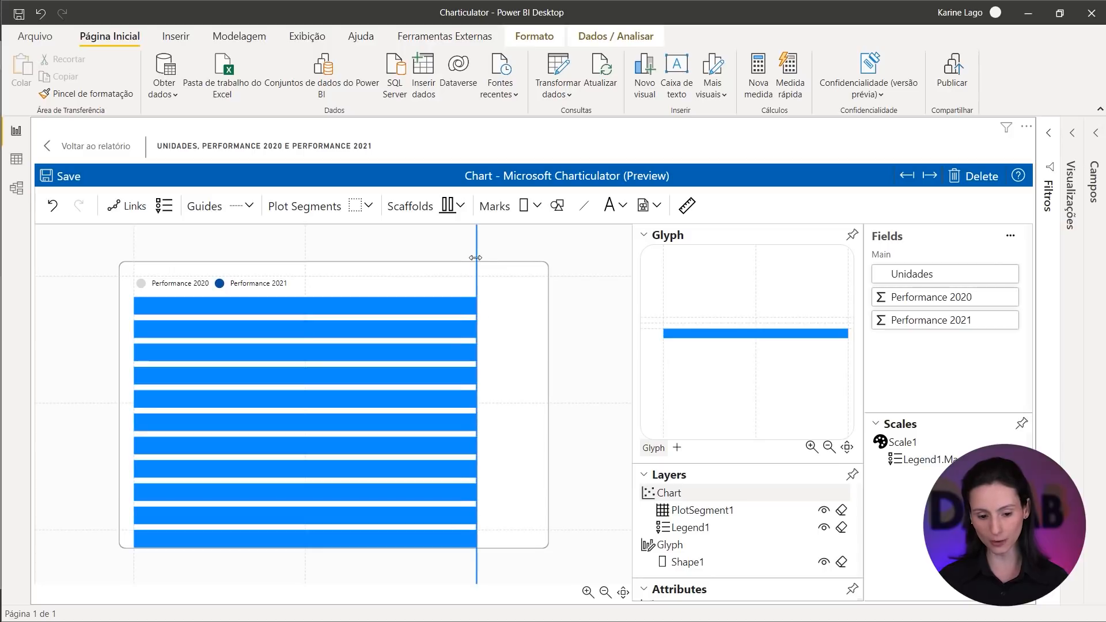
# Narrow the plot segment by moving the chart's right guide slightly inward, and select the plot segment.
pyautogui.moveTo(473, 269); pyautogui.dragTo(460, 329)
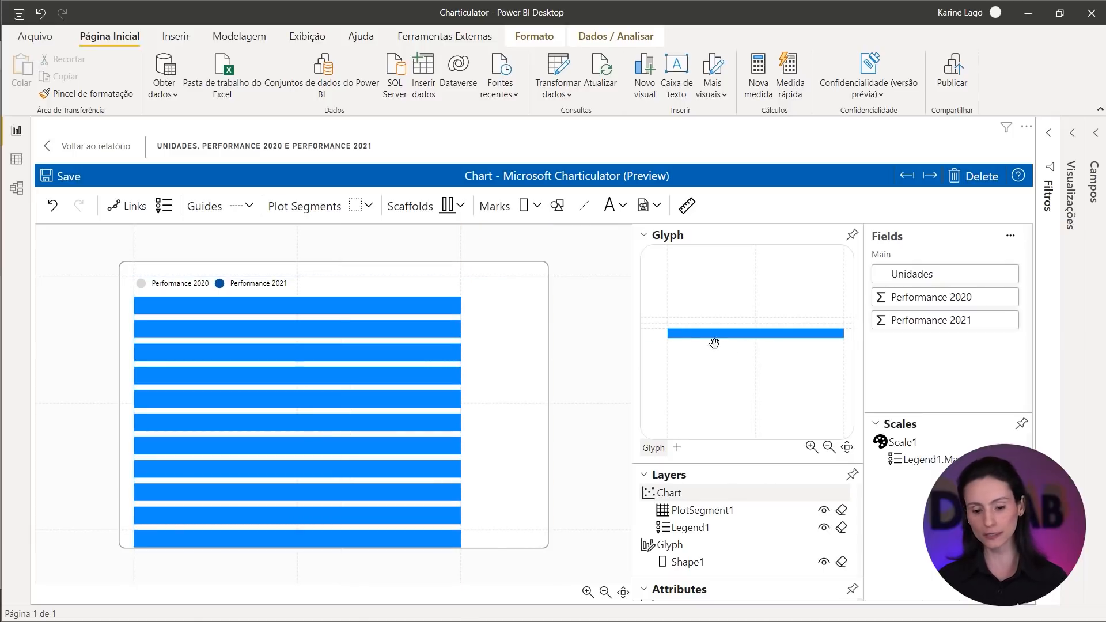
pyautogui.scroll(2, 657, 331)
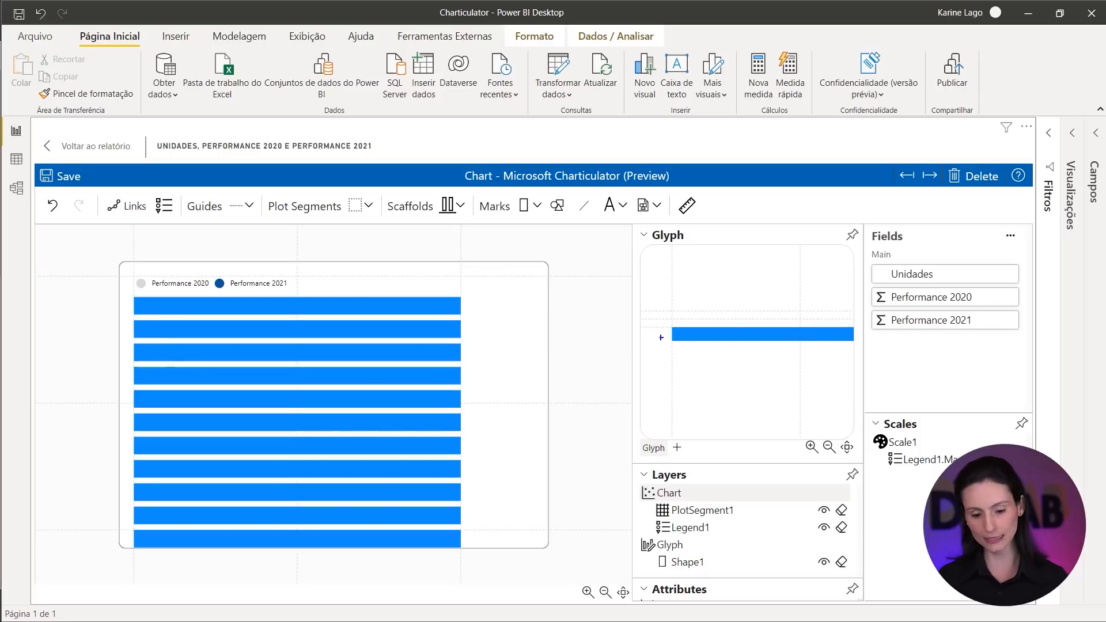
pyautogui.click(141, 303)
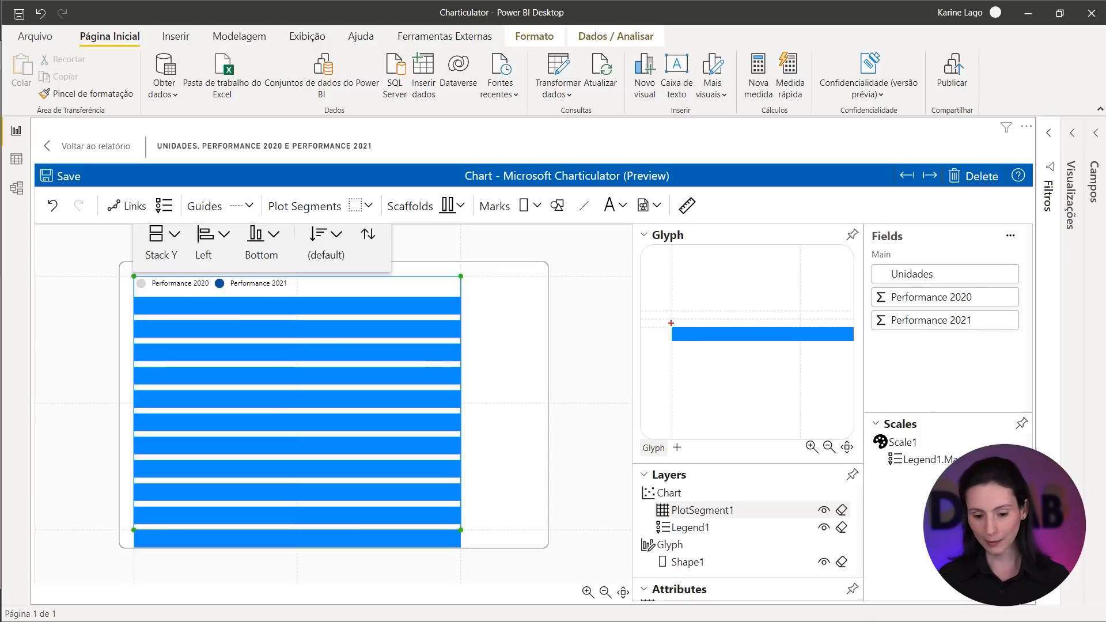
pyautogui.moveTo(664, 323); pyautogui.dragTo(810, 332)
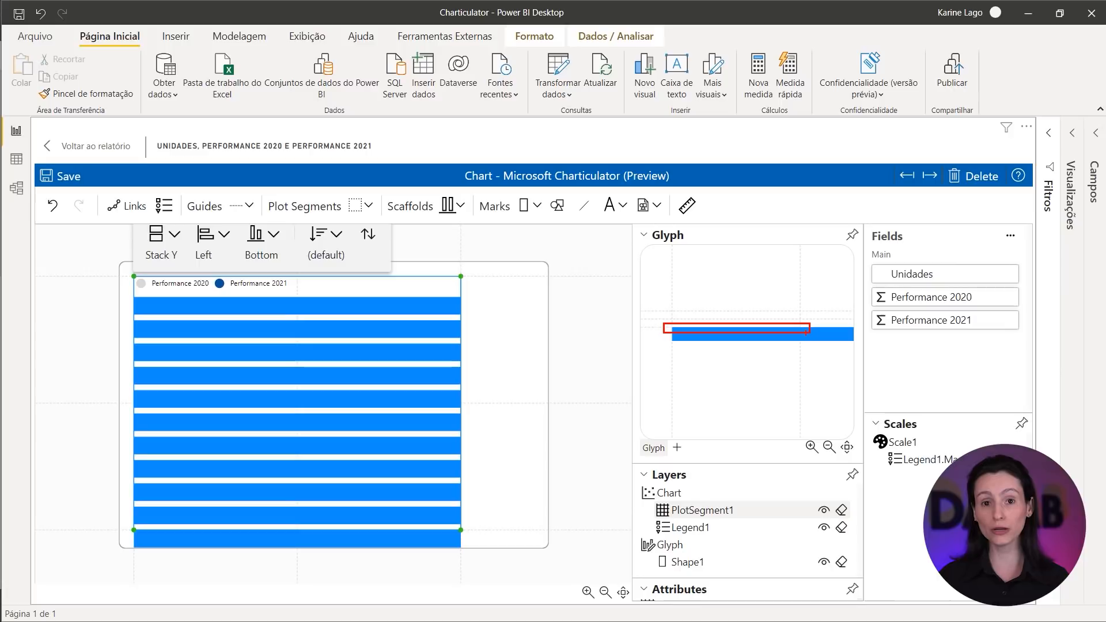
pyautogui.moveTo(661, 314); pyautogui.dragTo(806, 322)
pyautogui.press('e')
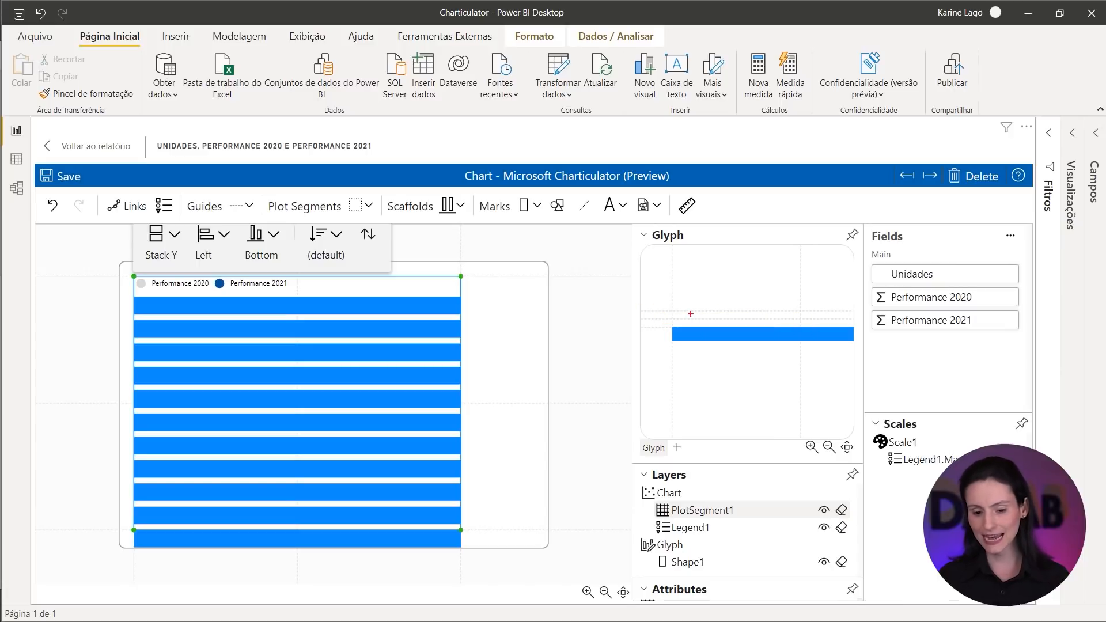
pyautogui.moveTo(664, 304); pyautogui.dragTo(808, 314)
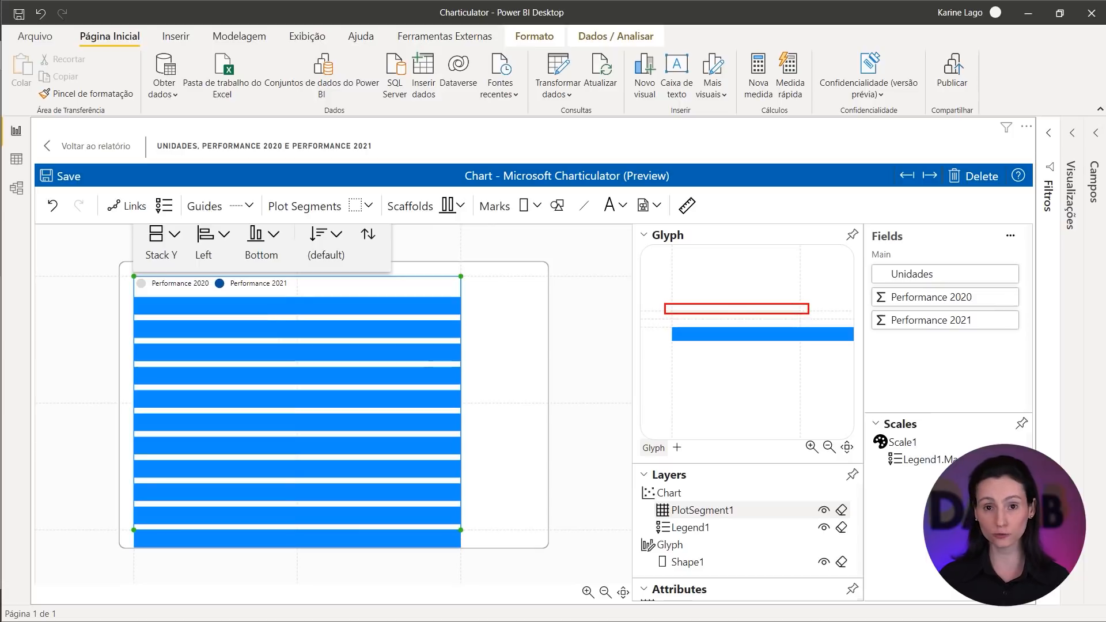
pyautogui.press('e')
pyautogui.moveTo(663, 299); pyautogui.dragTo(821, 355)
pyautogui.press('e')
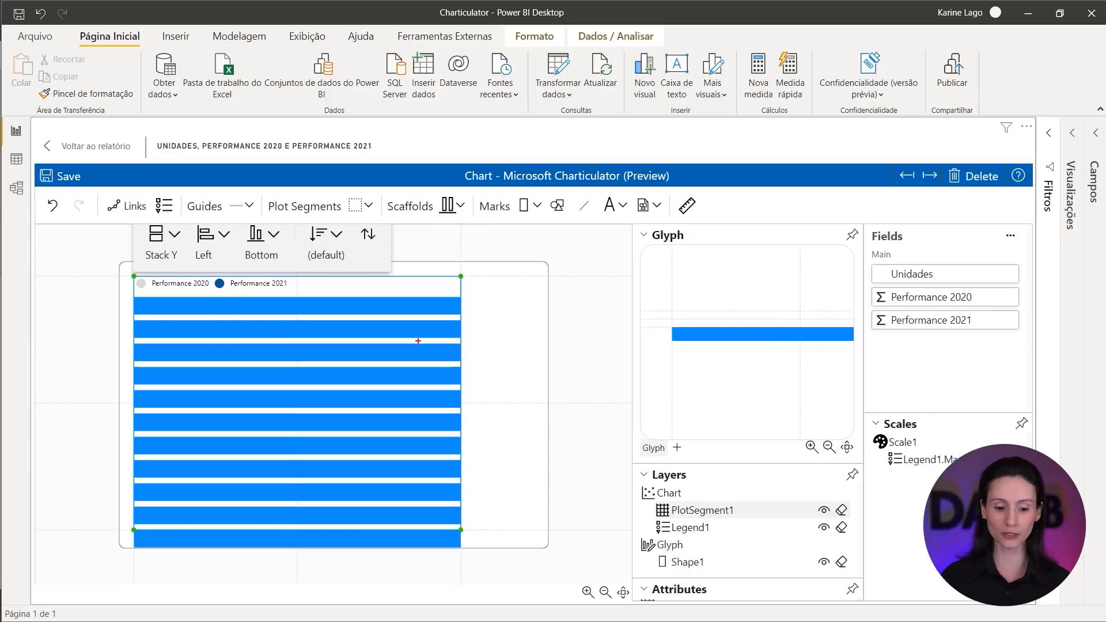
pyautogui.press('Escape')
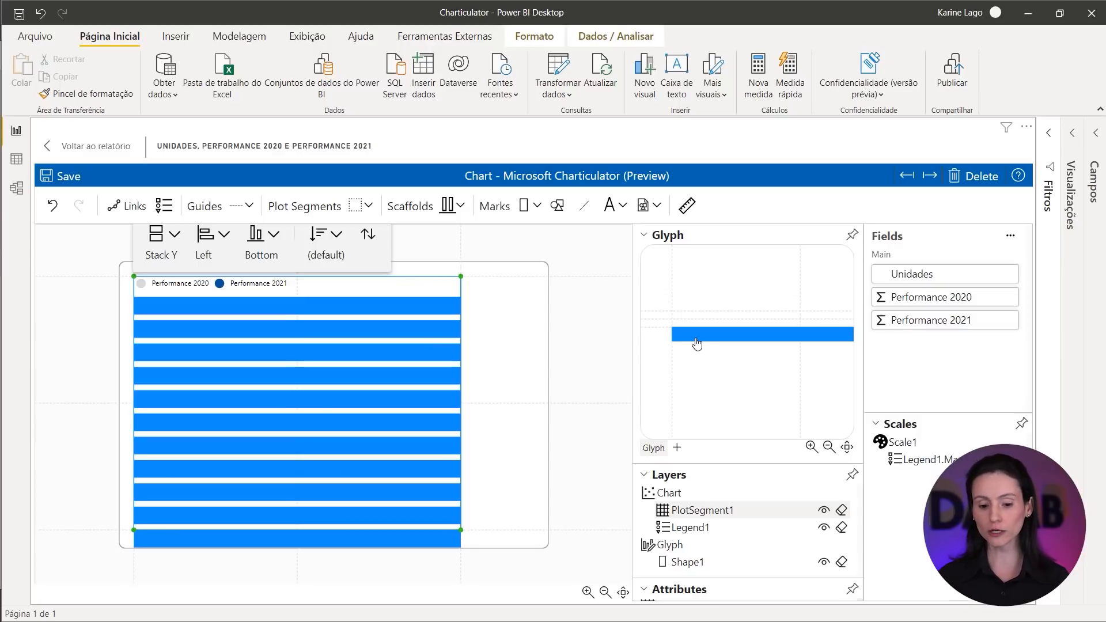
# Delete the blue rectangle mark from the glyph.
pyautogui.click(705, 348)
pyautogui.click(708, 343)
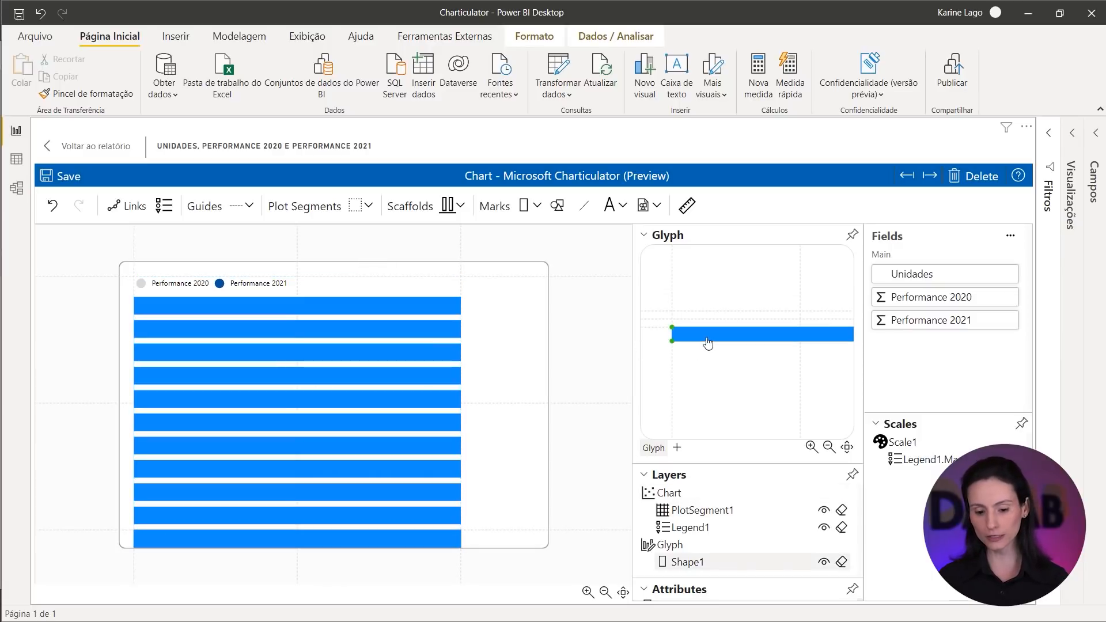
pyautogui.press('Delete')
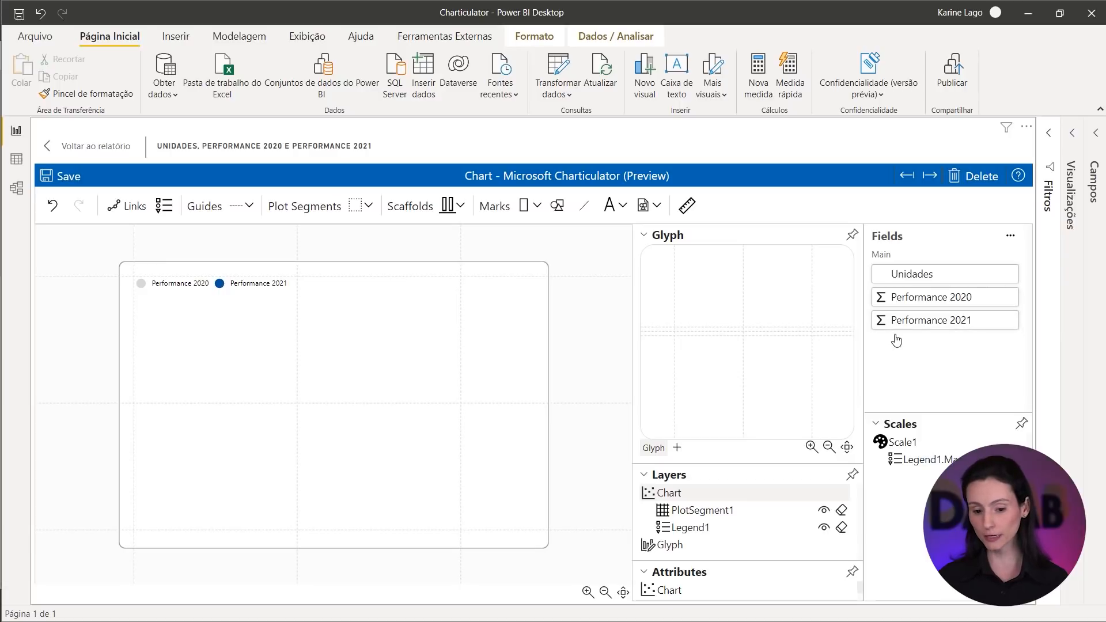
# Draw a horizontal data axis across the glyph's middle and bind Performance 2020 and Performance 2021 to it.
pyautogui.click(687, 206)
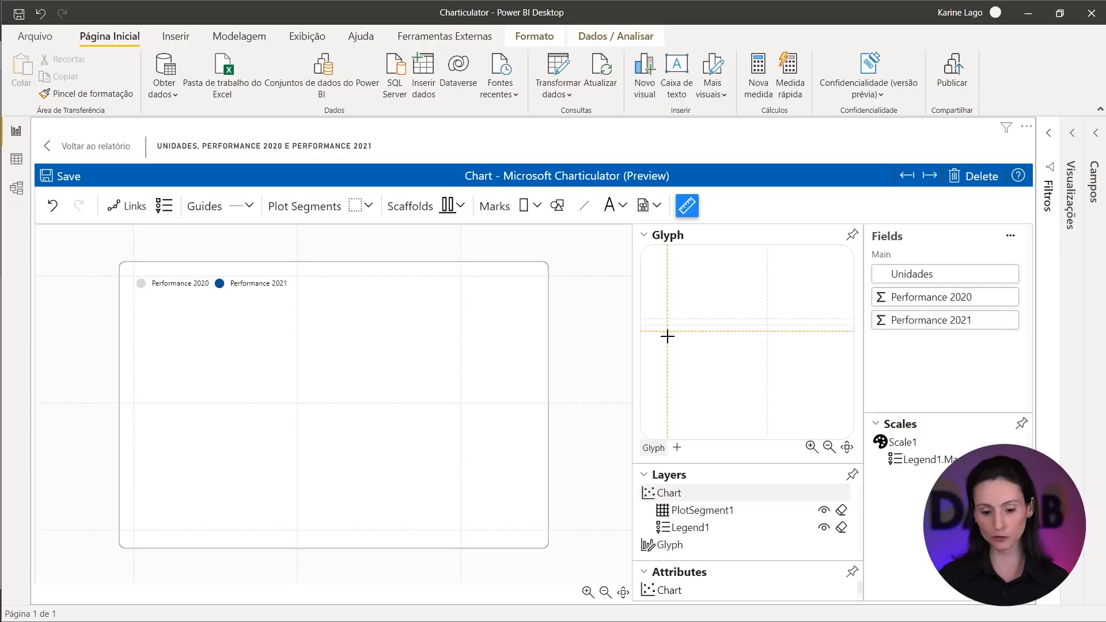
pyautogui.moveTo(668, 335); pyautogui.dragTo(789, 334)
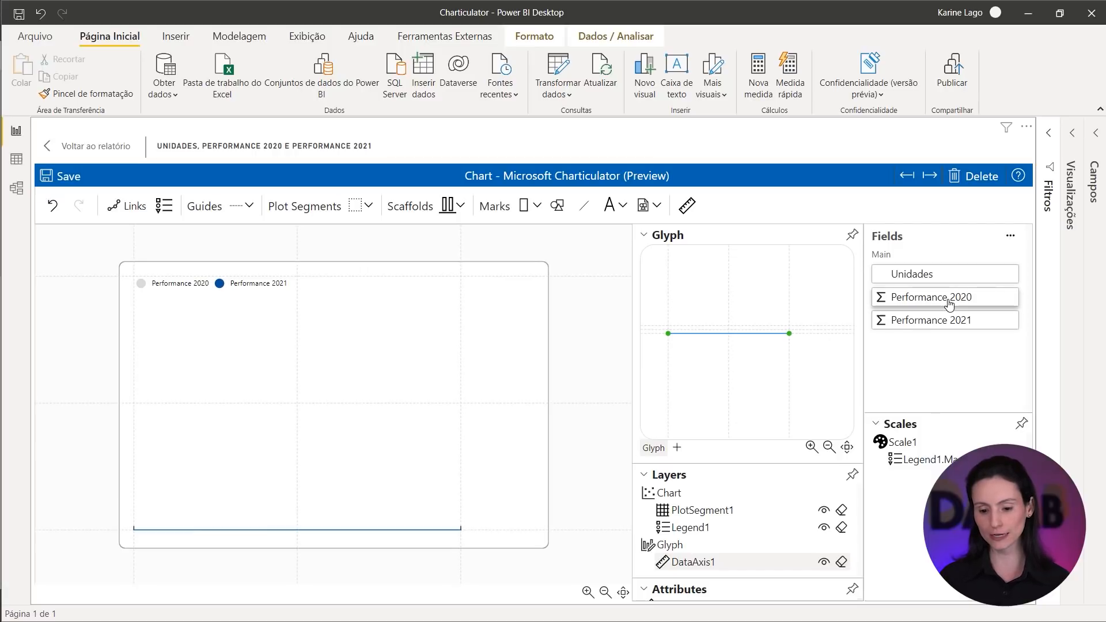
pyautogui.moveTo(949, 303); pyautogui.dragTo(719, 340)
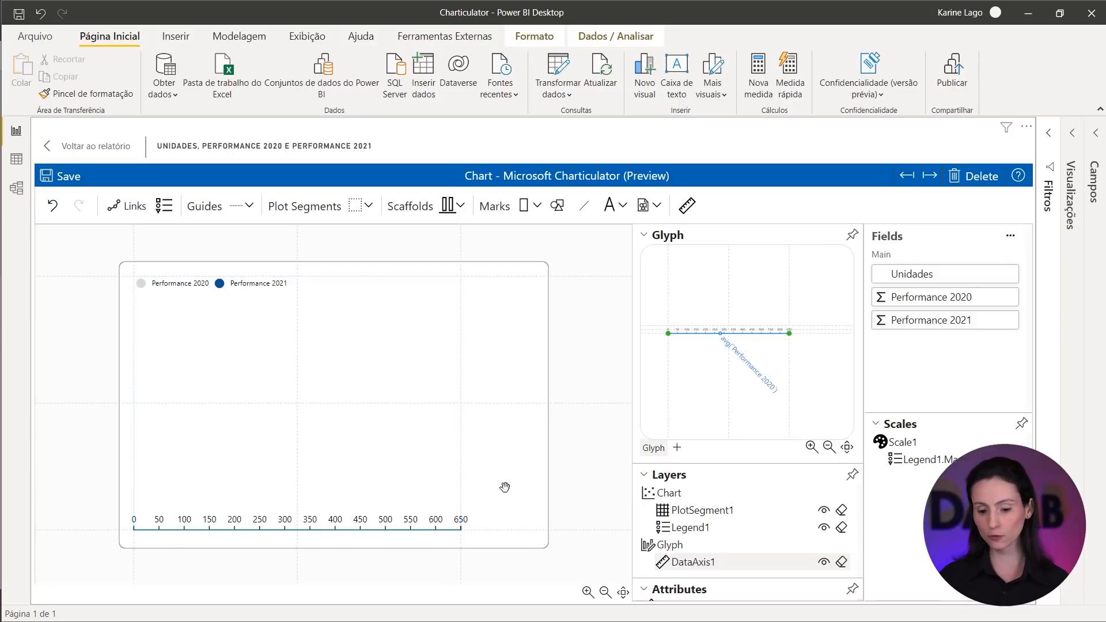
pyautogui.moveTo(953, 329); pyautogui.dragTo(751, 330)
pyautogui.scroll(5, 718, 333)
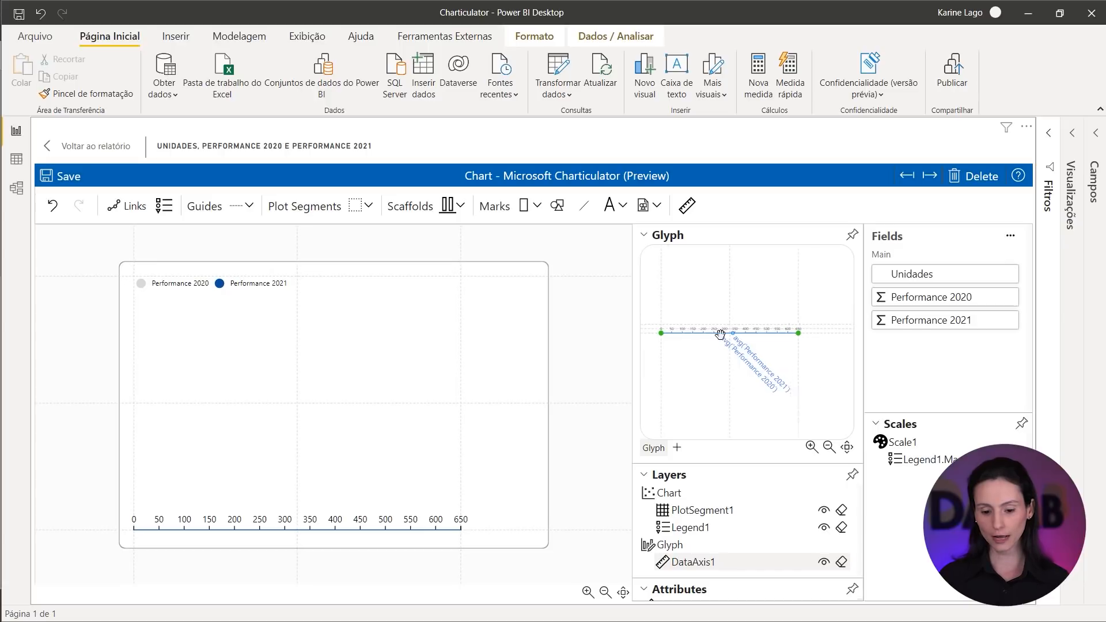
pyautogui.scroll(2, 719, 333)
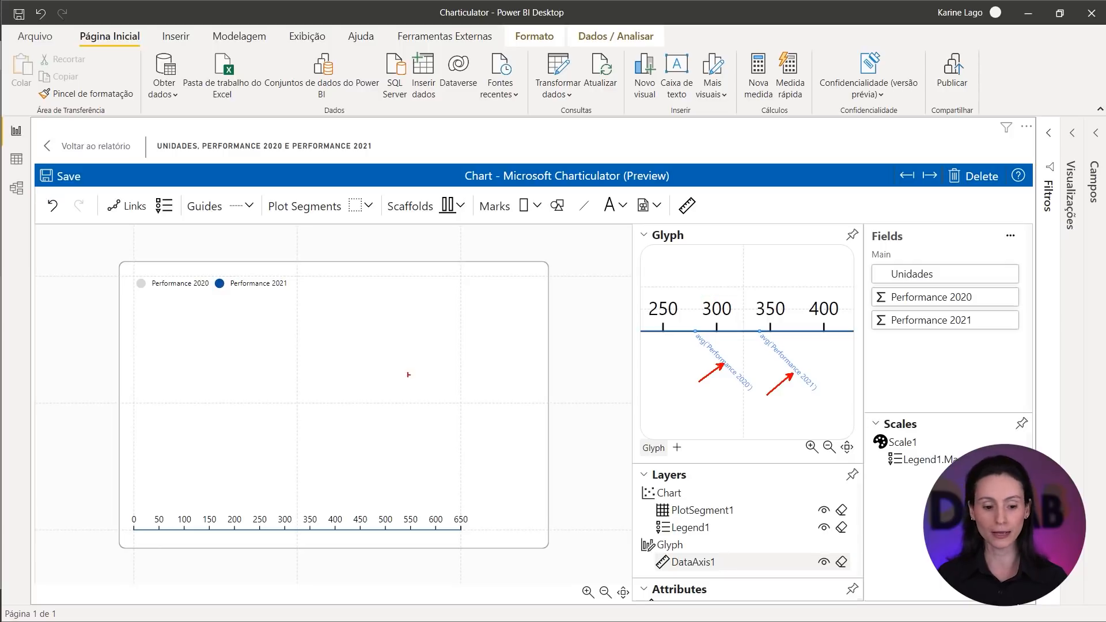
pyautogui.moveTo(121, 266); pyautogui.dragTo(488, 542)
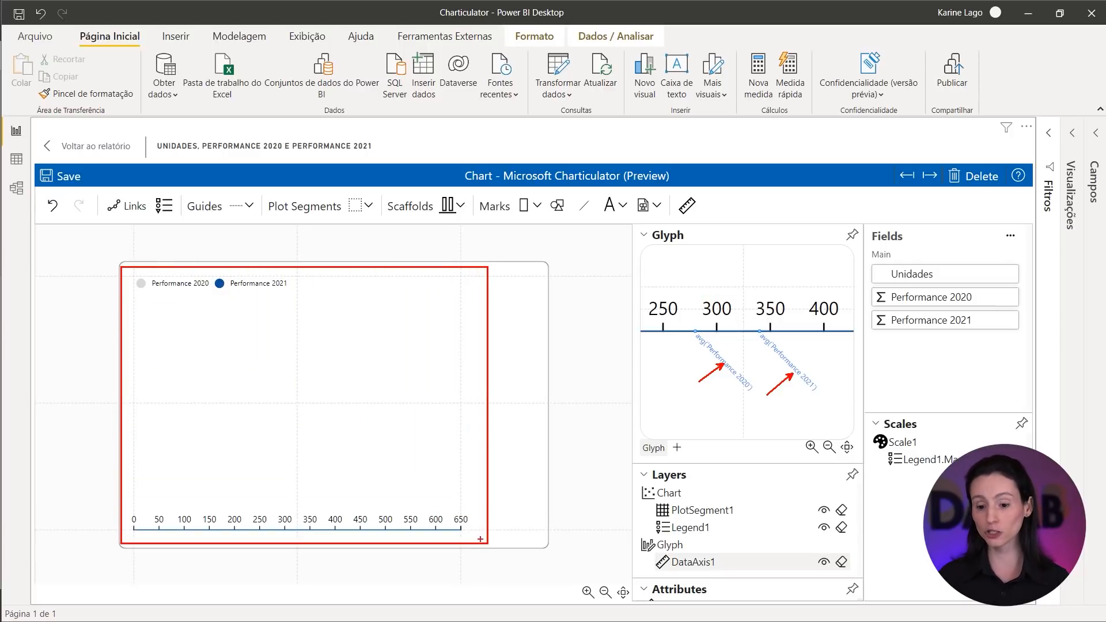
pyautogui.moveTo(880, 269); pyautogui.dragTo(823, 251)
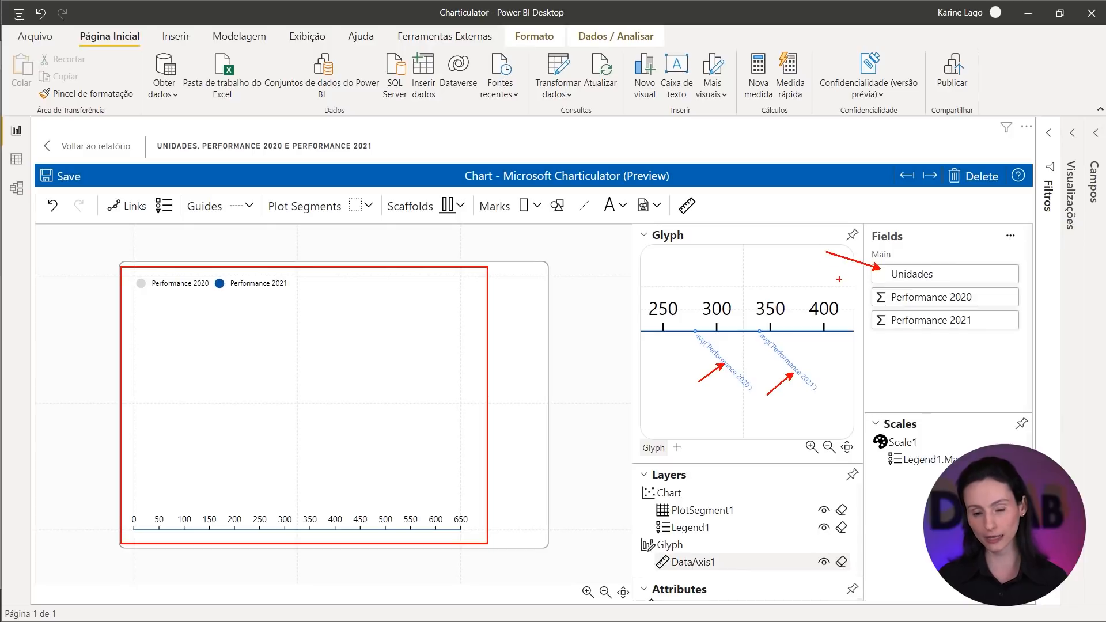
pyautogui.press('e')
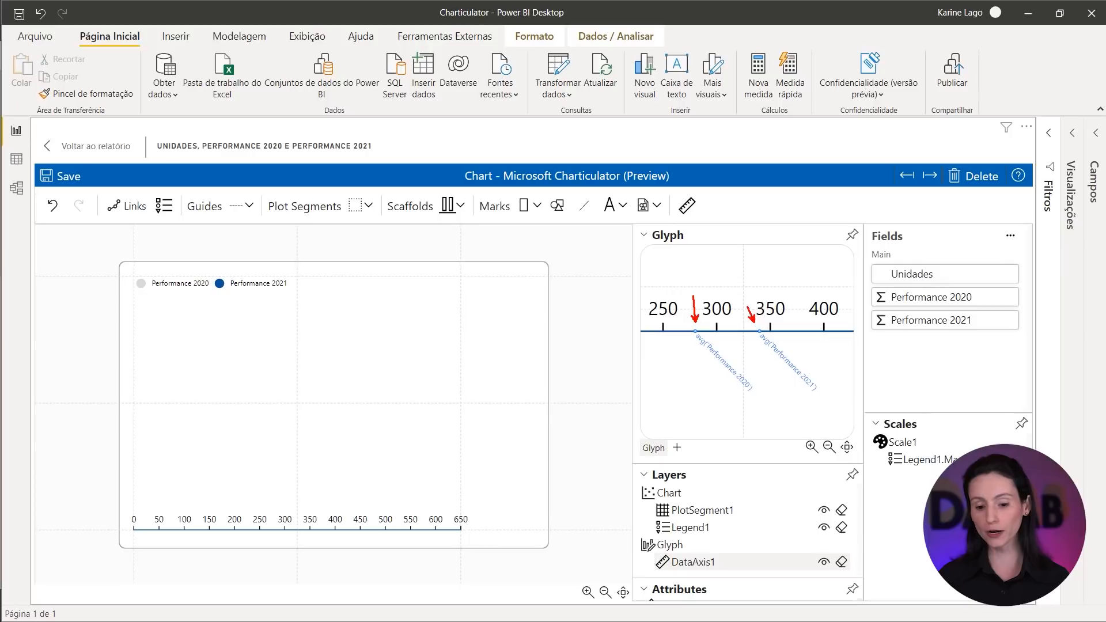
pyautogui.moveTo(484, 192); pyautogui.dragTo(703, 222)
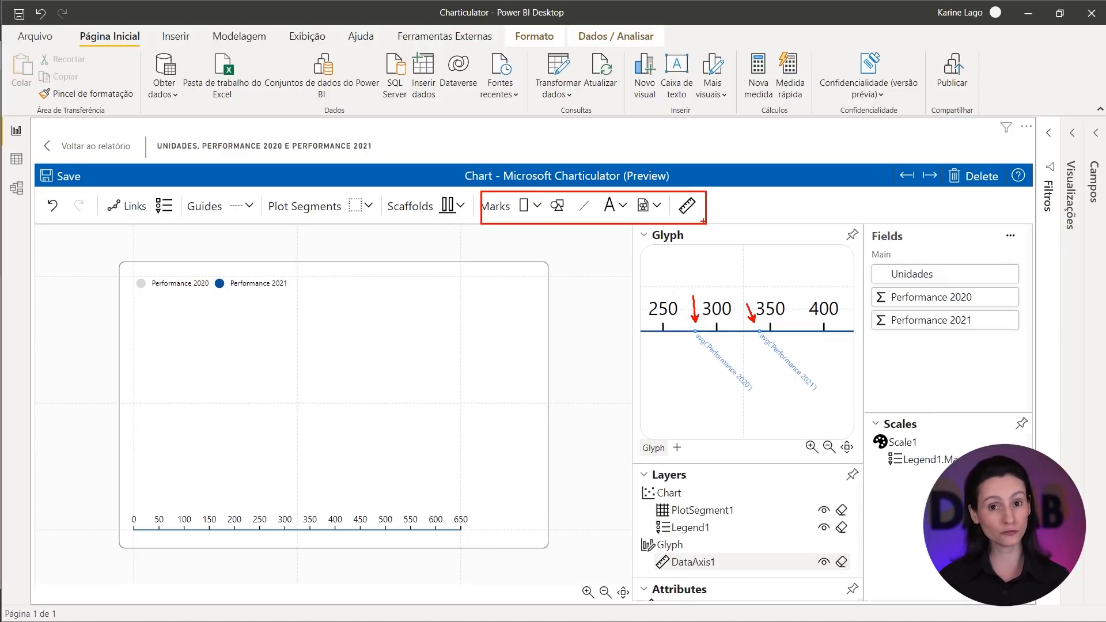
pyautogui.press('e')
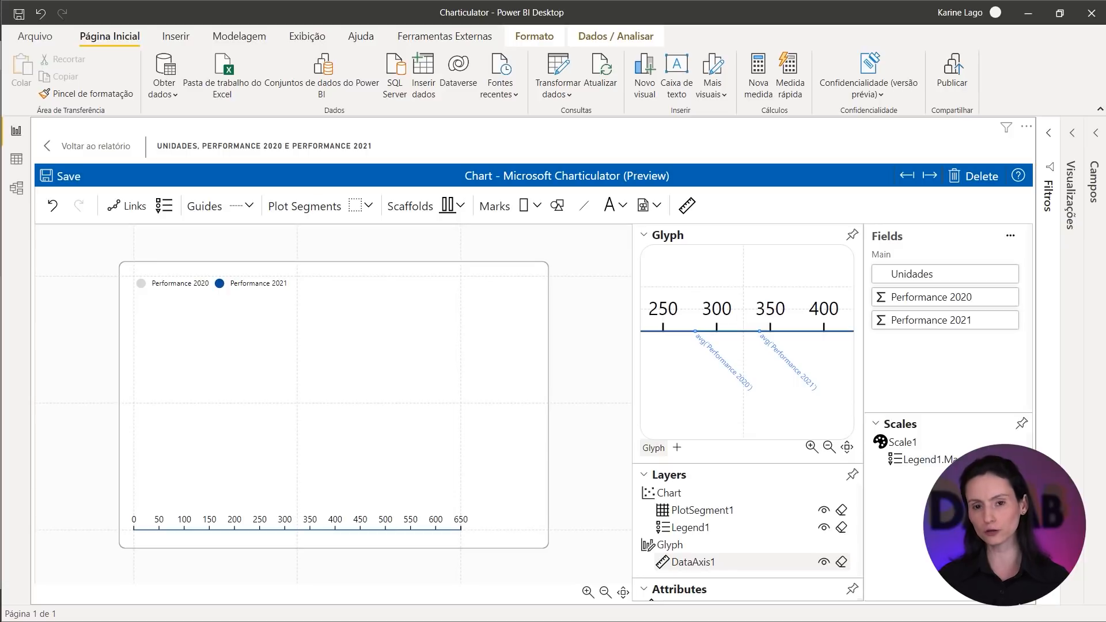
# Draw a horizontal line mark in the glyph just above the data axis, from the Performance 2020 point to the Performance 2021 point.
pyautogui.click(584, 206)
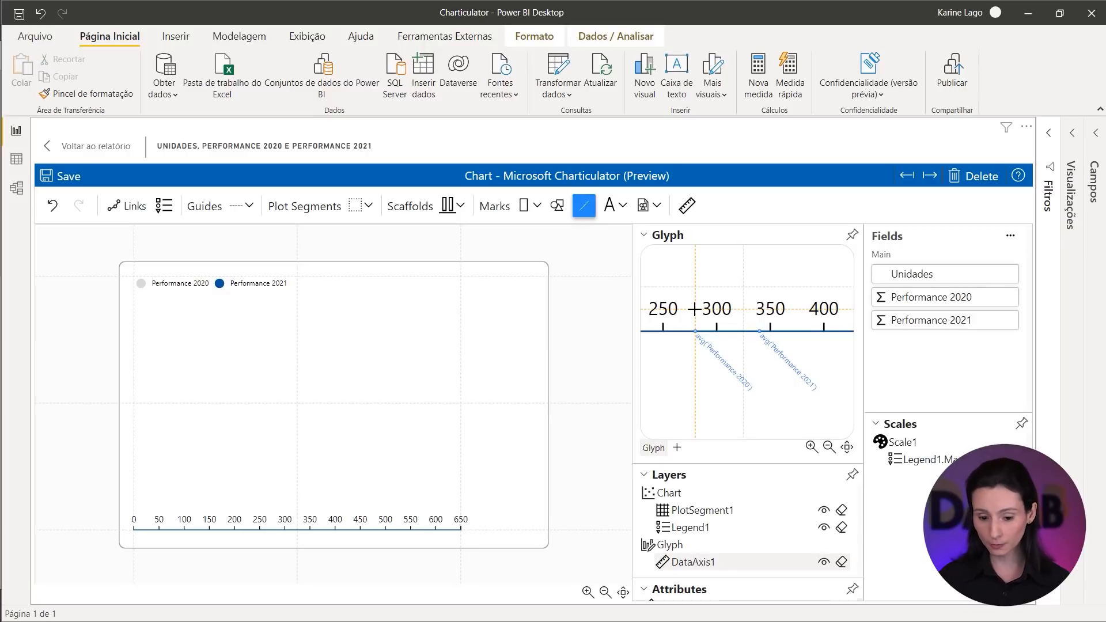
pyautogui.moveTo(704, 309); pyautogui.dragTo(759, 310)
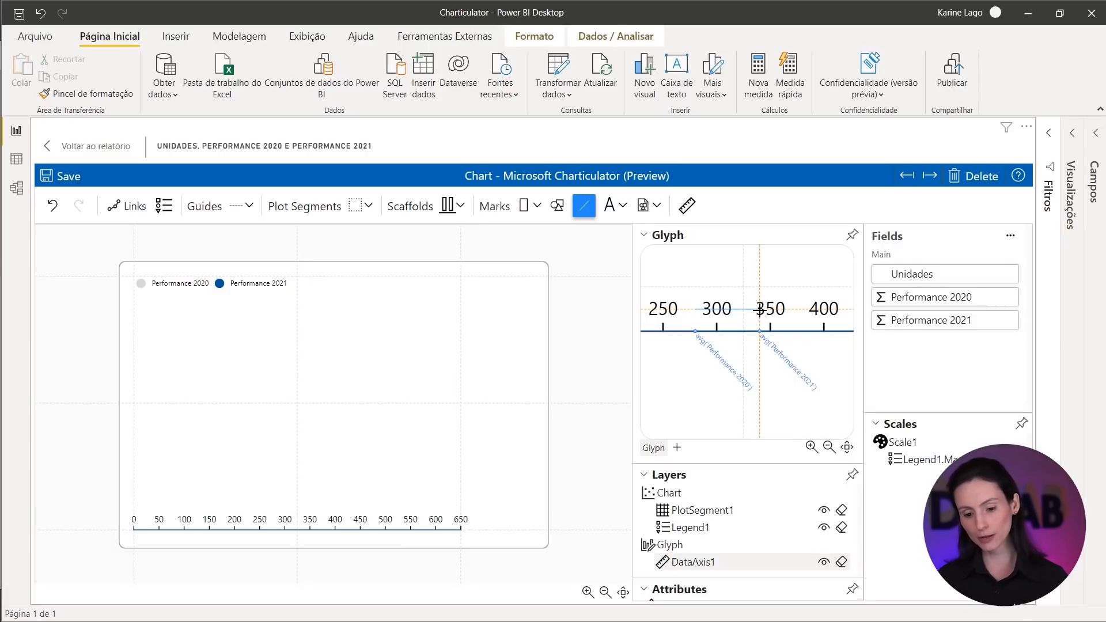
pyautogui.moveTo(759, 311); pyautogui.dragTo(759, 311)
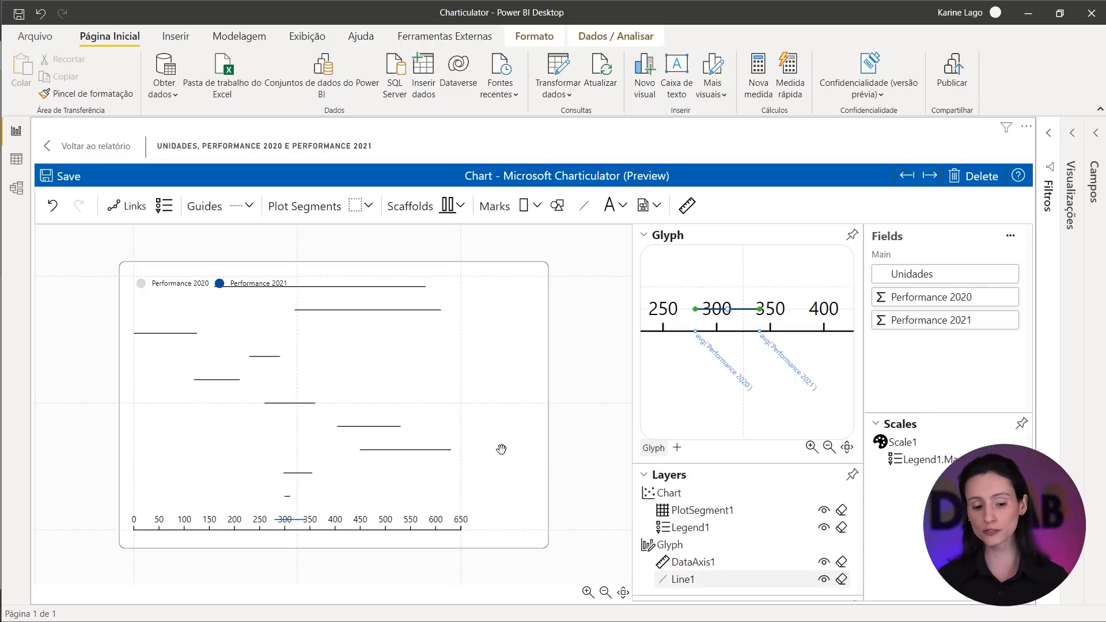
# Lower the plot segment's upper edge so the lines start below the legend.
pyautogui.click(412, 373)
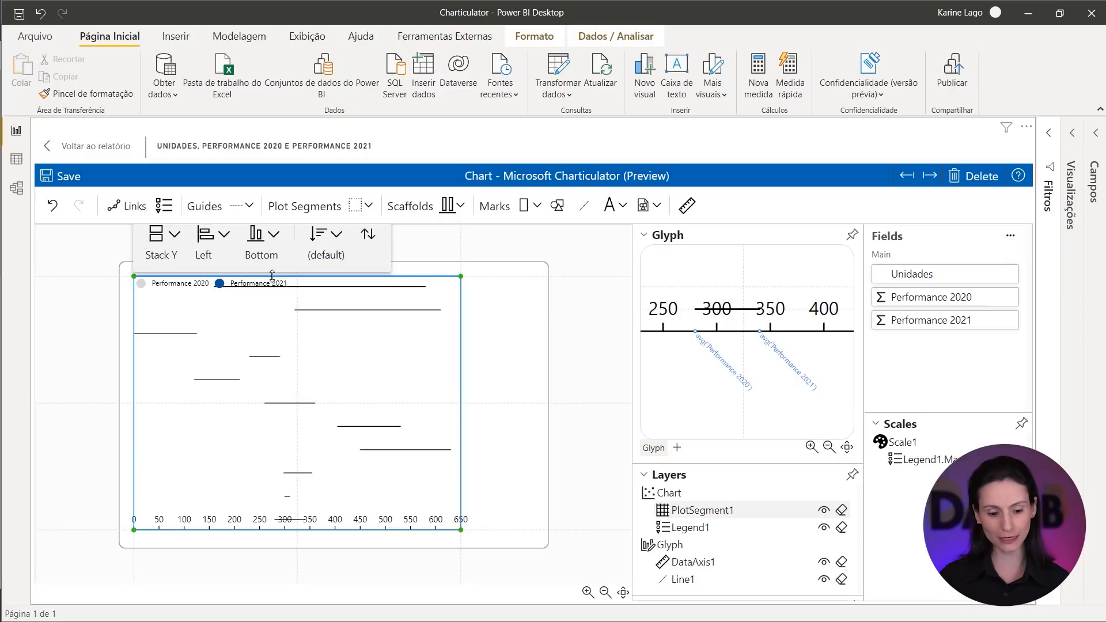
pyautogui.moveTo(271, 274); pyautogui.dragTo(272, 294)
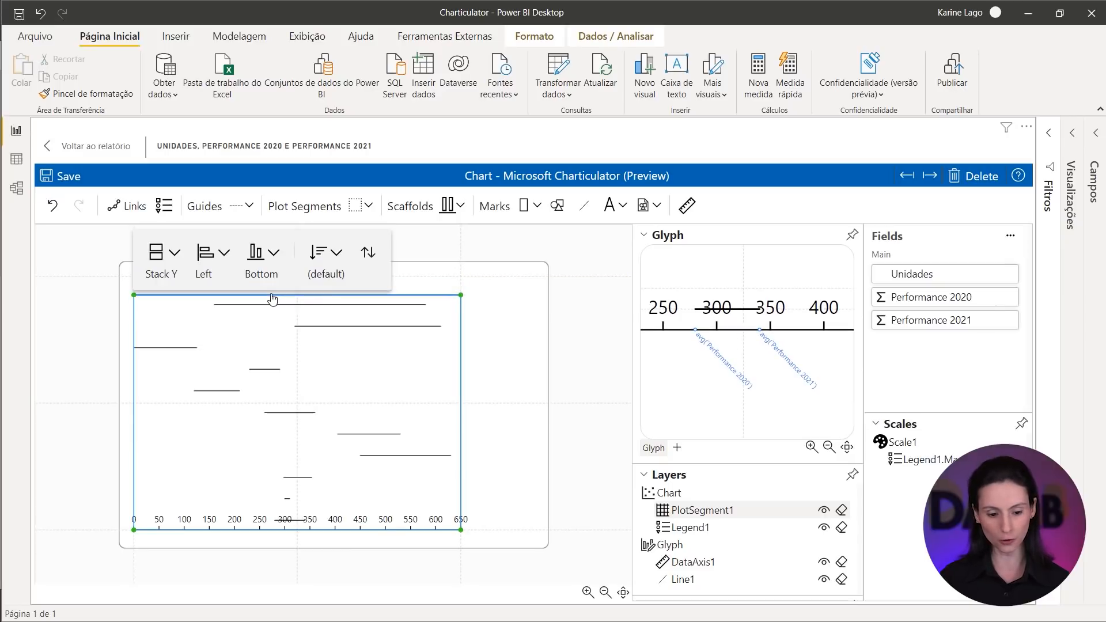
pyautogui.click(505, 326)
pyautogui.click(453, 306)
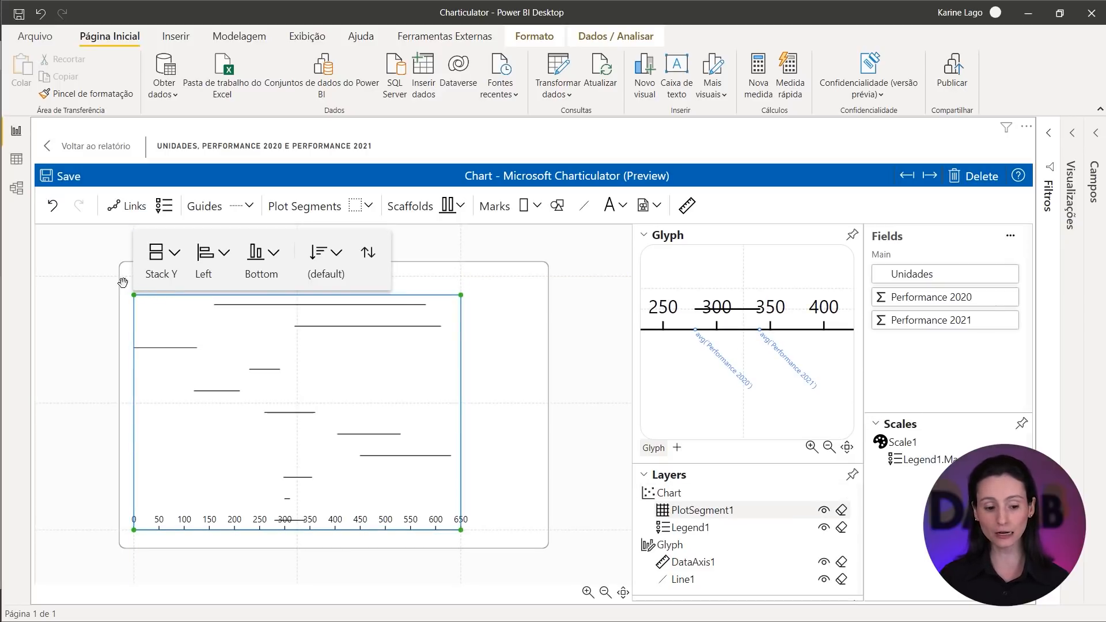
pyautogui.click(506, 326)
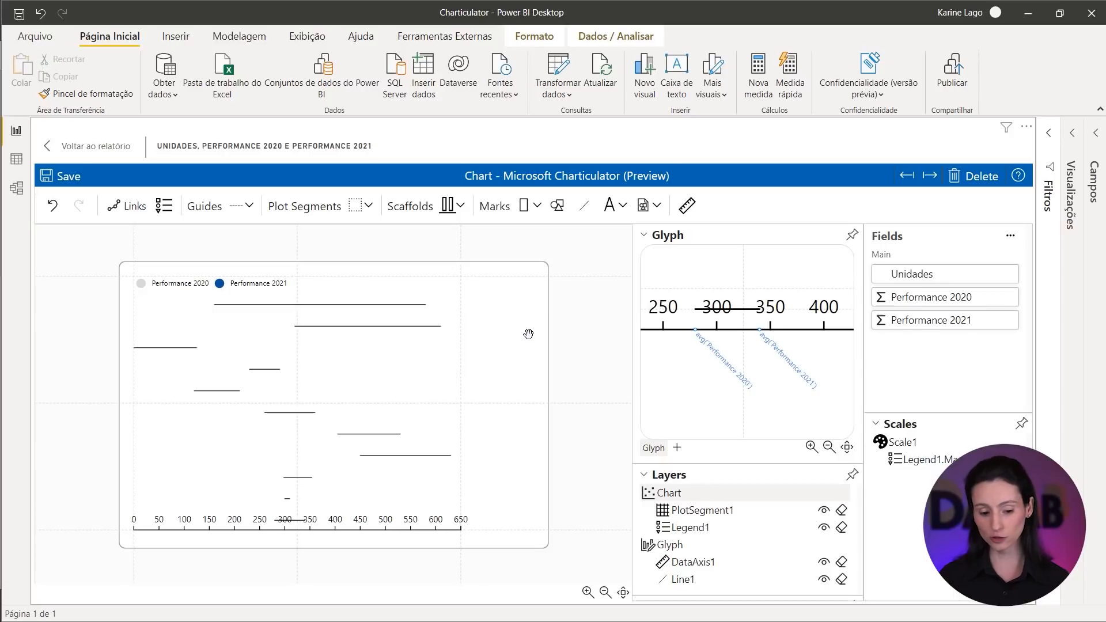
# Set the position of the glyph's data axis labels to Opposite so they sit below the axis line.
pyautogui.click(418, 526)
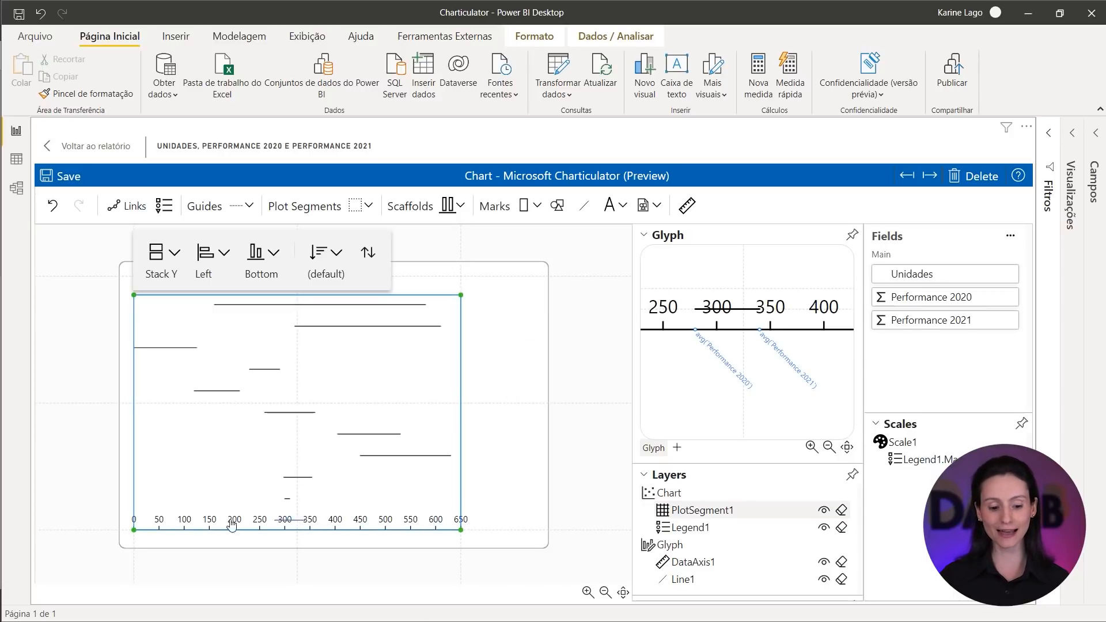
pyautogui.click(695, 565)
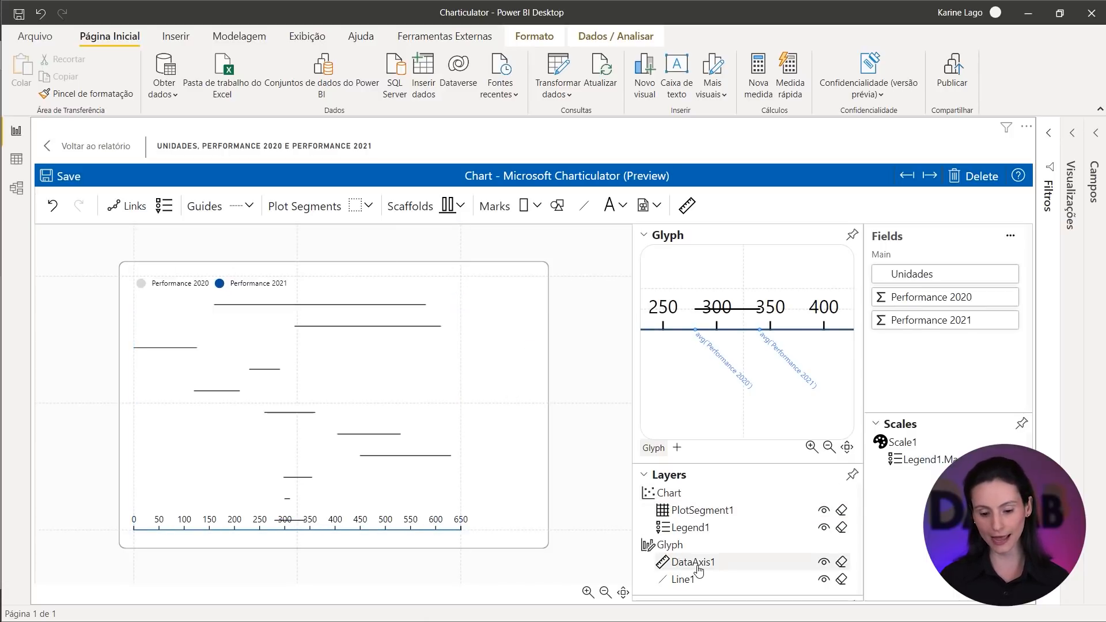
pyautogui.click(662, 236)
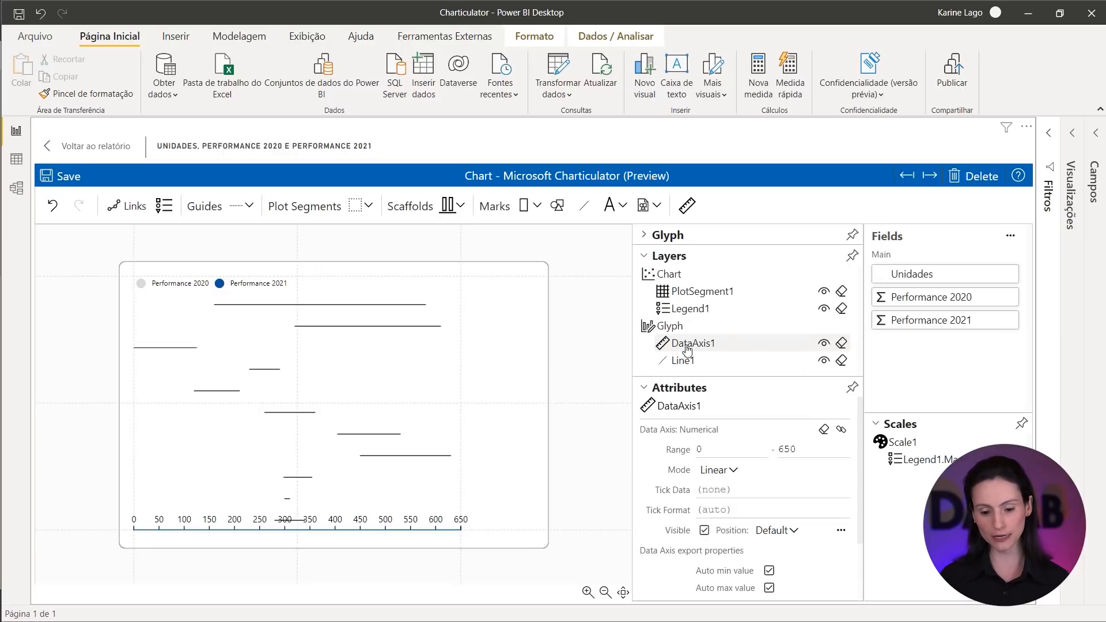
pyautogui.click(667, 257)
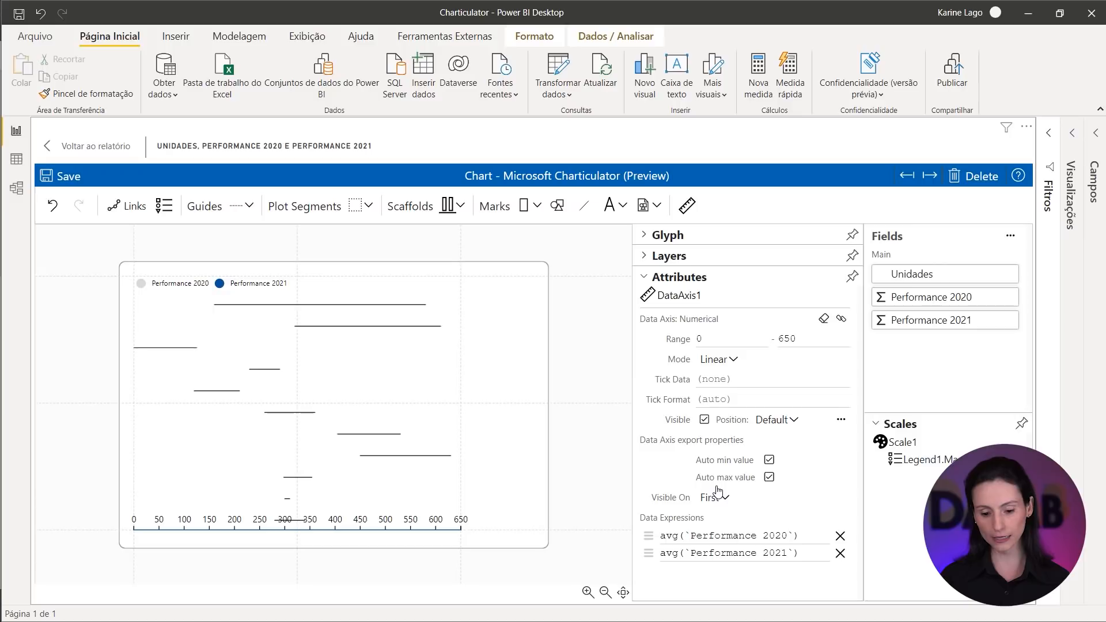
pyautogui.click(786, 422)
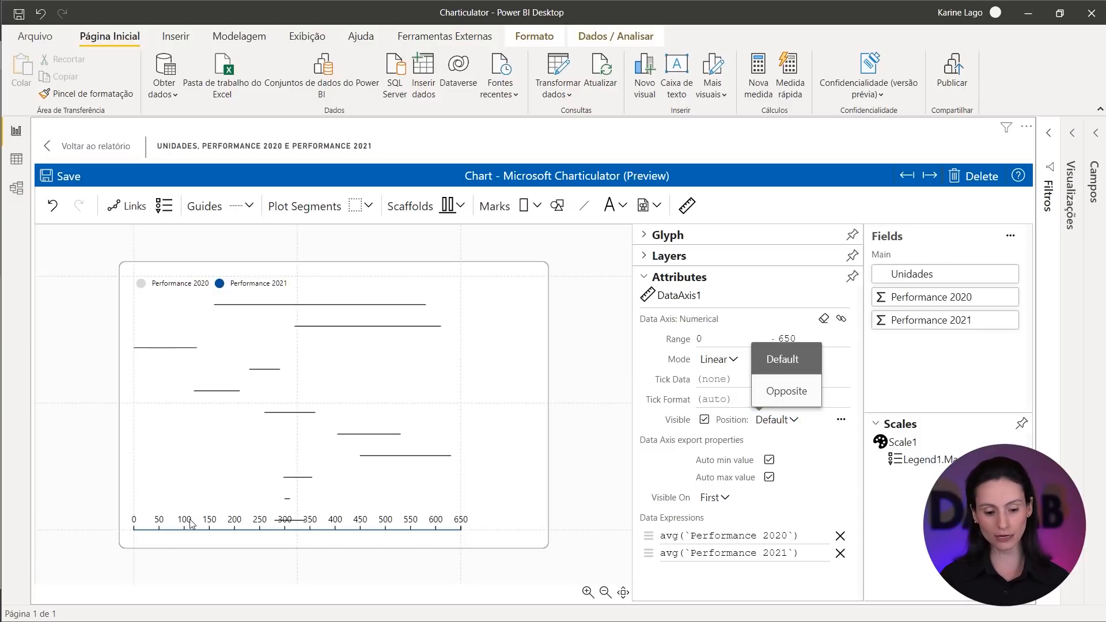
pyautogui.click(789, 391)
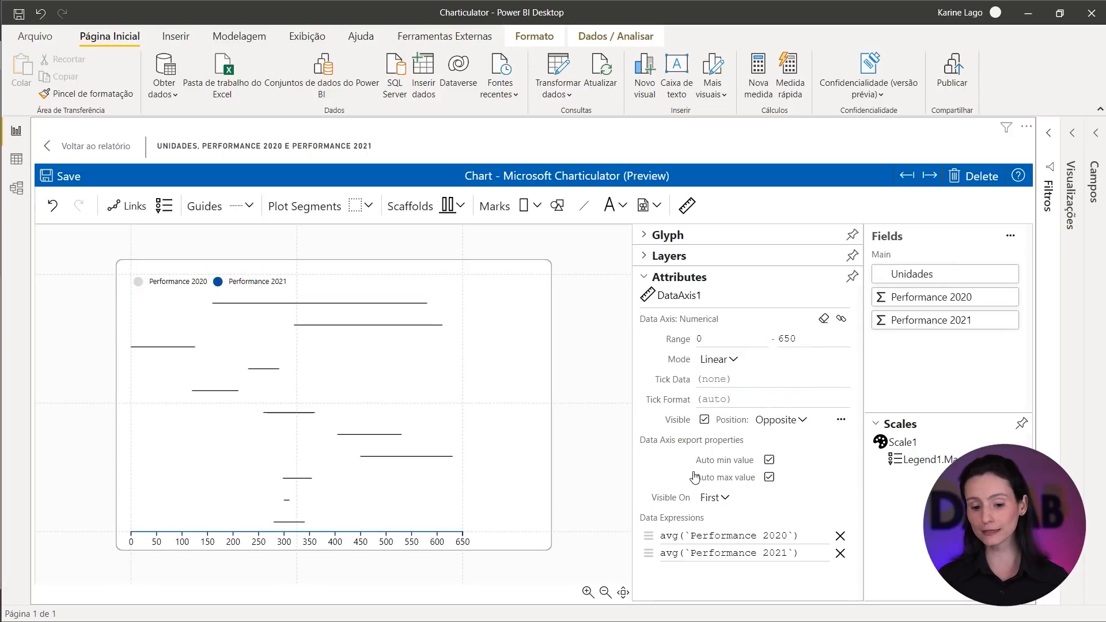
# Place a circle symbol mark in the glyph on the Performance 2020 end of the line.
pyautogui.click(668, 236)
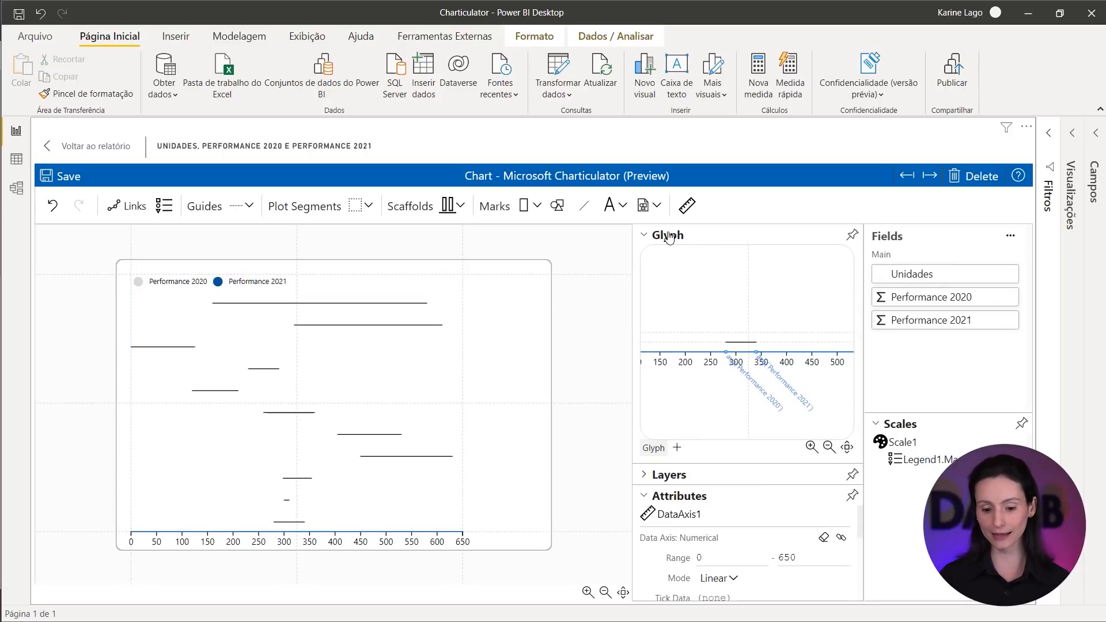
pyautogui.scroll(4, 741, 345)
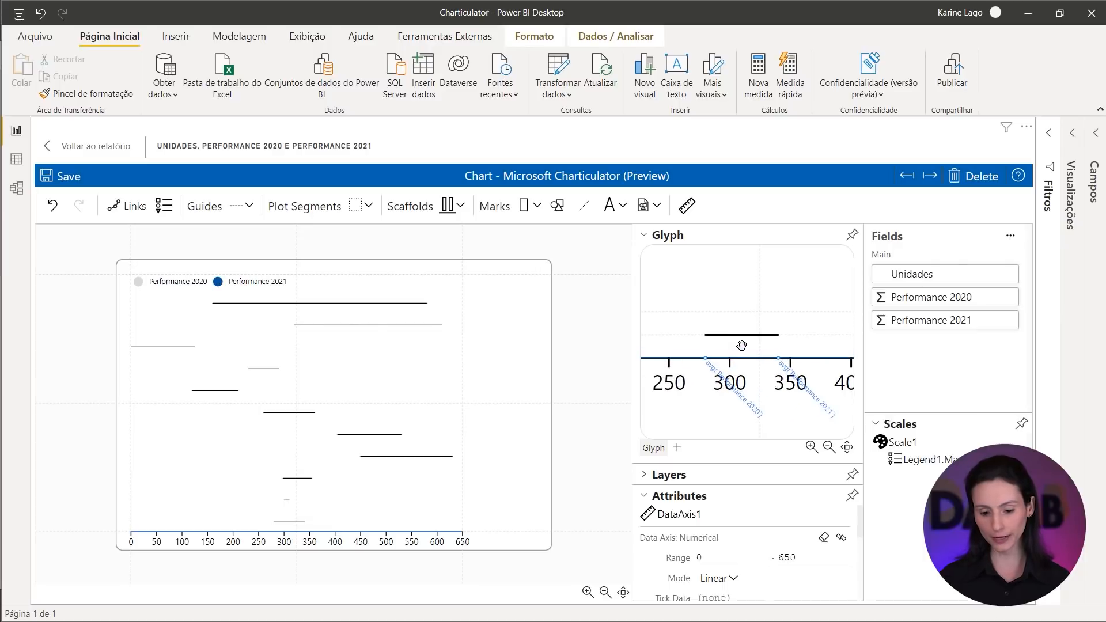
pyautogui.scroll(1, 752, 347)
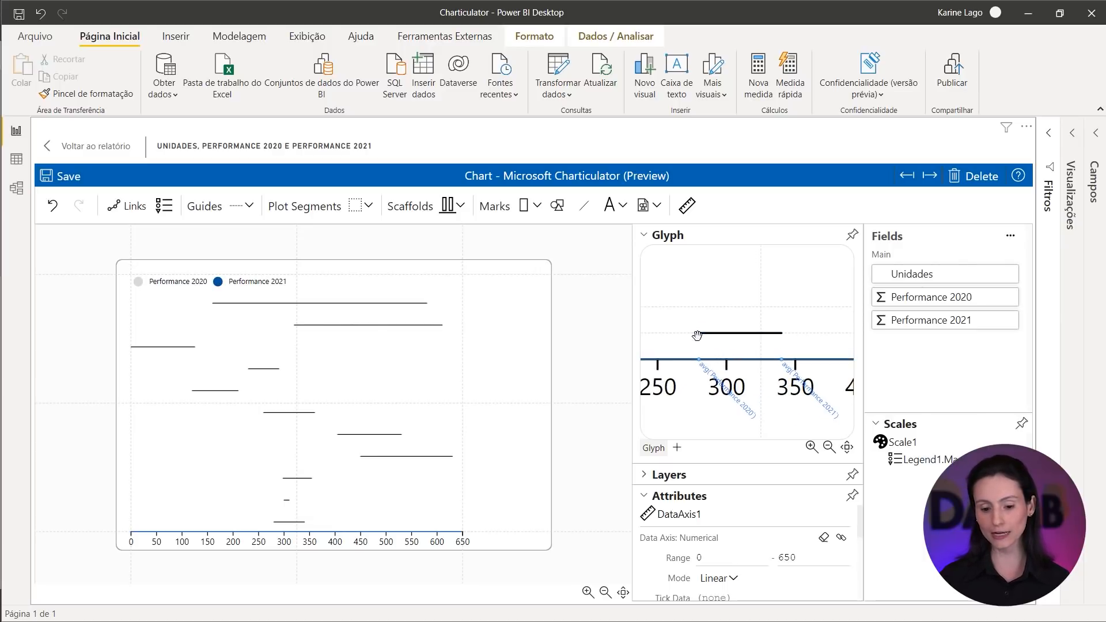
pyautogui.click(696, 332)
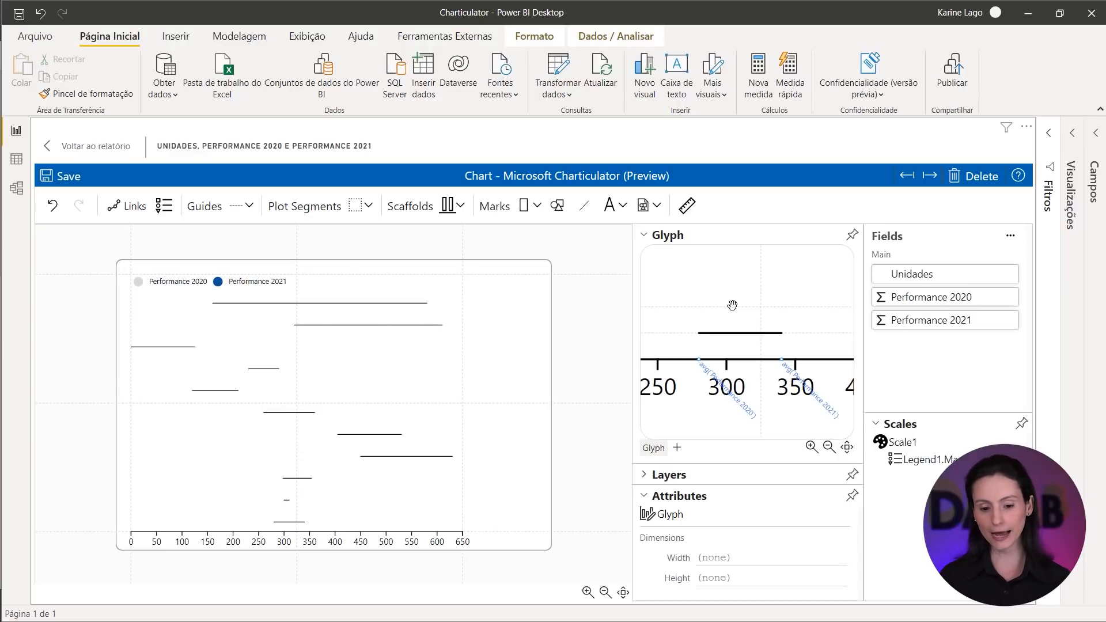
pyautogui.click(556, 209)
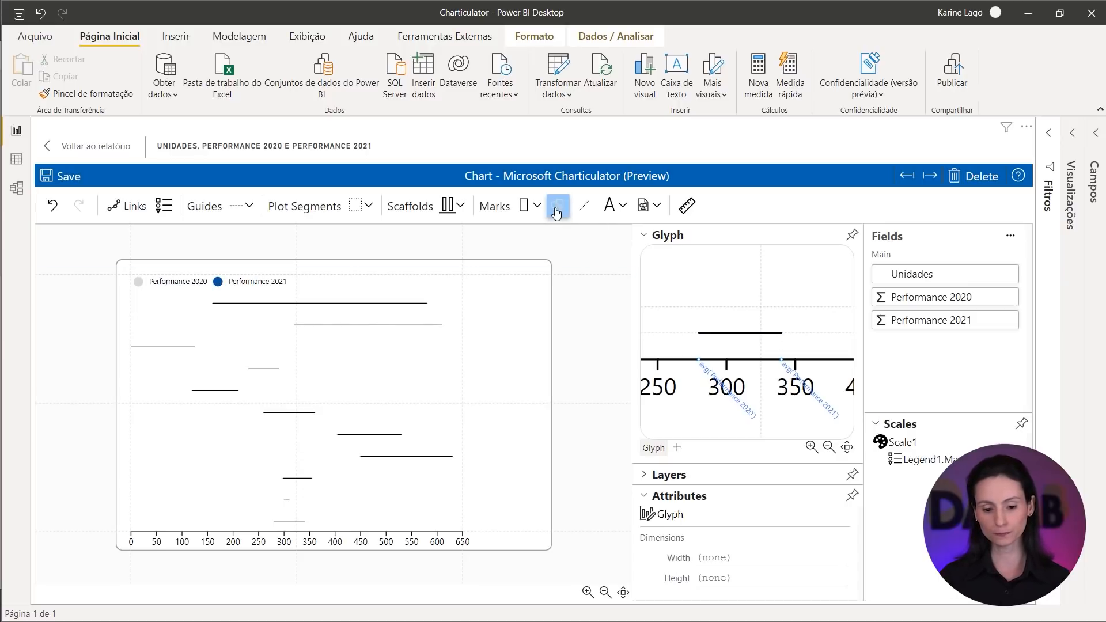
pyautogui.click(697, 333)
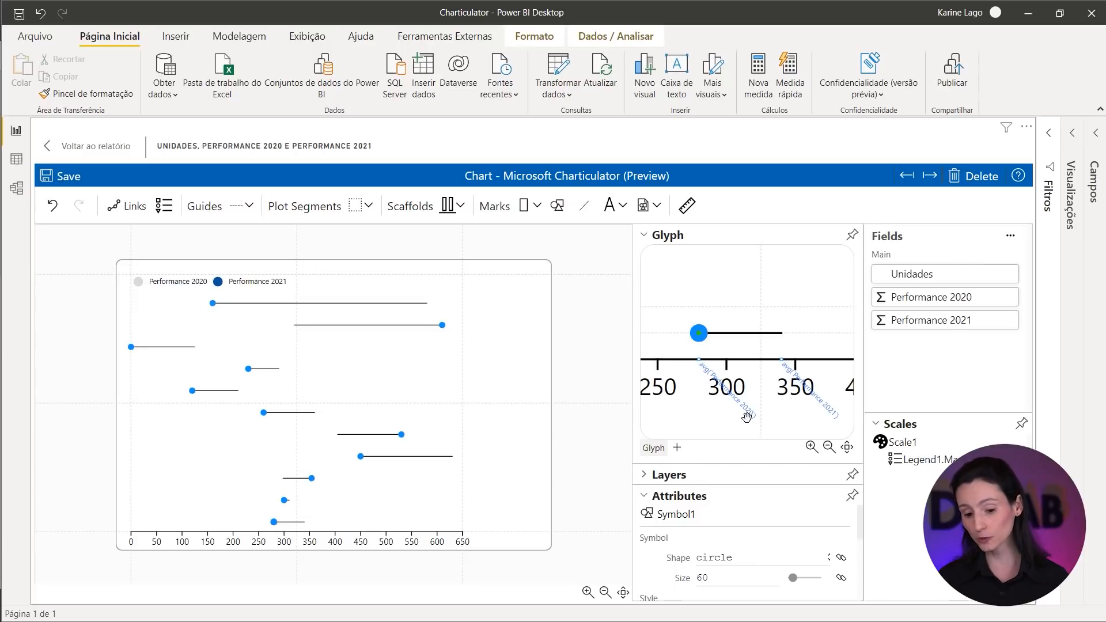
pyautogui.moveTo(750, 403); pyautogui.dragTo(732, 429)
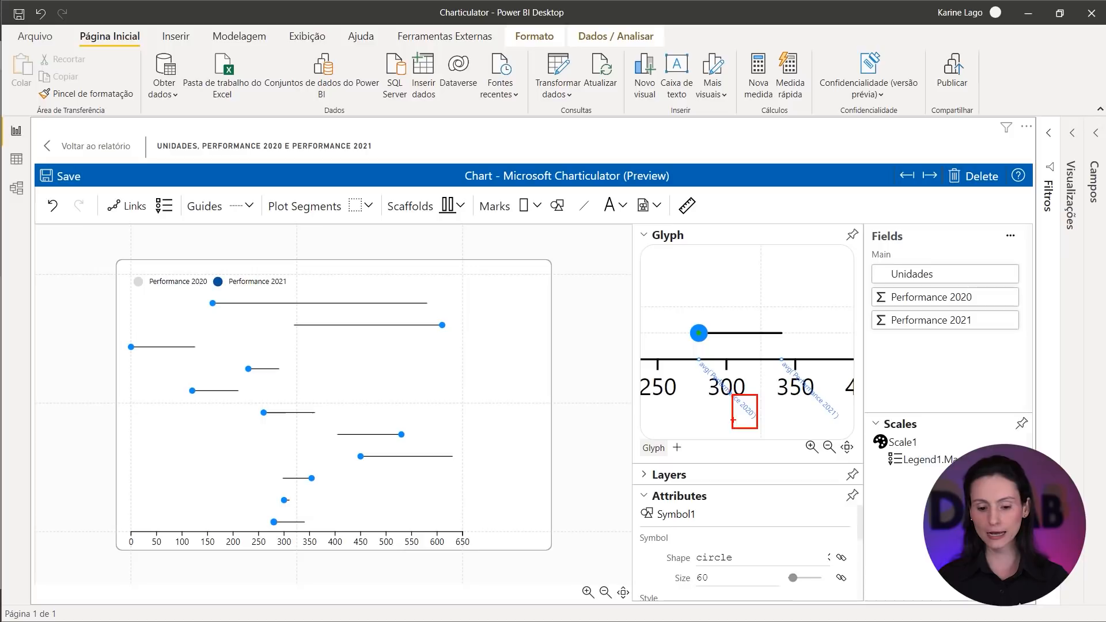
pyautogui.press('Escape')
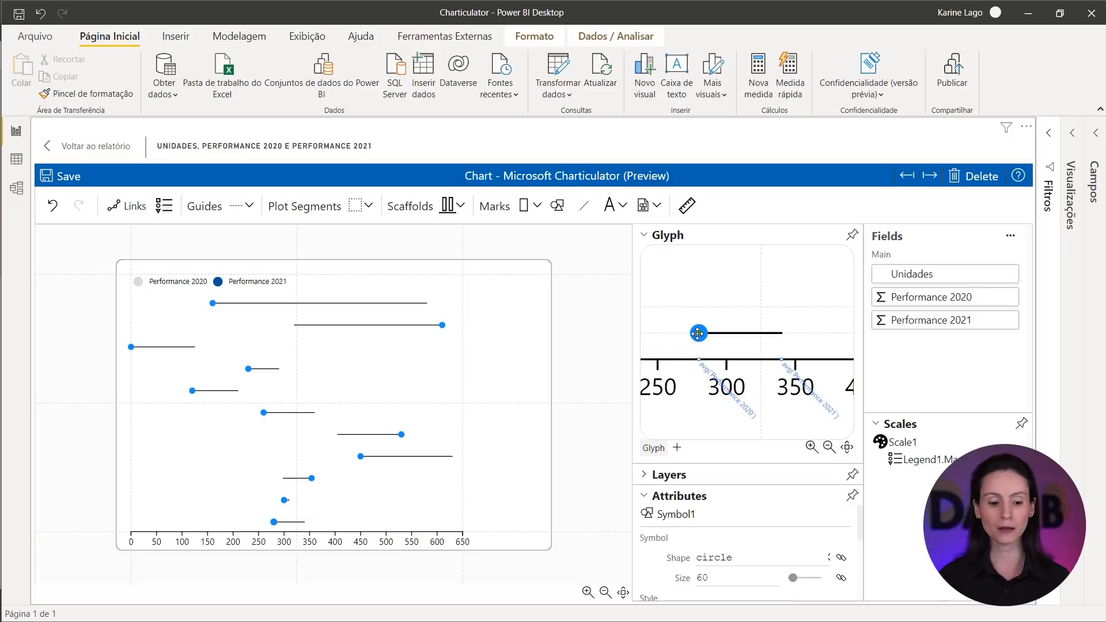
# Bind the fill of the Performance 2020 symbol to the legend's mapping options.
pyautogui.click(138, 286)
pyautogui.click(138, 287)
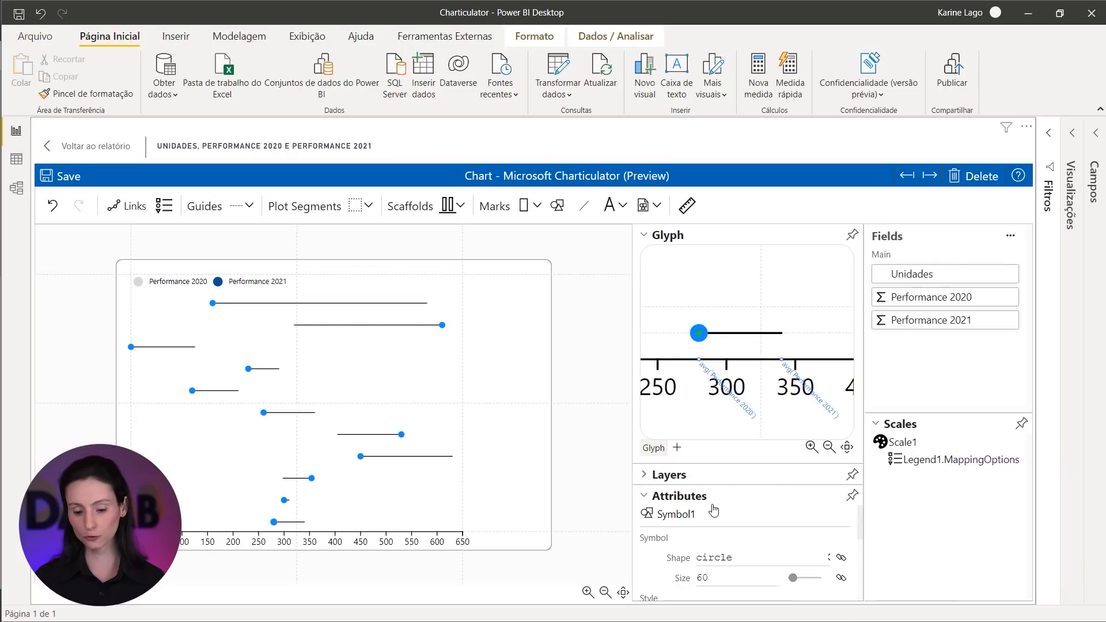
pyautogui.scroll(-2, 720, 556)
pyautogui.scroll(1, 732, 567)
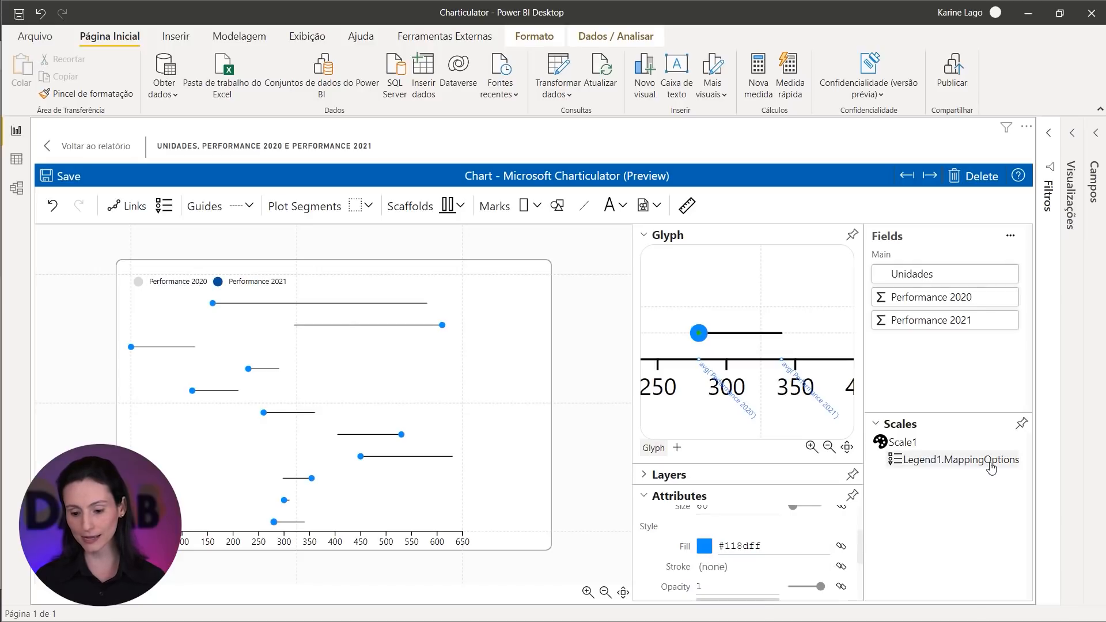
pyautogui.moveTo(991, 466); pyautogui.dragTo(778, 549)
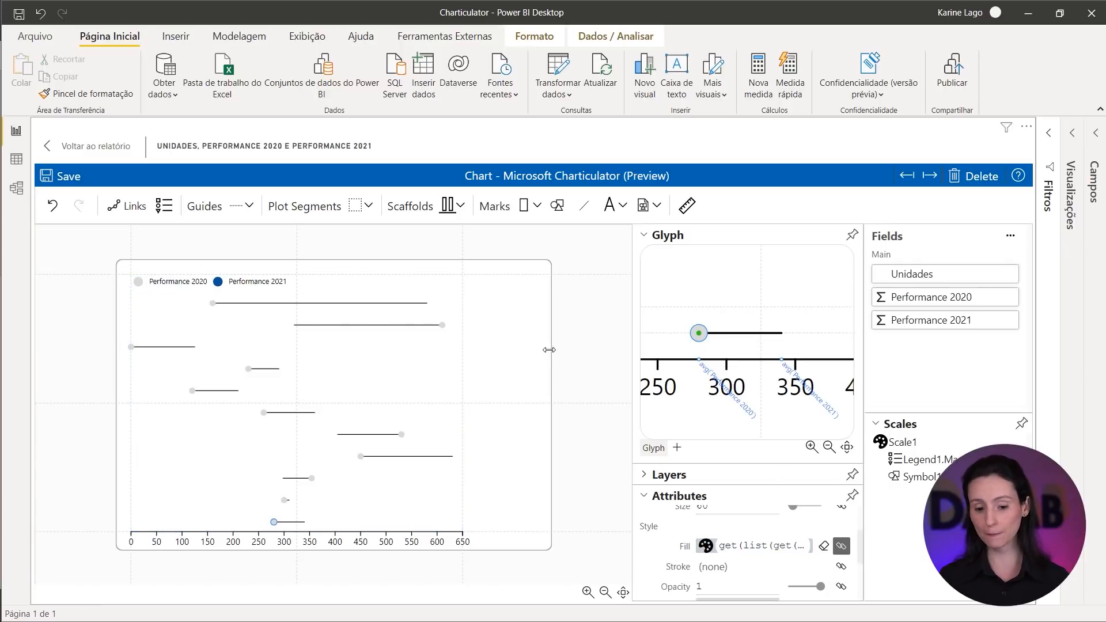
# Place a second symbol on the line's Performance 2021 end and bind its fill to the legend mapping, using the Performance 2021 color.
pyautogui.click(557, 206)
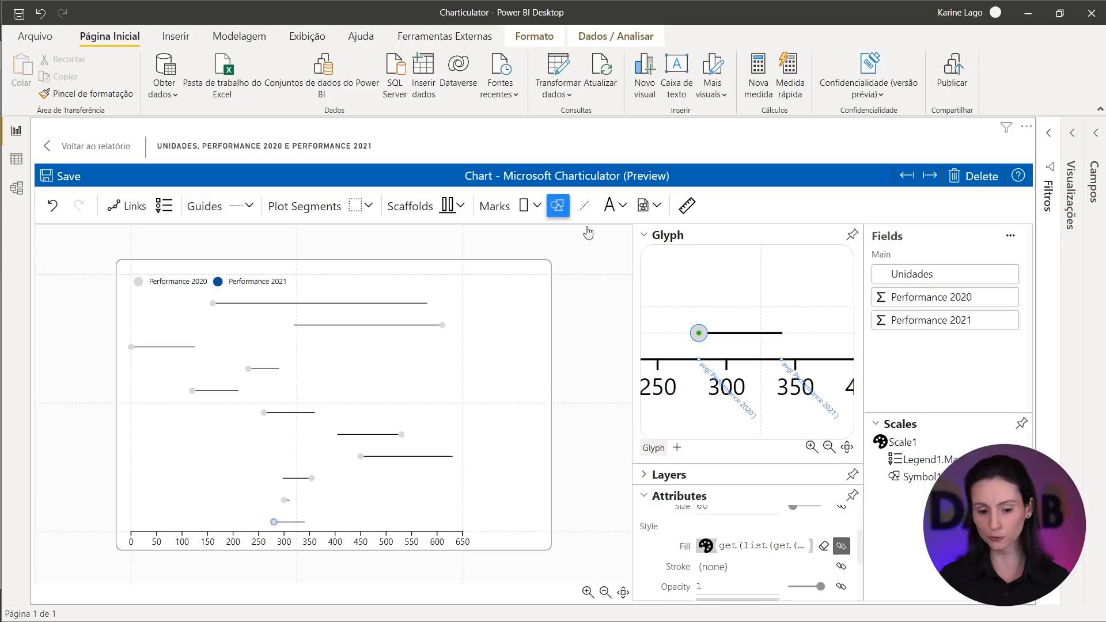
pyautogui.click(780, 333)
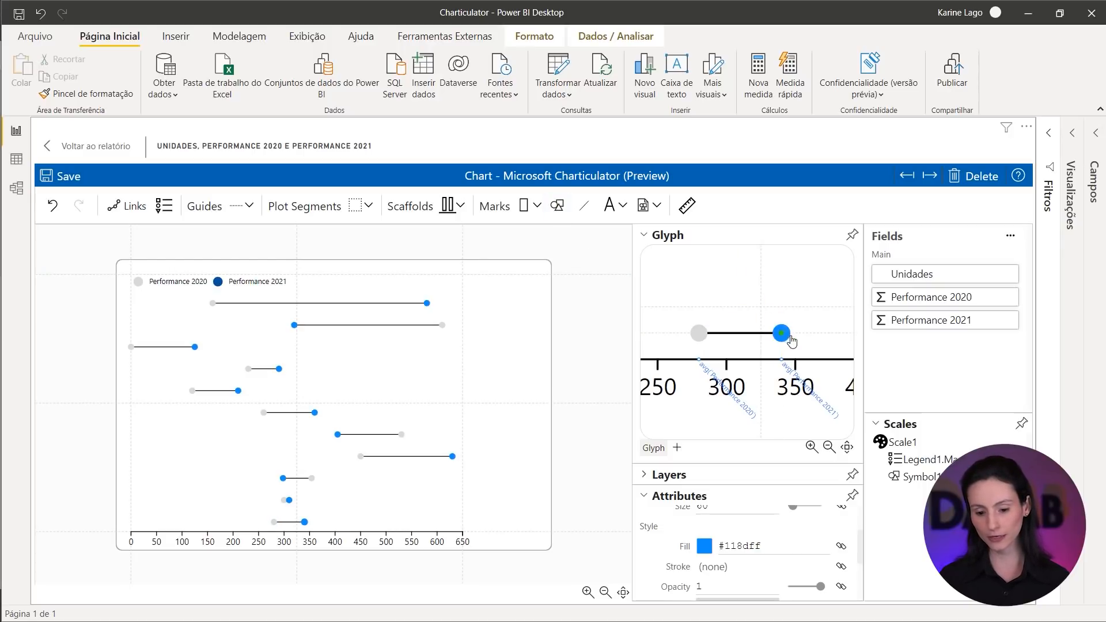
pyautogui.moveTo(922, 459); pyautogui.dragTo(784, 541)
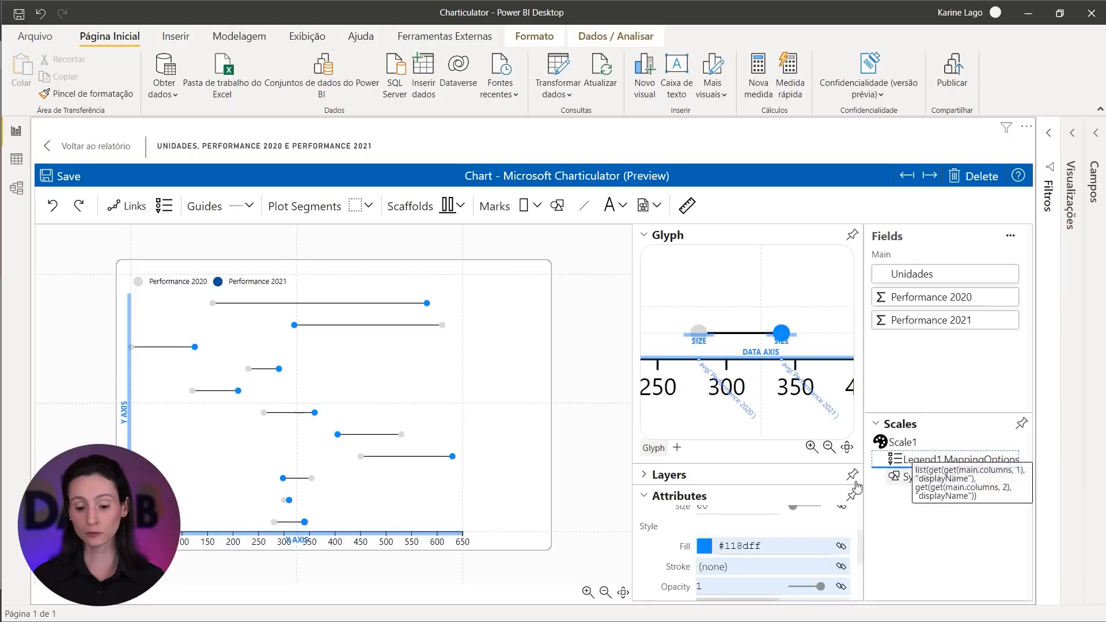
pyautogui.moveTo(768, 547); pyautogui.dragTo(768, 547)
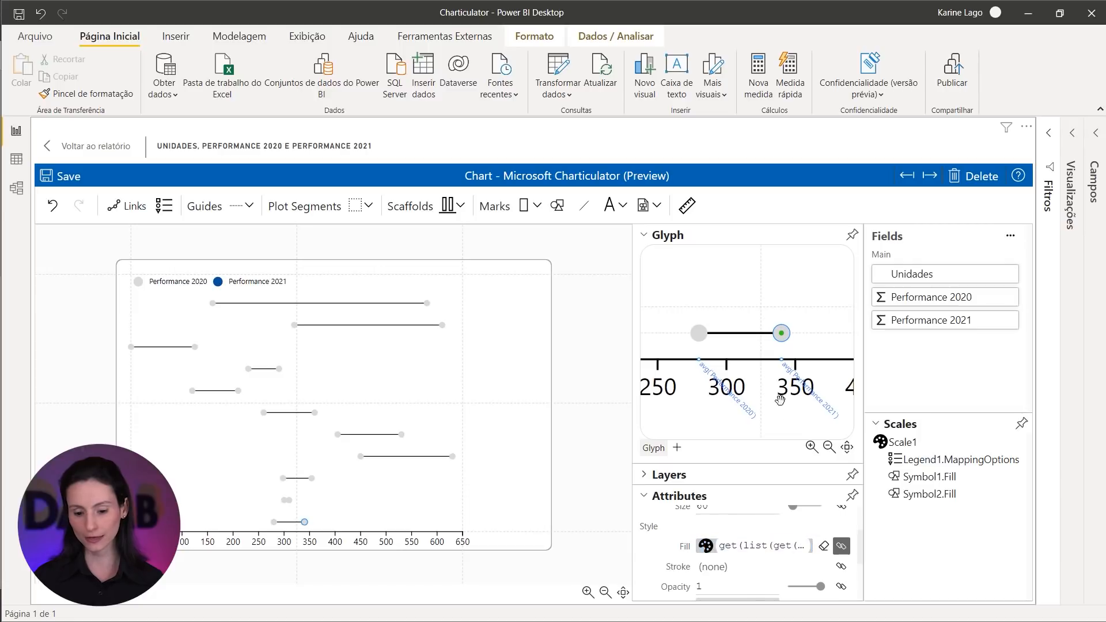
pyautogui.click(748, 548)
pyautogui.click(680, 486)
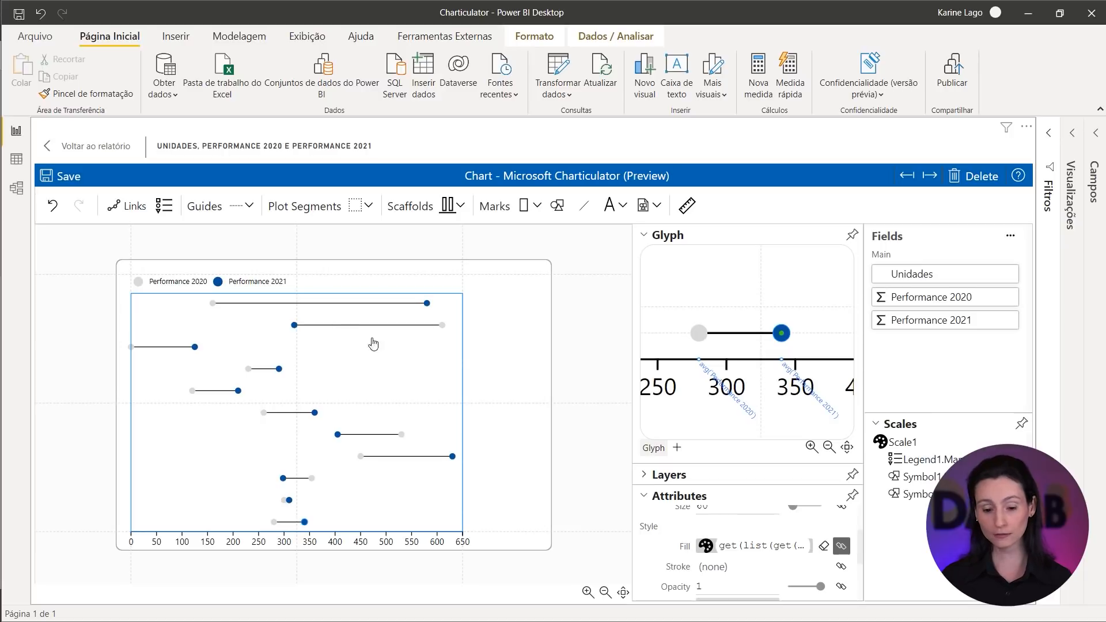
# Add a text mark to the glyph, left of the data axis's zero end.
pyautogui.scroll(-2, 727, 341)
pyautogui.scroll(-4, 727, 341)
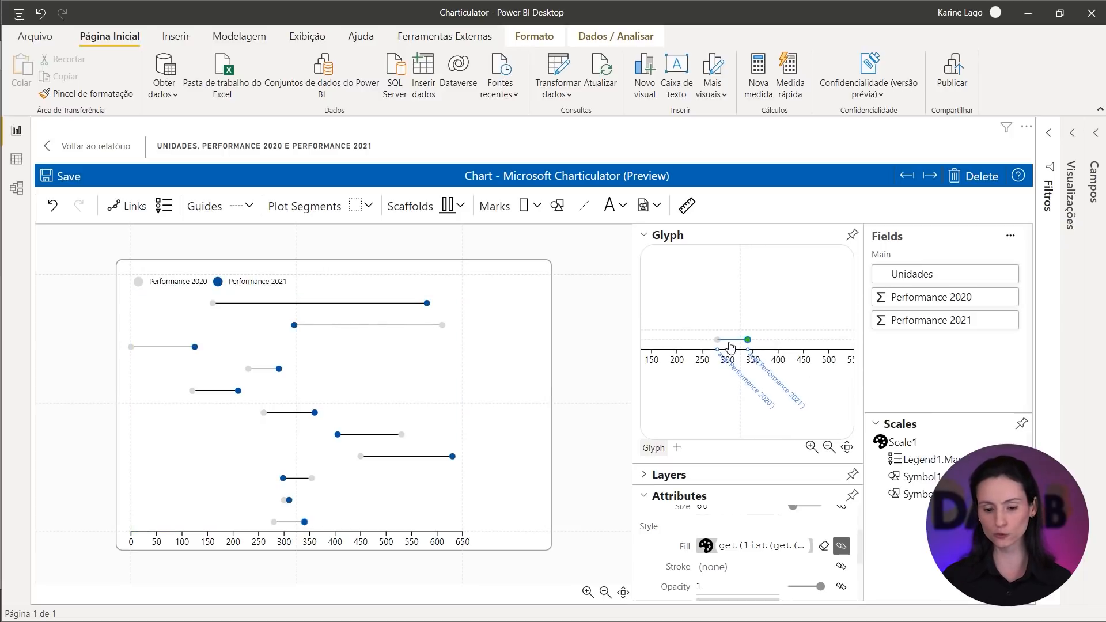
pyautogui.scroll(-1, 726, 348)
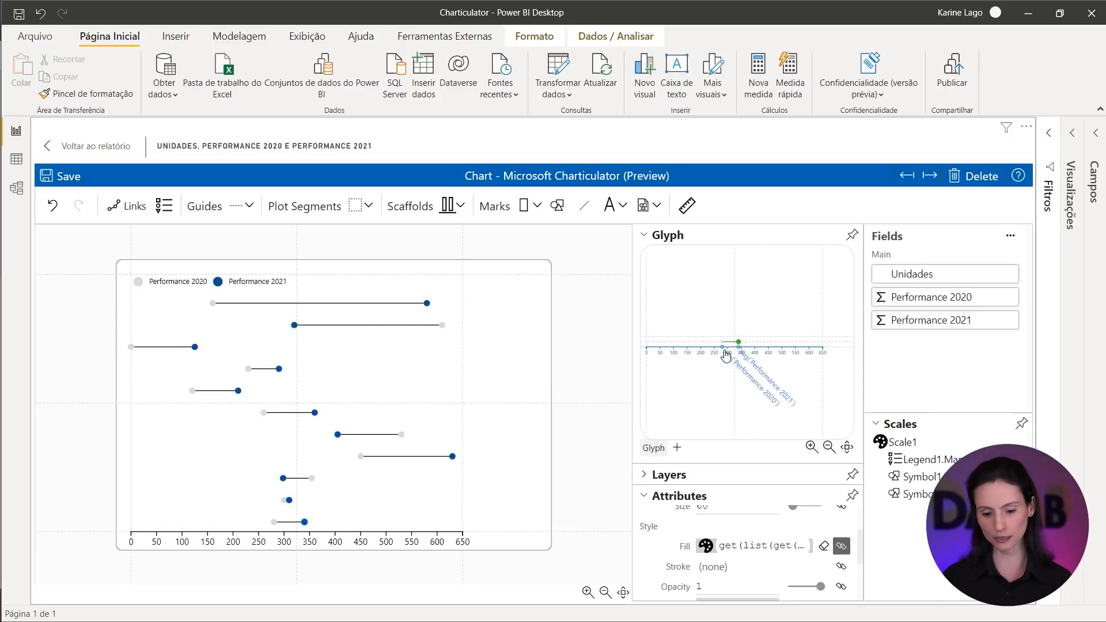
pyautogui.moveTo(694, 365); pyautogui.dragTo(733, 368)
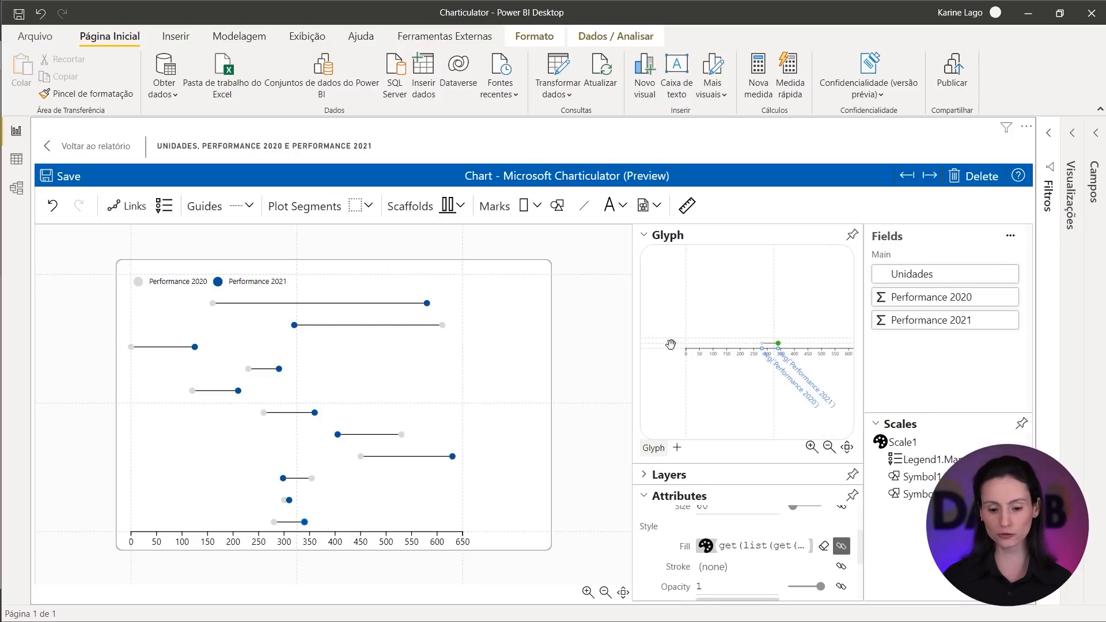
pyautogui.click(623, 214)
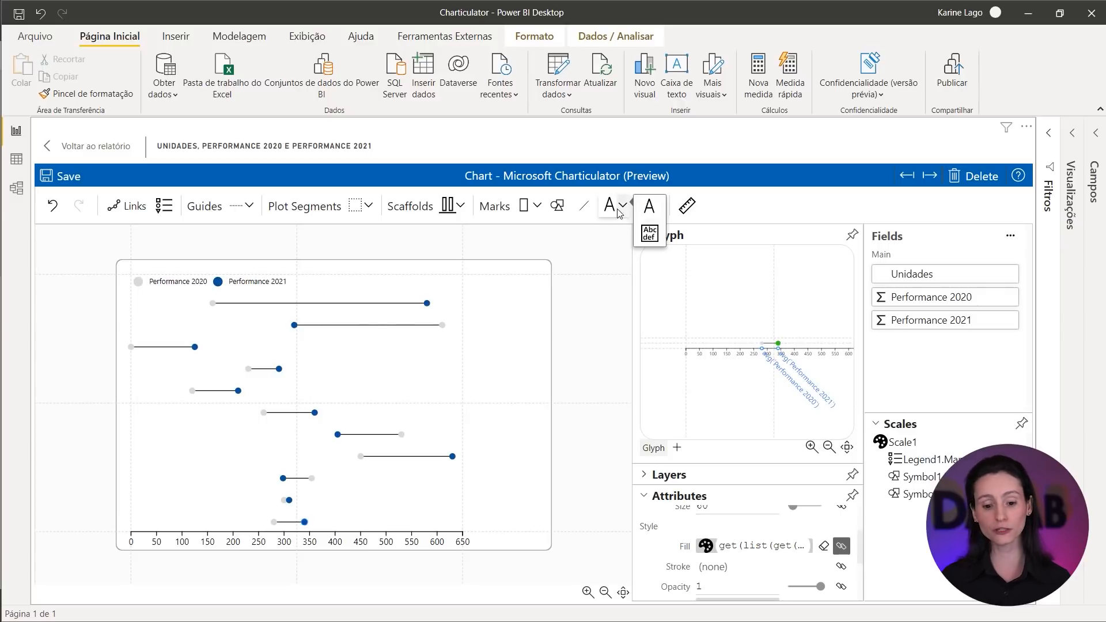
pyautogui.click(649, 213)
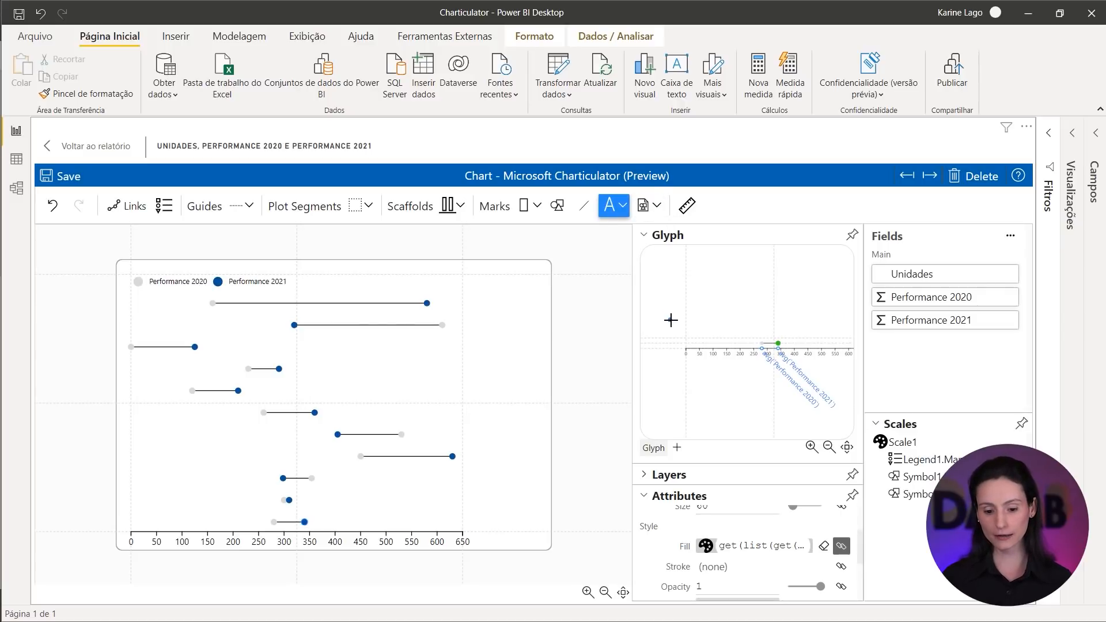
pyautogui.scroll(2, 666, 345)
pyautogui.scroll(2, 667, 348)
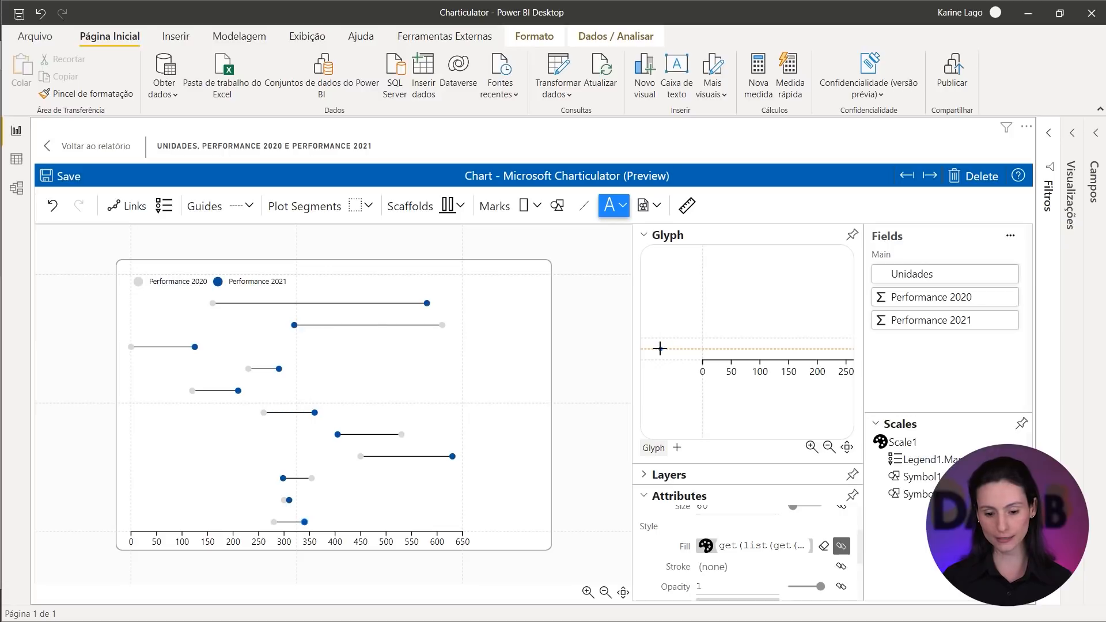
pyautogui.click(660, 348)
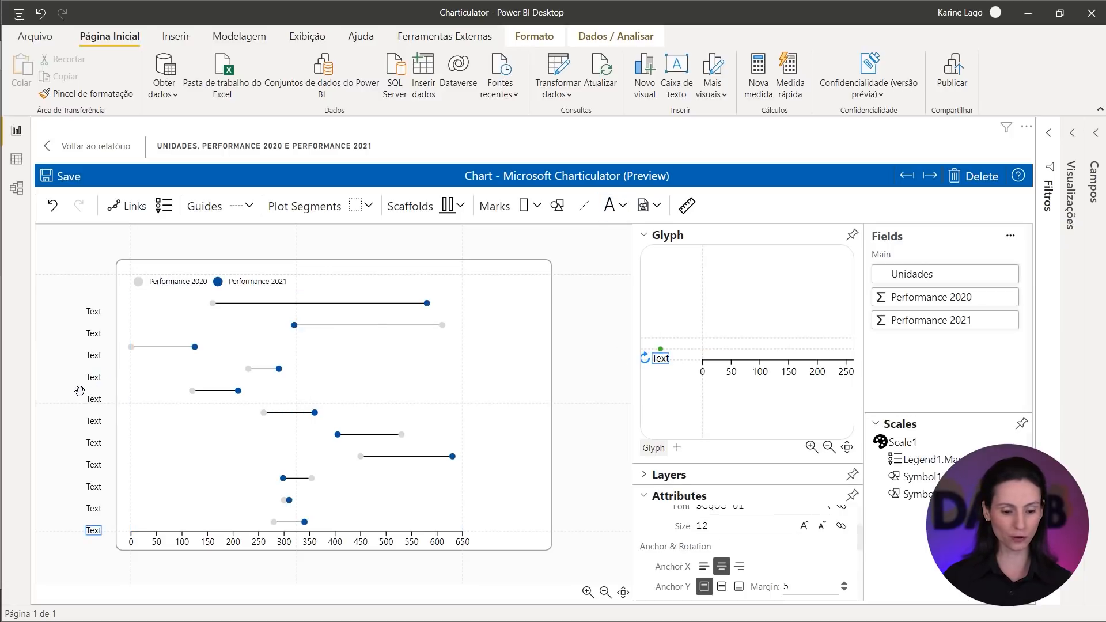
# Shorten the glyph's data axis by moving its zero end inward, leaving room for unit labels within the plot segment.
pyautogui.click(713, 363)
pyautogui.click(705, 360)
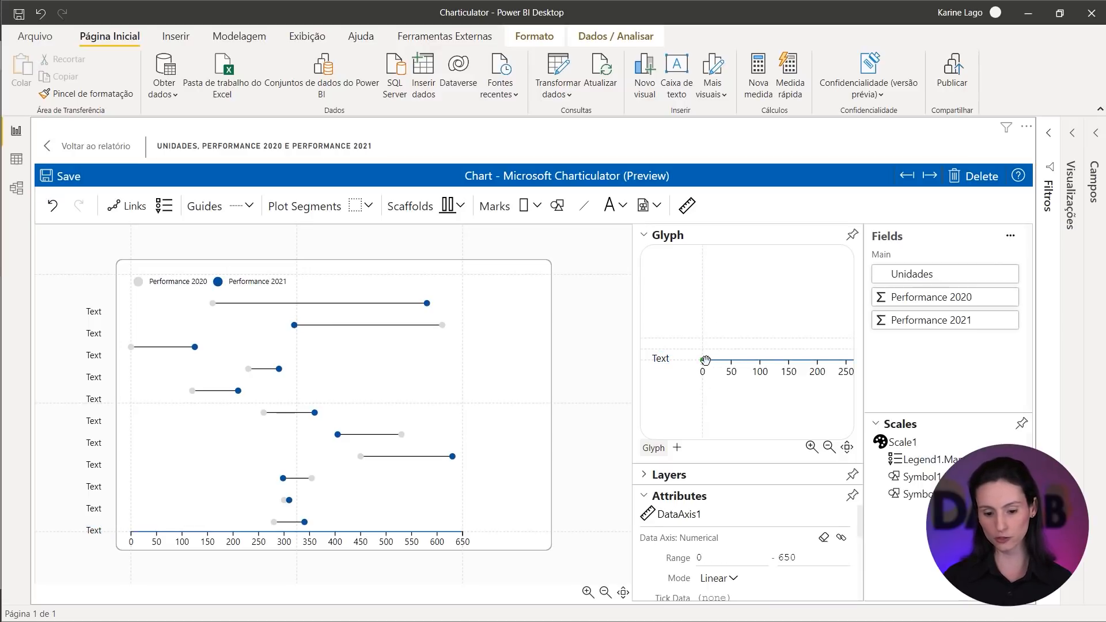
pyautogui.moveTo(703, 361); pyautogui.dragTo(759, 360)
# Move the text mark into the gap before the data axis and raise it level with the dumbbell line.
pyautogui.click(660, 359)
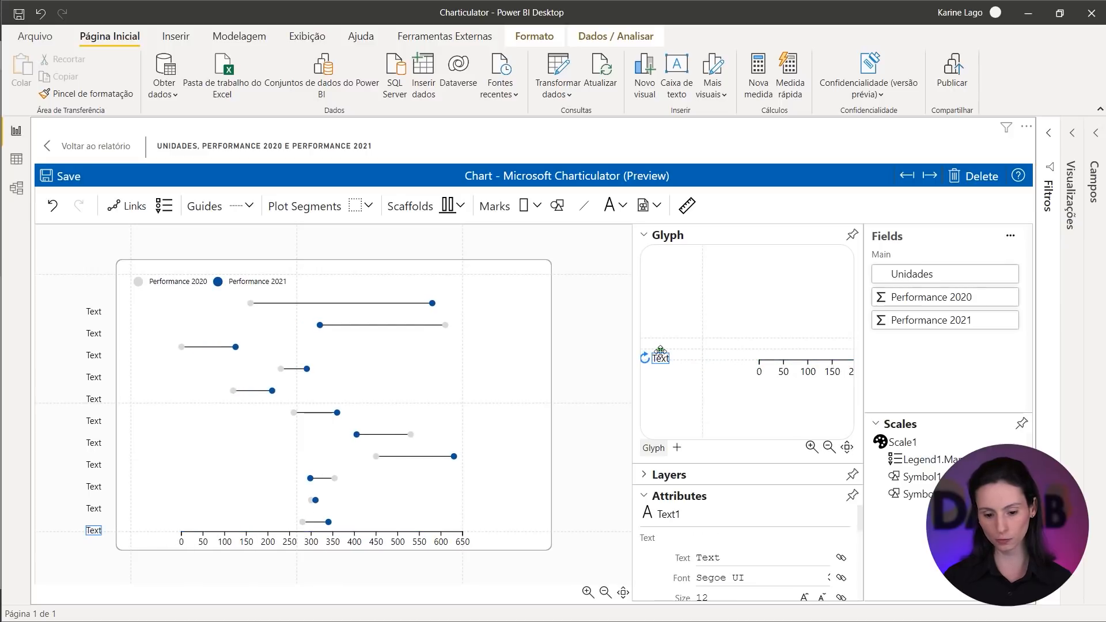
pyautogui.moveTo(660, 352); pyautogui.dragTo(737, 351)
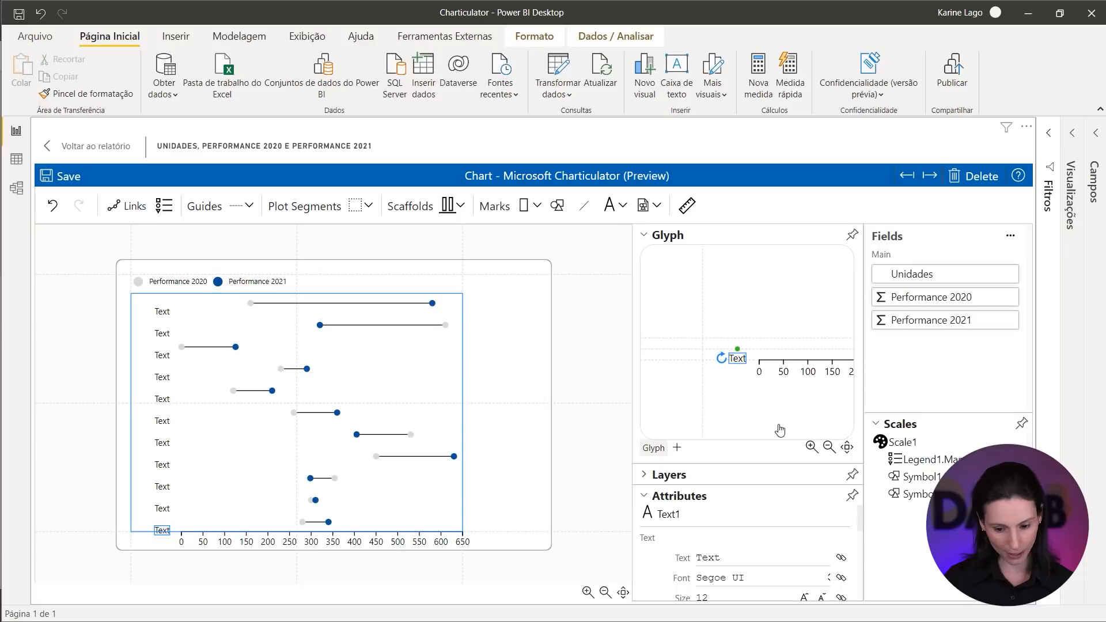
pyautogui.moveTo(797, 394); pyautogui.dragTo(746, 397)
pyautogui.scroll(4, 713, 352)
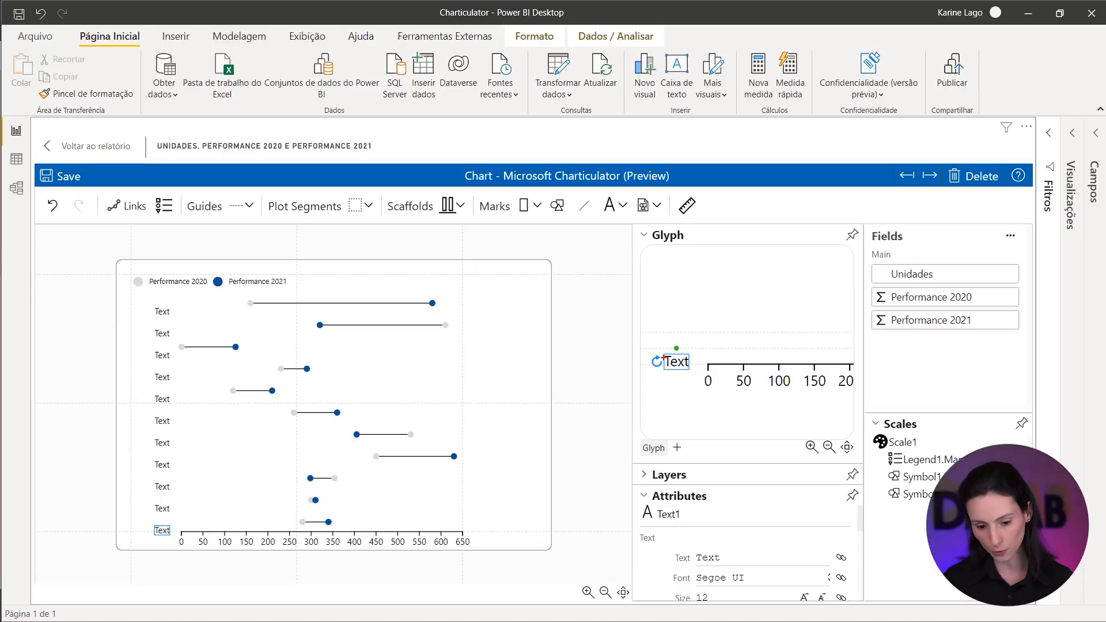
pyautogui.moveTo(666, 357)
pyautogui.mouseDown()
pyautogui.moveTo(688, 369)
pyautogui.moveTo(687, 352)
pyautogui.mouseUp()
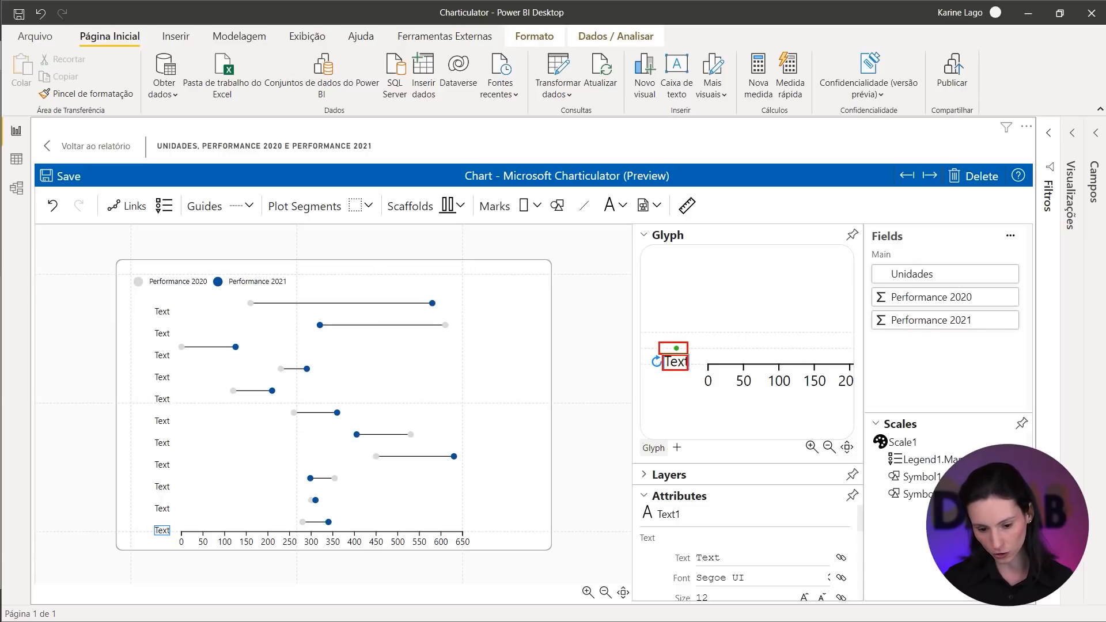
pyautogui.press('Escape')
pyautogui.moveTo(768, 344); pyautogui.dragTo(648, 346)
pyautogui.moveTo(802, 349)
pyautogui.mouseDown()
pyautogui.moveTo(768, 353)
pyautogui.moveTo(785, 331)
pyautogui.moveTo(832, 332)
pyautogui.mouseUp()
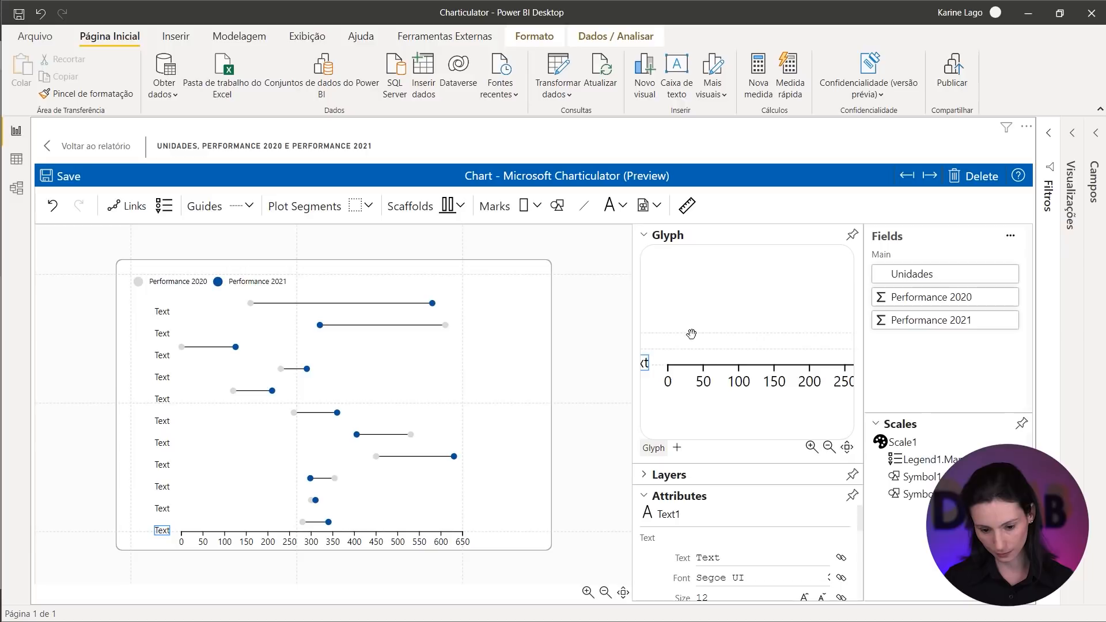
pyautogui.moveTo(688, 334); pyautogui.dragTo(710, 326)
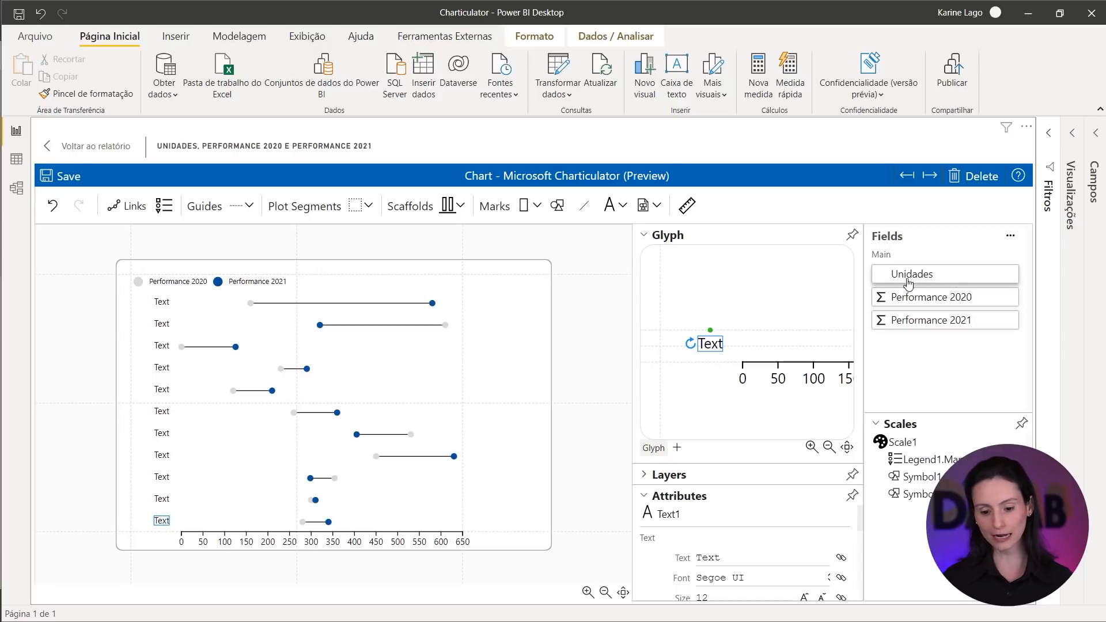
# Bind the Unidades field to the text mark and set its horizontal anchor to right.
pyautogui.moveTo(920, 278); pyautogui.dragTo(717, 349)
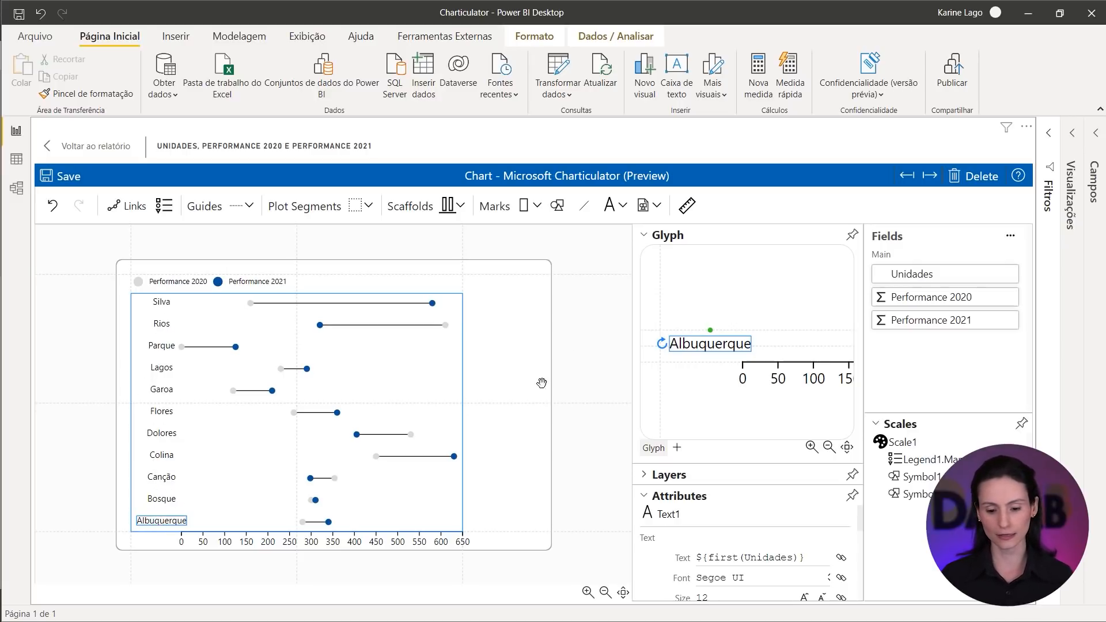
pyautogui.click(660, 237)
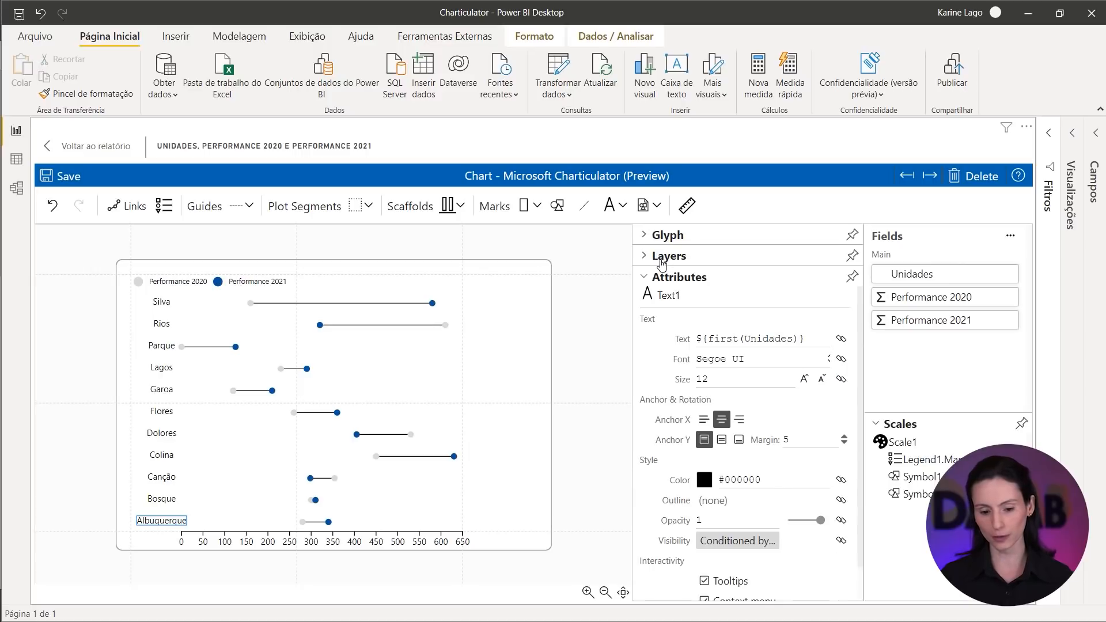
pyautogui.click(662, 259)
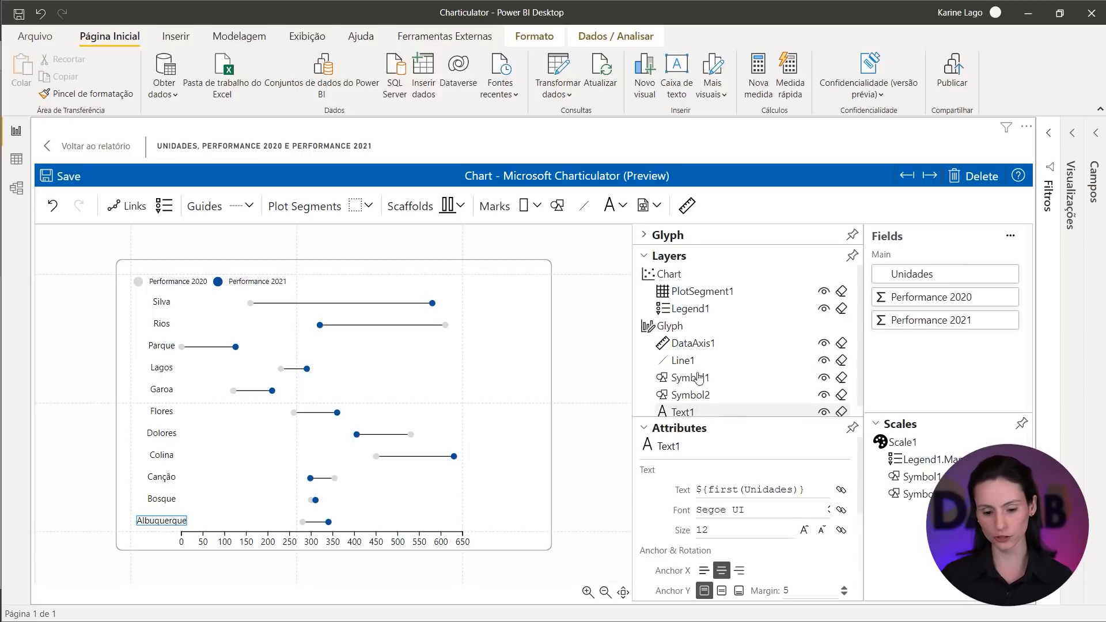
pyautogui.scroll(-2, 684, 509)
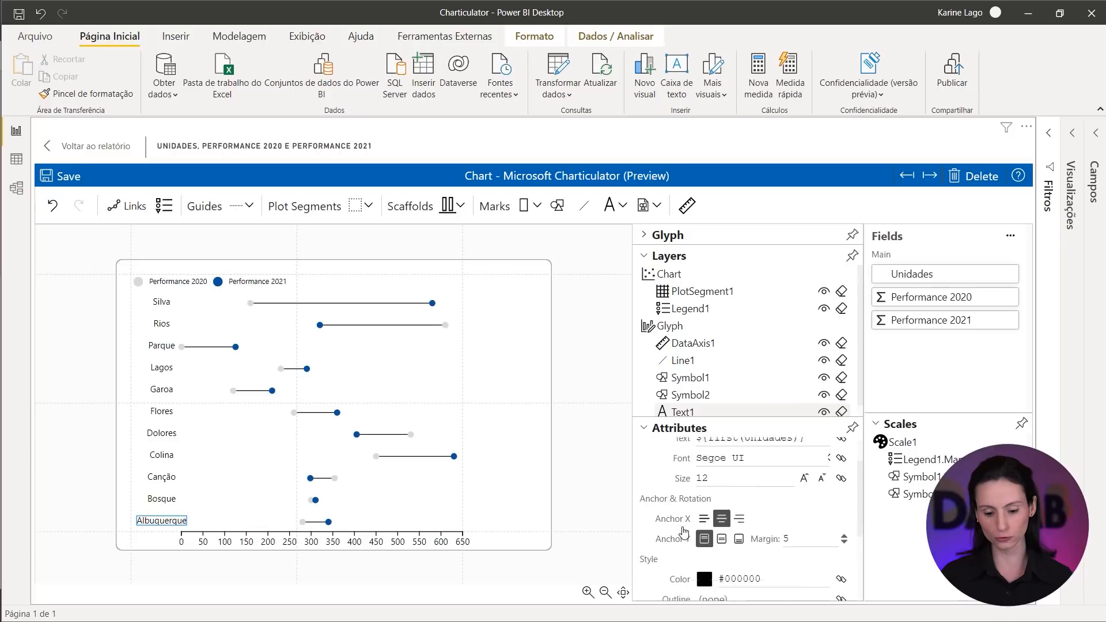
pyautogui.click(740, 499)
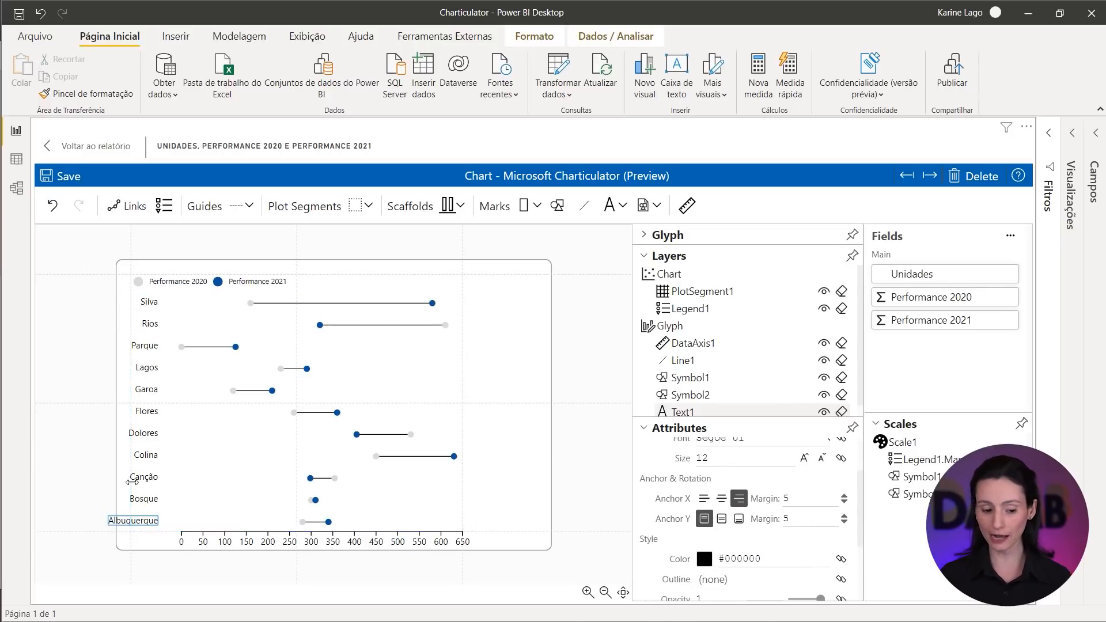
# Narrow the plot segment by moving its left edge inward, so the unit labels fit within the chart frame.
pyautogui.click(149, 493)
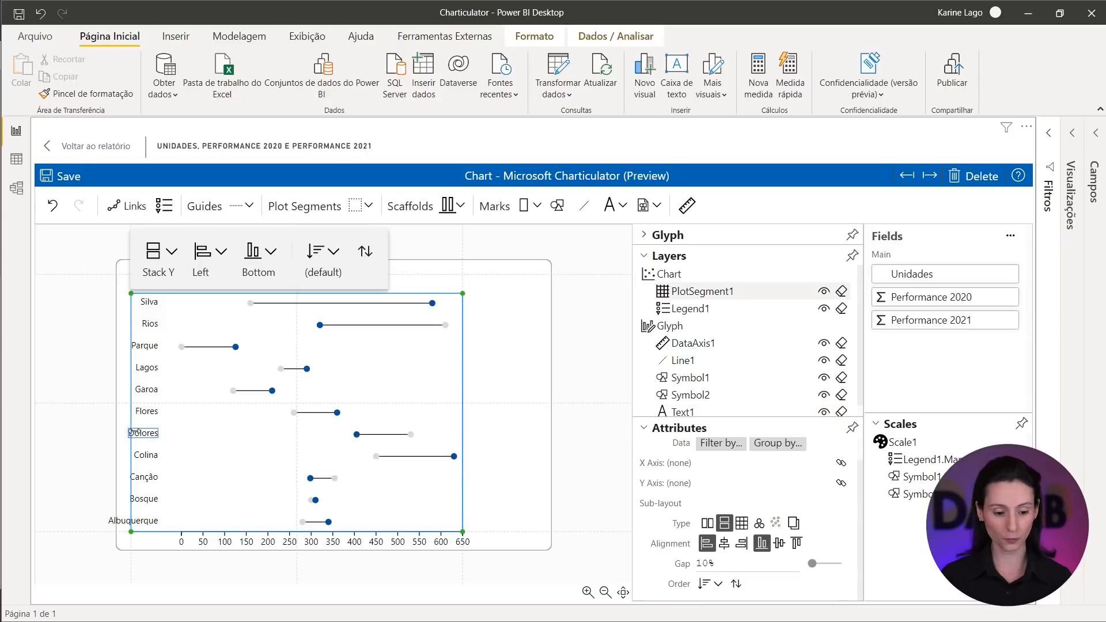
pyautogui.moveTo(132, 432); pyautogui.dragTo(165, 433)
pyautogui.click(473, 456)
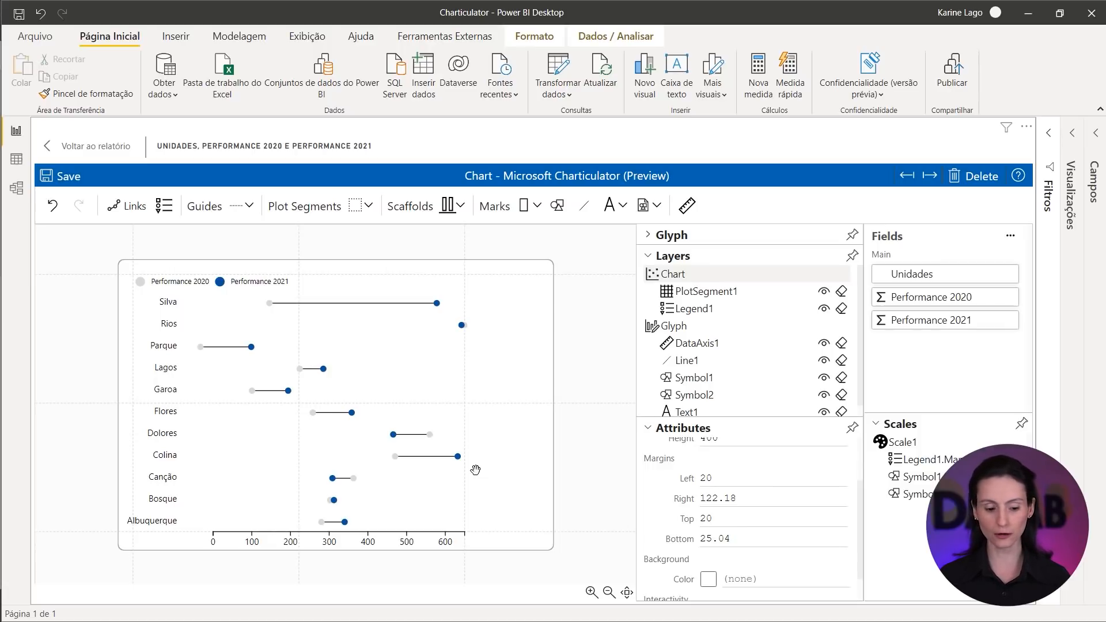
# Extend the glyph's data axis so its zero end meets the glyph's left edge, and undo the last change to the text mark.
pyautogui.click(198, 354)
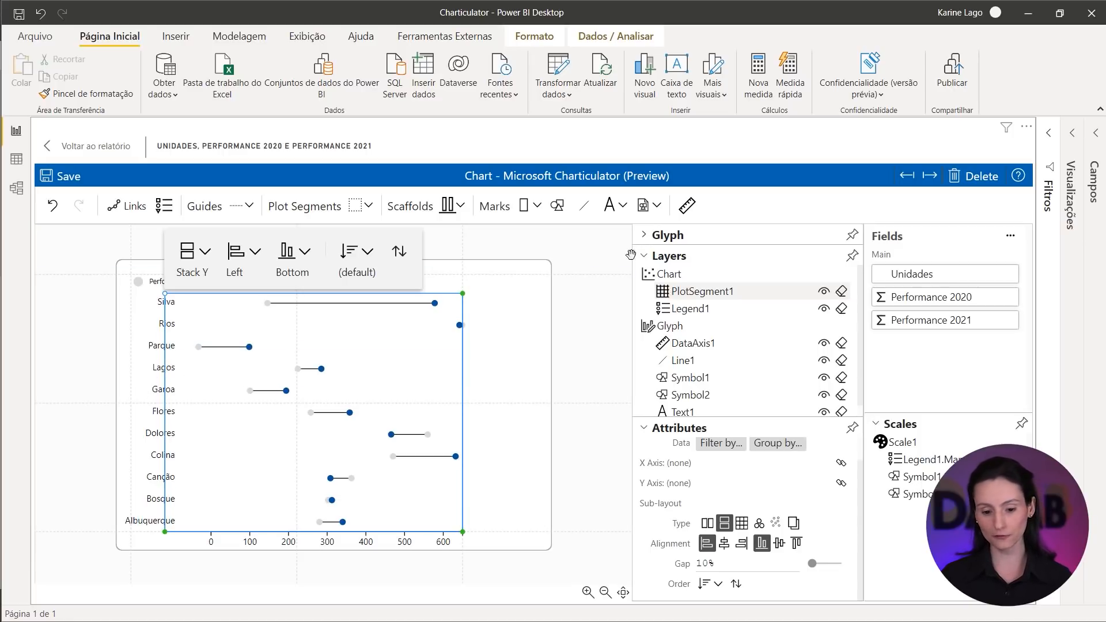
pyautogui.click(668, 236)
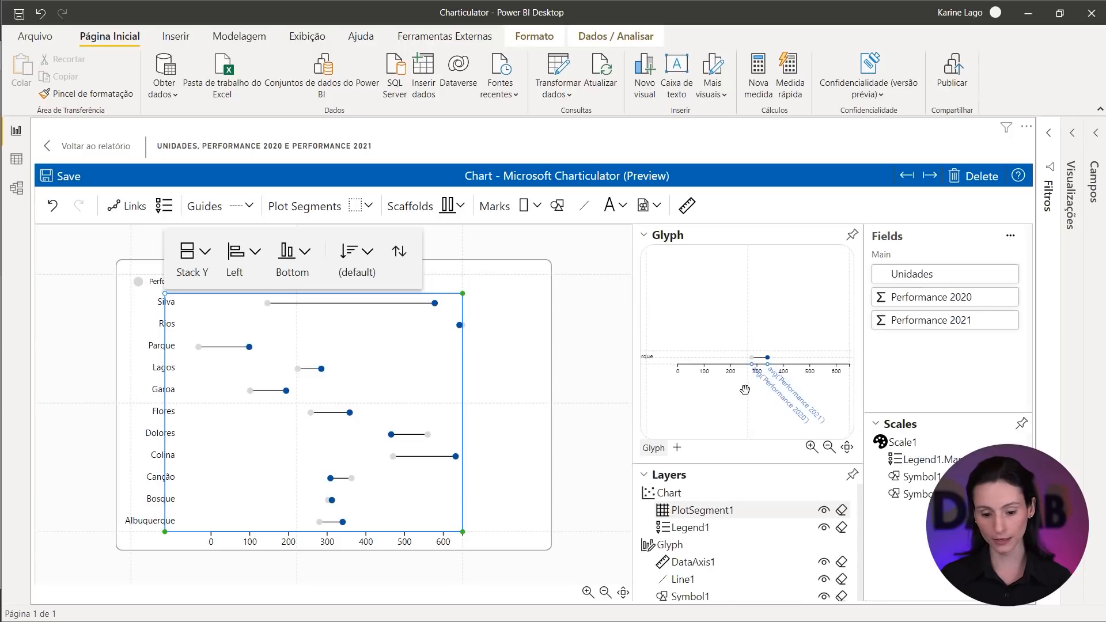
pyautogui.scroll(2, 727, 377)
pyautogui.click(729, 359)
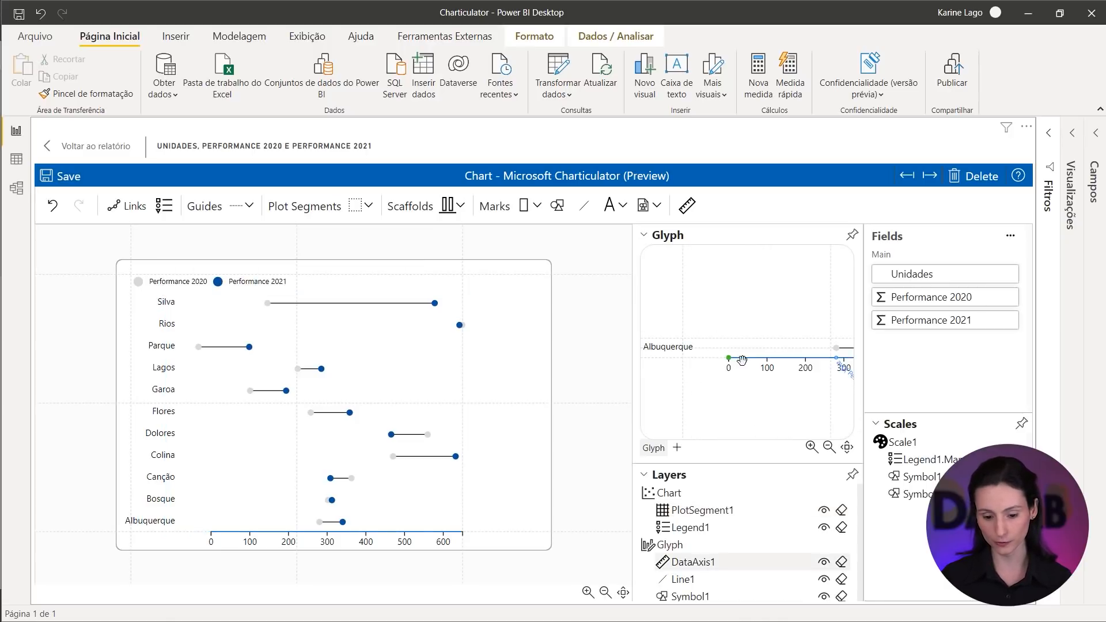
pyautogui.moveTo(728, 357)
pyautogui.mouseDown()
pyautogui.moveTo(683, 359)
pyautogui.moveTo(726, 353)
pyautogui.mouseUp()
pyautogui.click(741, 351)
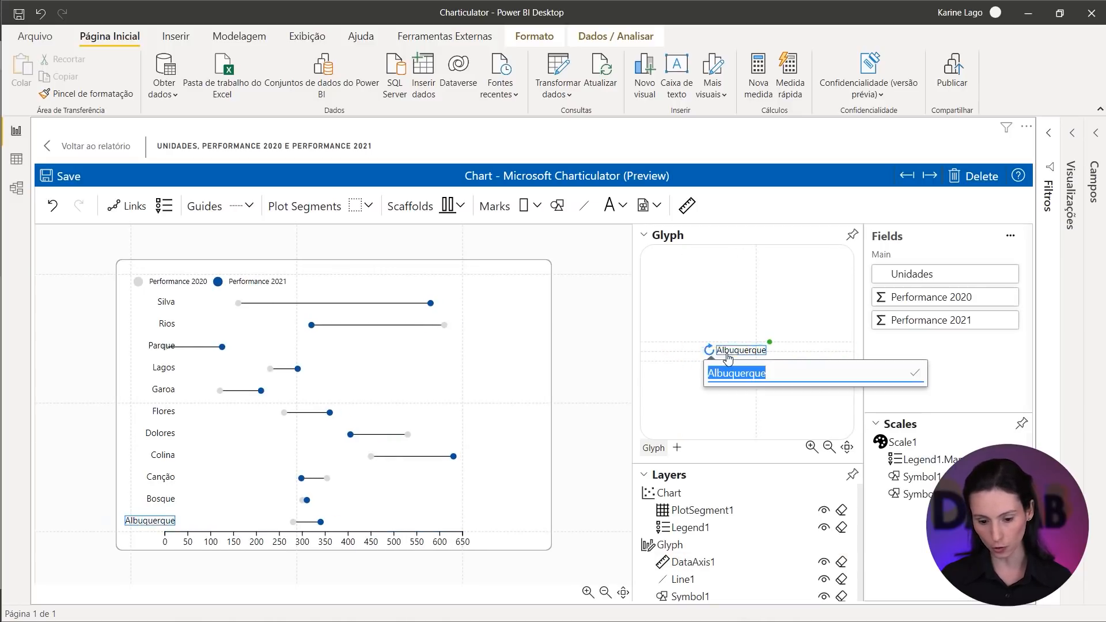
pyautogui.hotkey('ctrl', 'z')
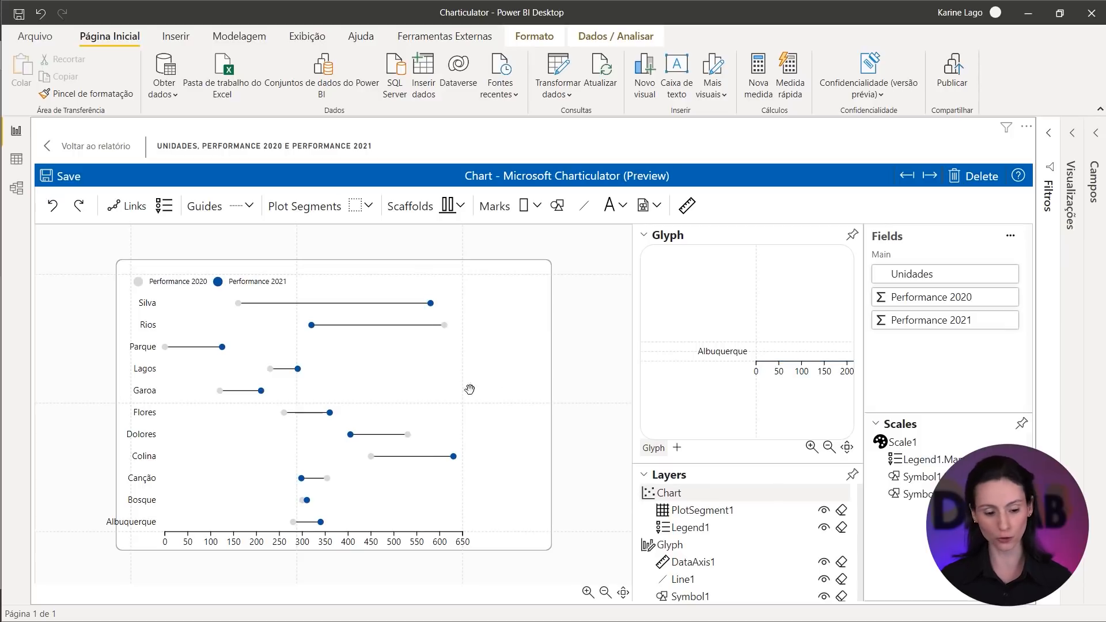
# Move the plot segment's left edge further inward to leave room for the unit labels beside it.
pyautogui.click(222, 446)
pyautogui.moveTo(166, 418); pyautogui.dragTo(199, 421)
pyautogui.click(698, 385)
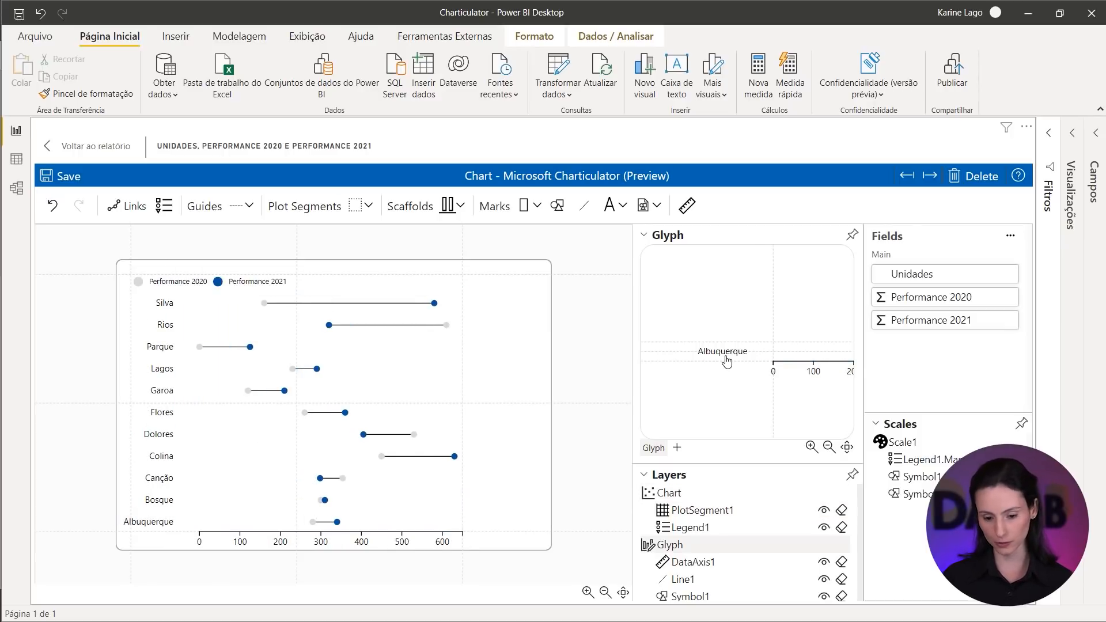
# Shift the text mark slightly closer to the data axis in the glyph.
pyautogui.click(726, 355)
pyautogui.moveTo(727, 355); pyautogui.dragTo(738, 362)
pyautogui.click(737, 360)
pyautogui.click(724, 327)
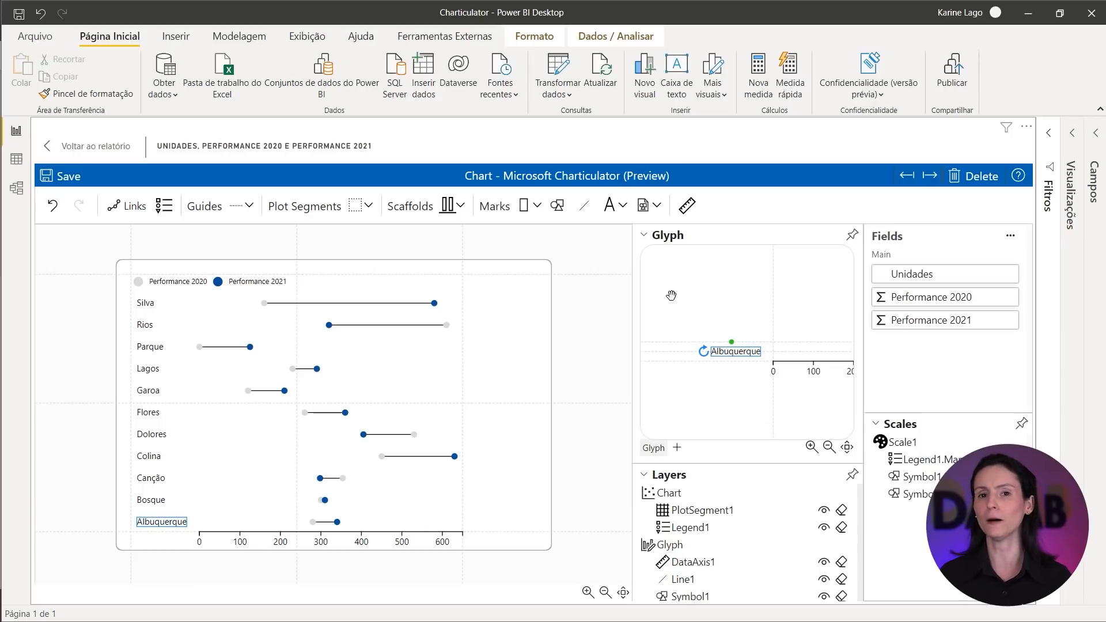
# Set the text mark's color to gray #969696 and its horizontal anchor to right.
pyautogui.click(671, 236)
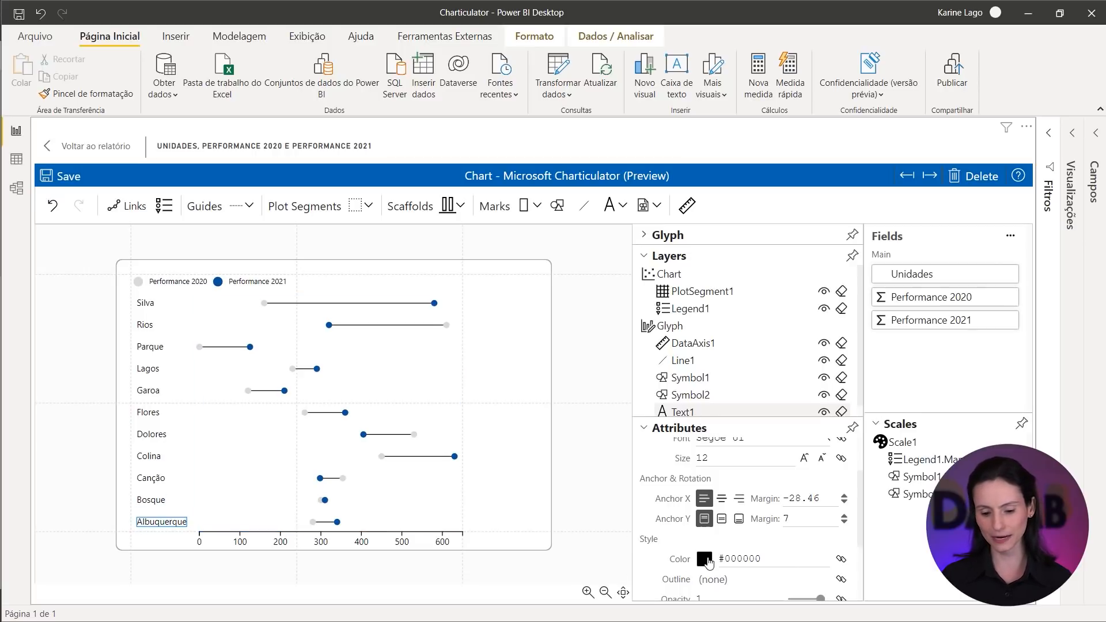
pyautogui.click(704, 559)
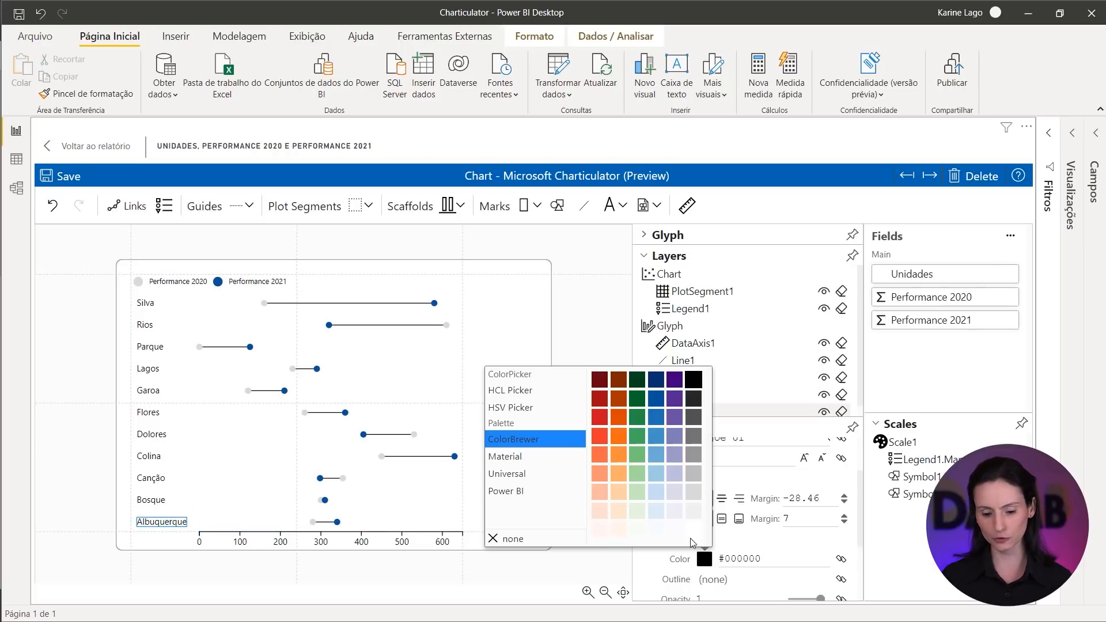
pyautogui.click(693, 491)
pyautogui.click(693, 455)
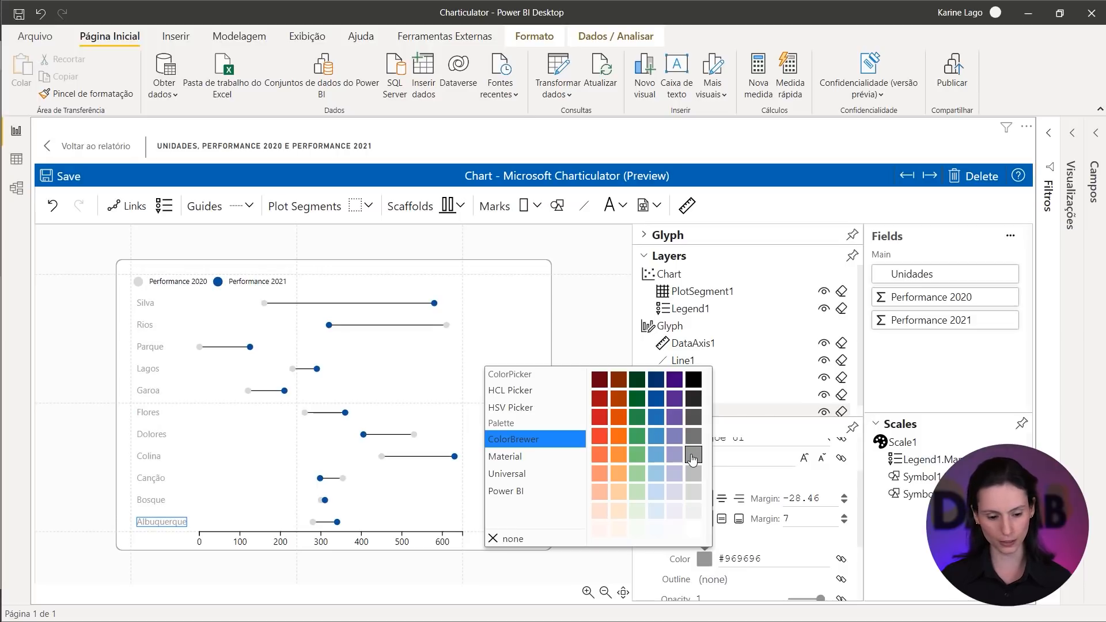
pyautogui.click(740, 508)
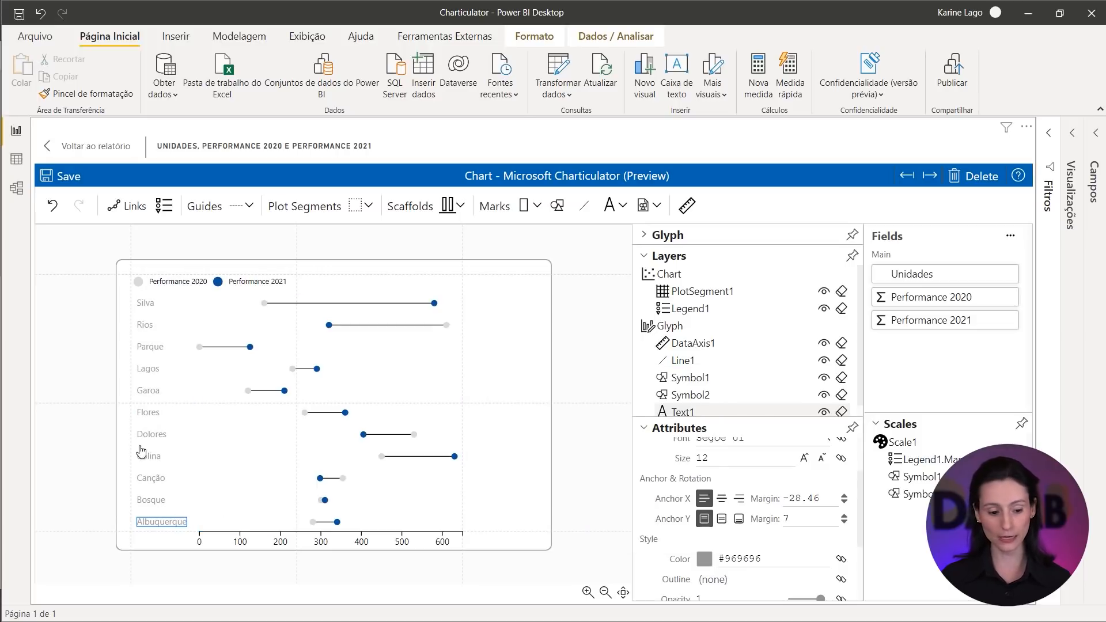
pyautogui.click(739, 499)
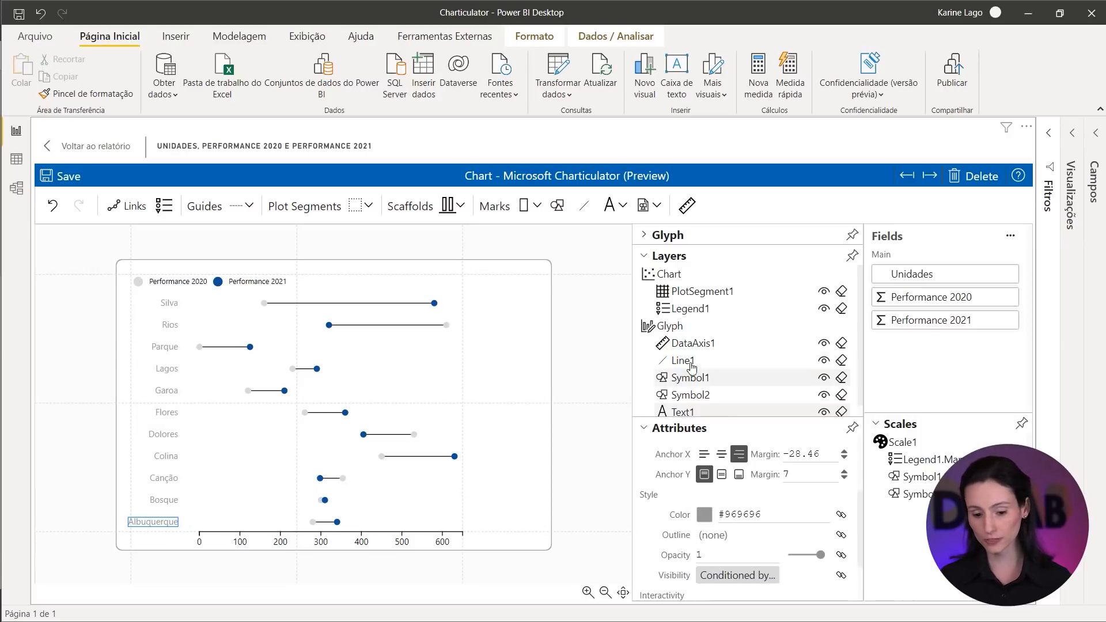
# Set both the line color and the tick color of the data axis to gray #969696.
pyautogui.click(703, 344)
pyautogui.scroll(2, 792, 507)
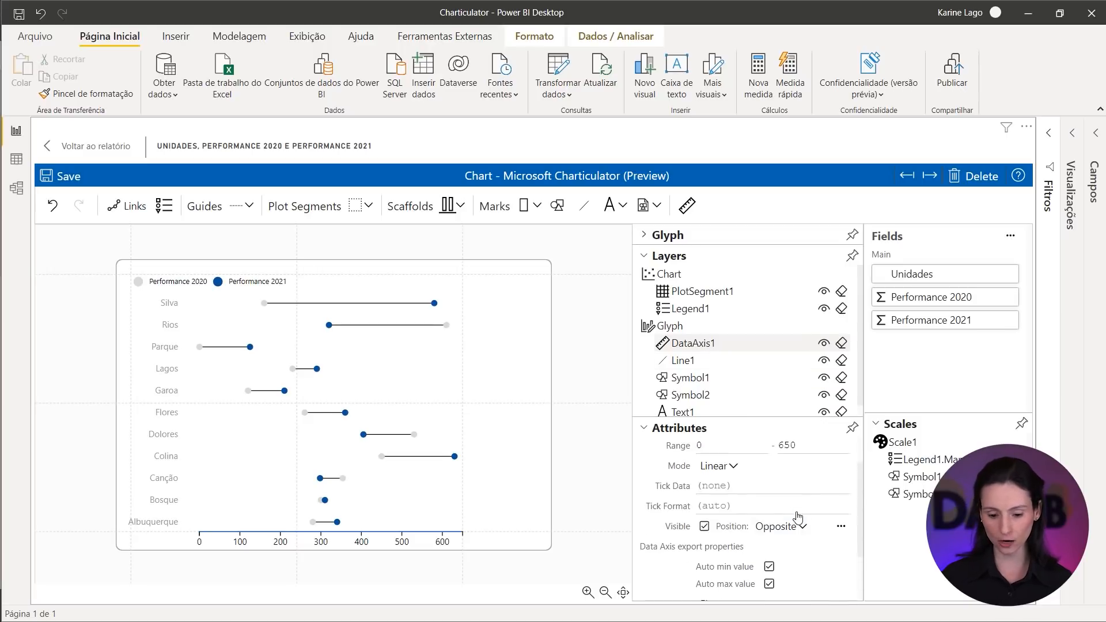
pyautogui.click(842, 527)
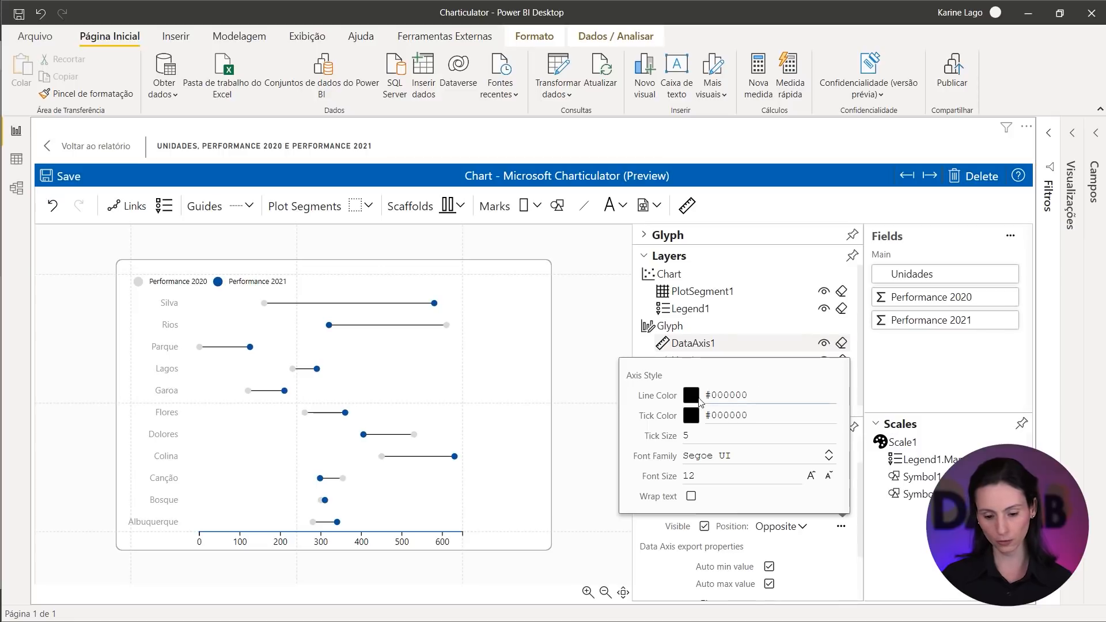
pyautogui.click(691, 395)
pyautogui.click(681, 291)
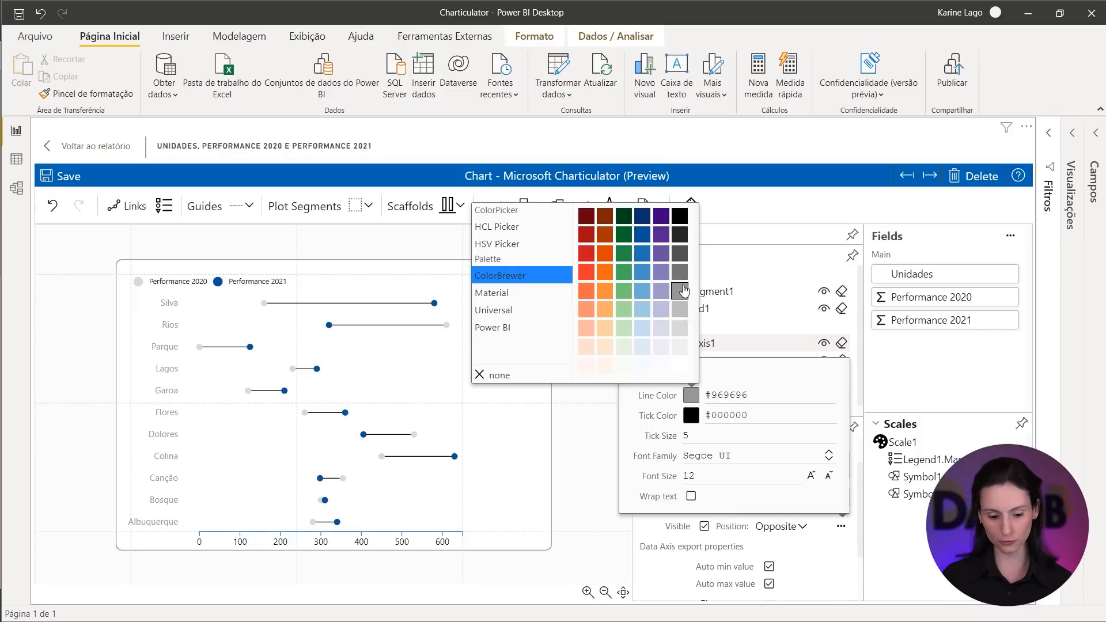
pyautogui.click(692, 410)
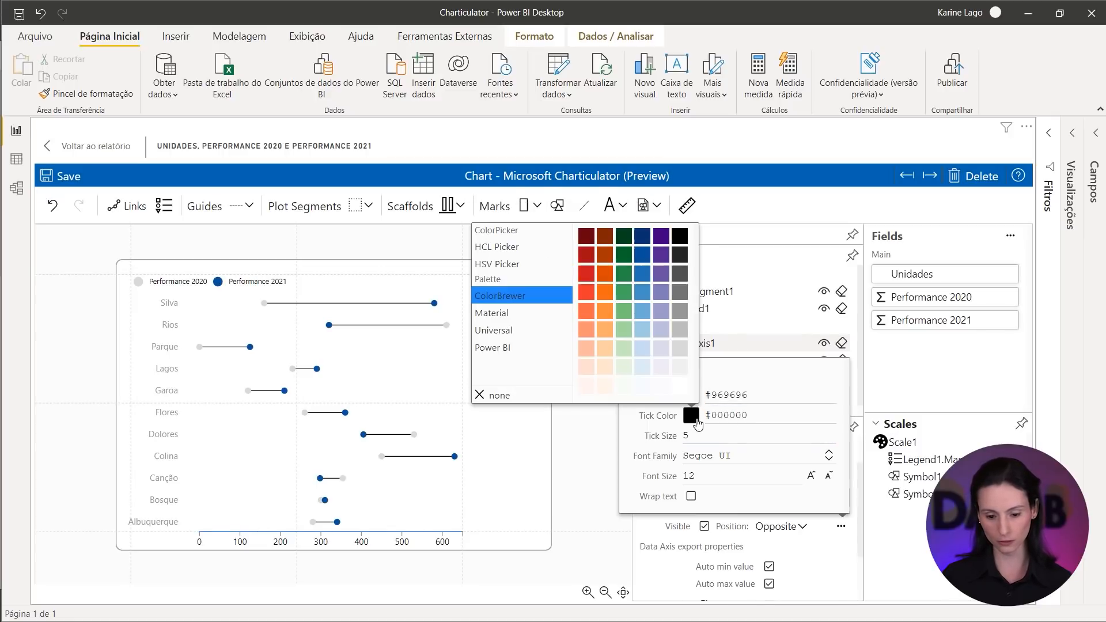
pyautogui.click(679, 317)
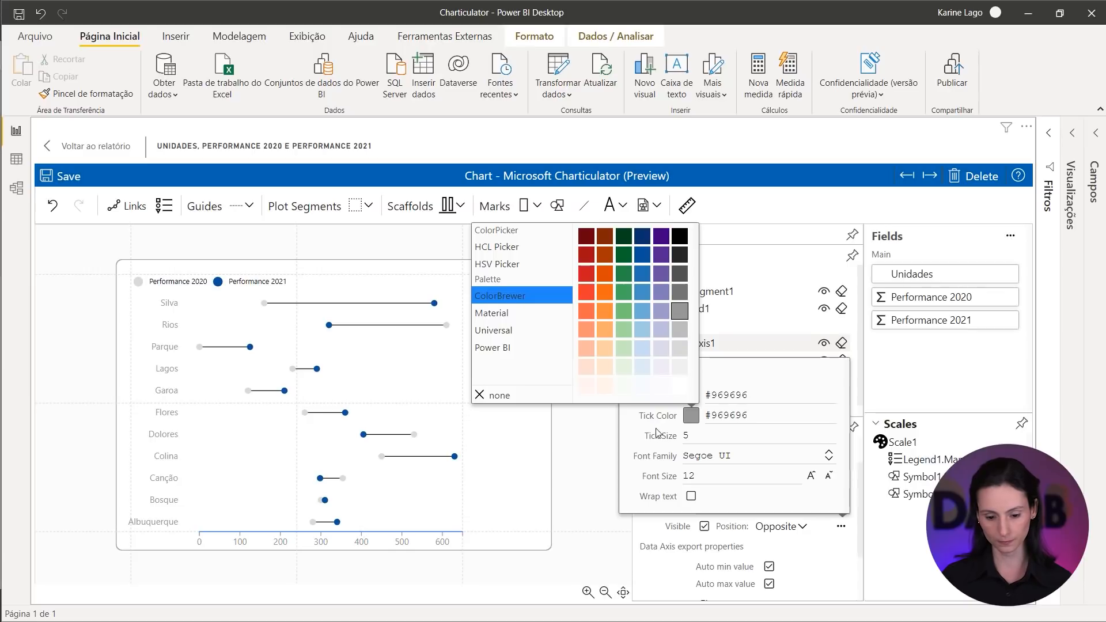
pyautogui.click(574, 498)
pyautogui.click(570, 550)
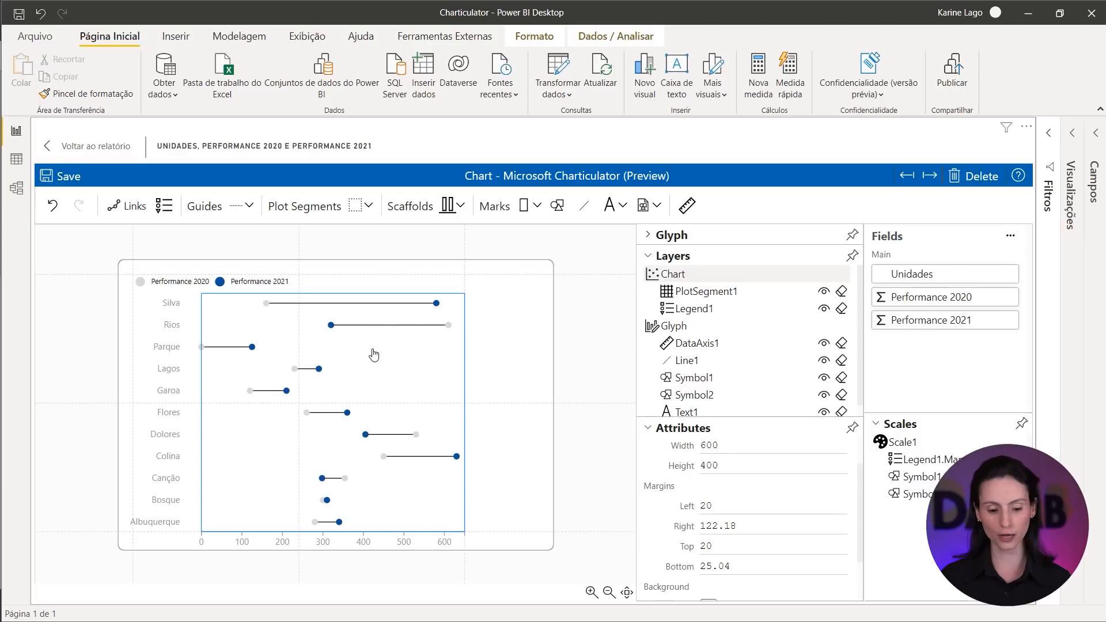
# Set the size of both circle symbols, Symbol1 and Symbol2, to 110.
pyautogui.click(334, 329)
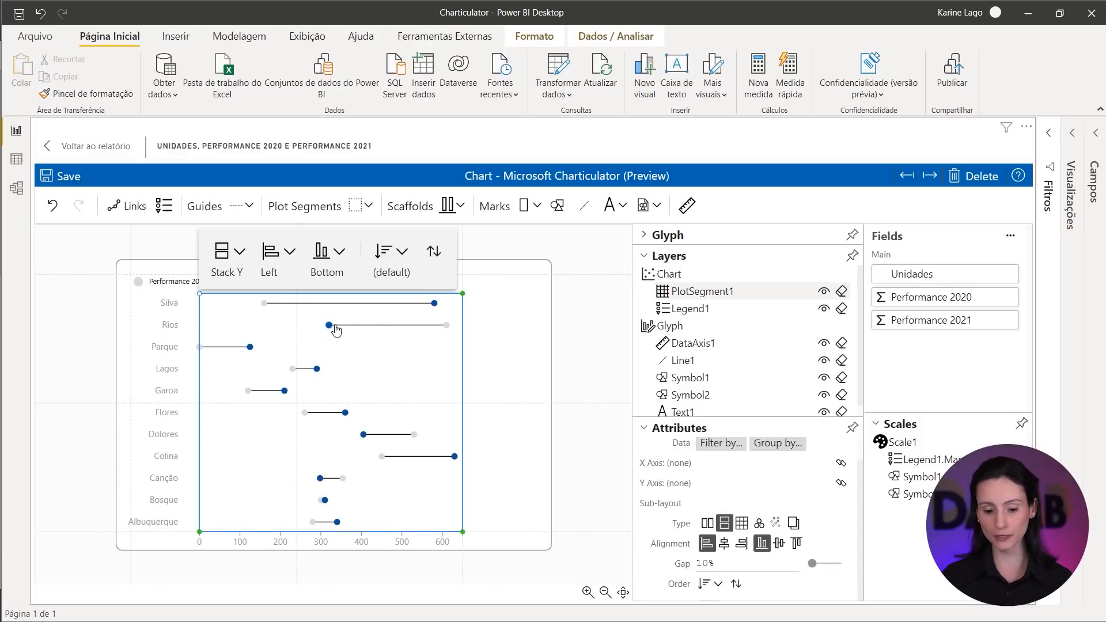
pyautogui.click(721, 382)
pyautogui.scroll(1, 740, 492)
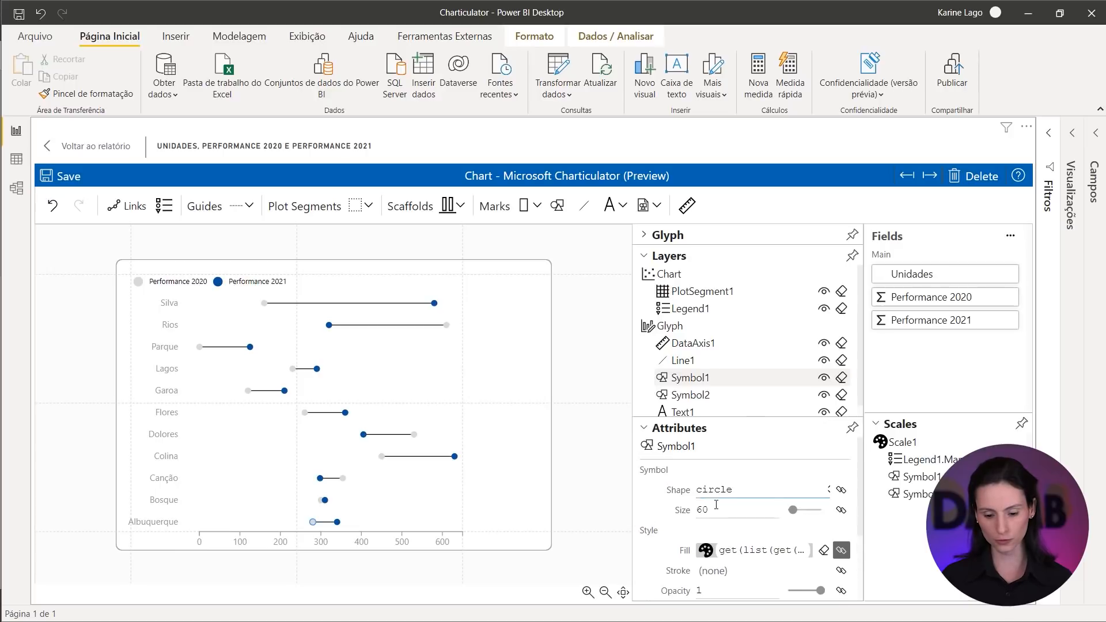
pyautogui.click(705, 509)
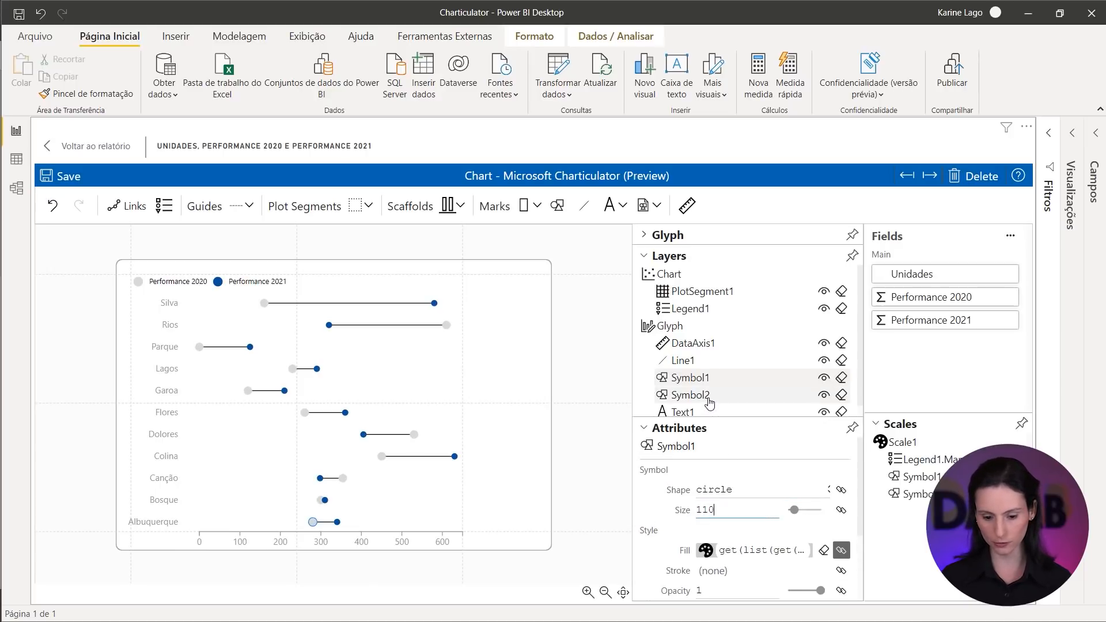
pyautogui.click(737, 395)
pyautogui.doubleClick(707, 509)
pyautogui.write('1')
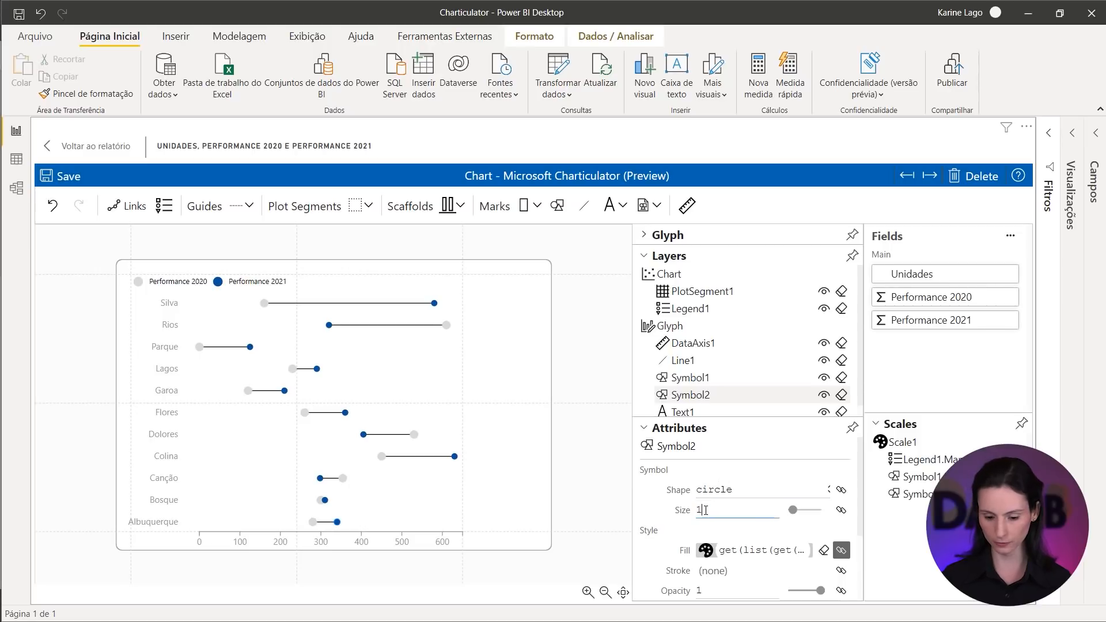
pyautogui.write('10')
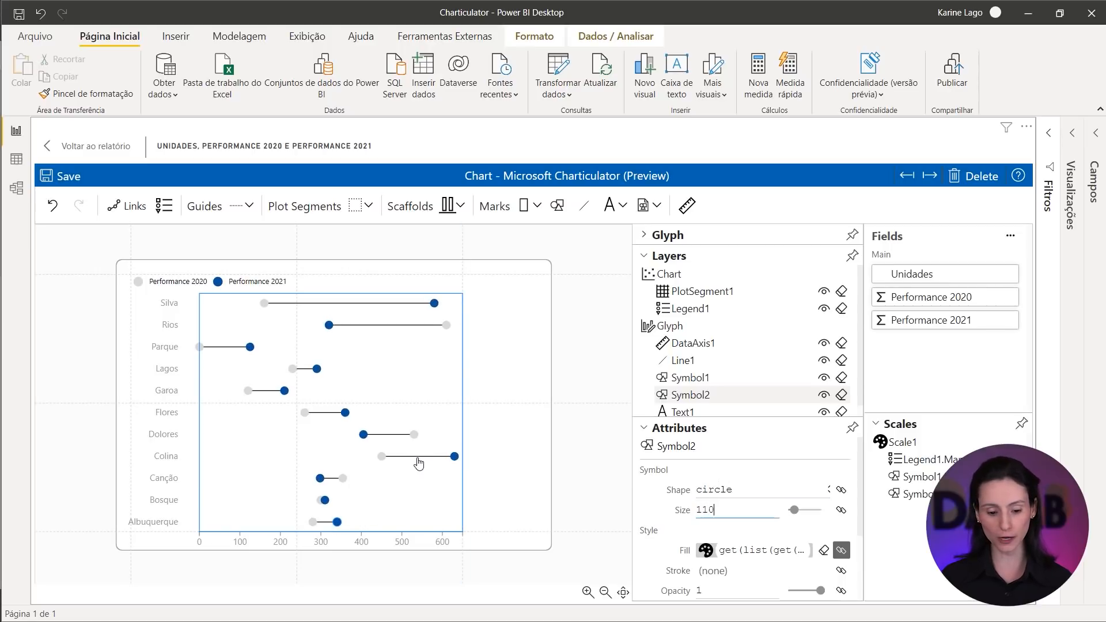
# Set the stroke color of the dumbbell's connecting line to blue #2171b5.
pyautogui.click(683, 361)
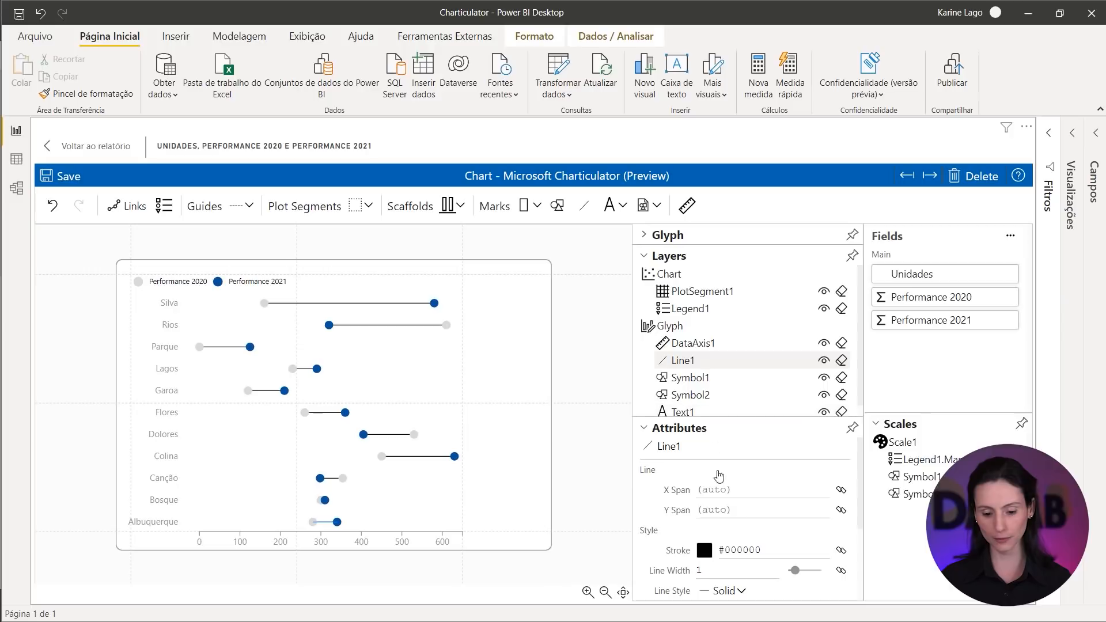
pyautogui.click(705, 551)
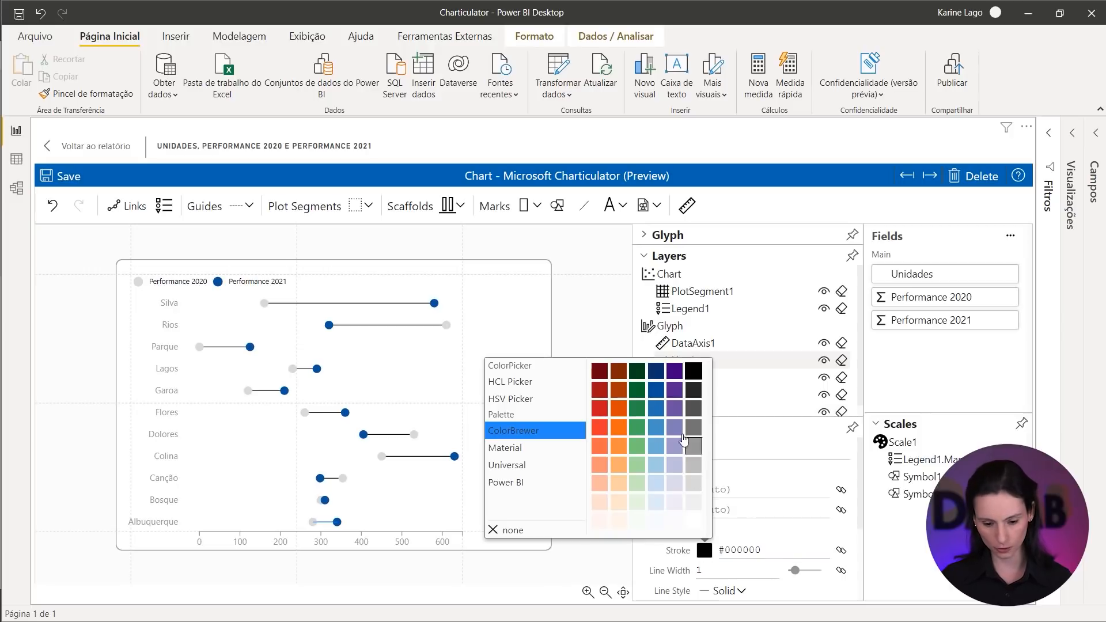
pyautogui.click(657, 410)
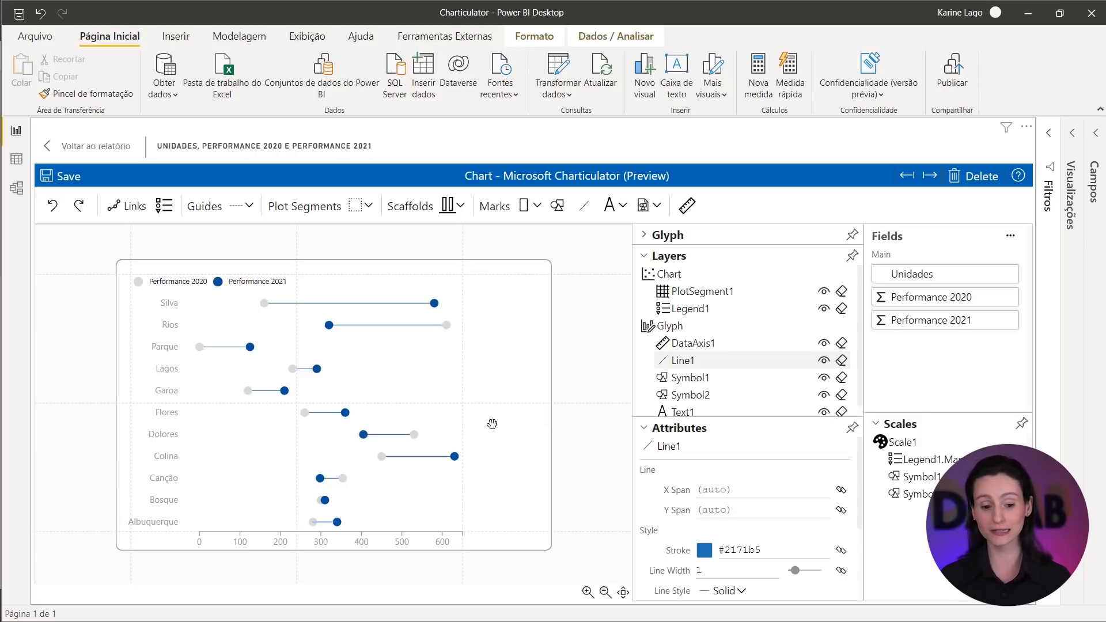
# Order the plot segment's units by Performance 2021 and save the chart.
pyautogui.click(282, 328)
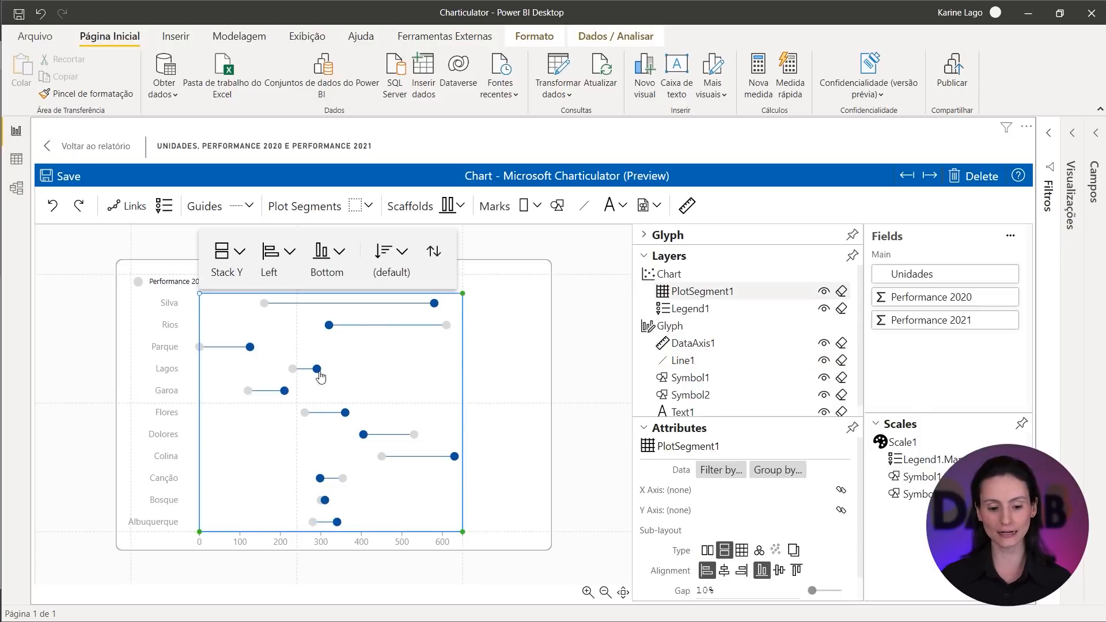
pyautogui.click(405, 273)
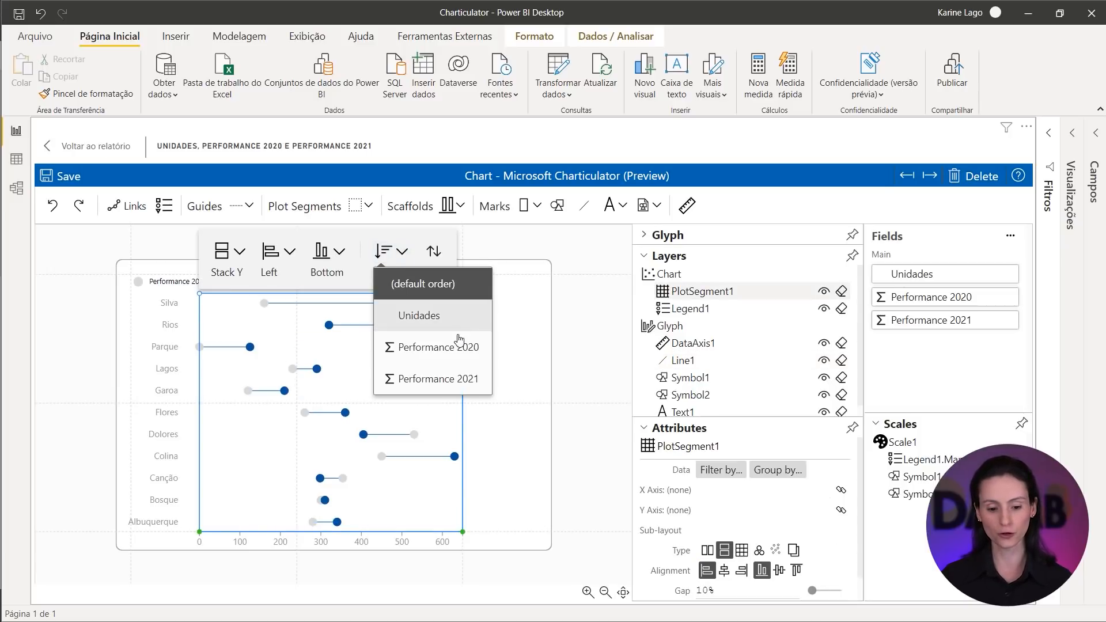
pyautogui.click(450, 384)
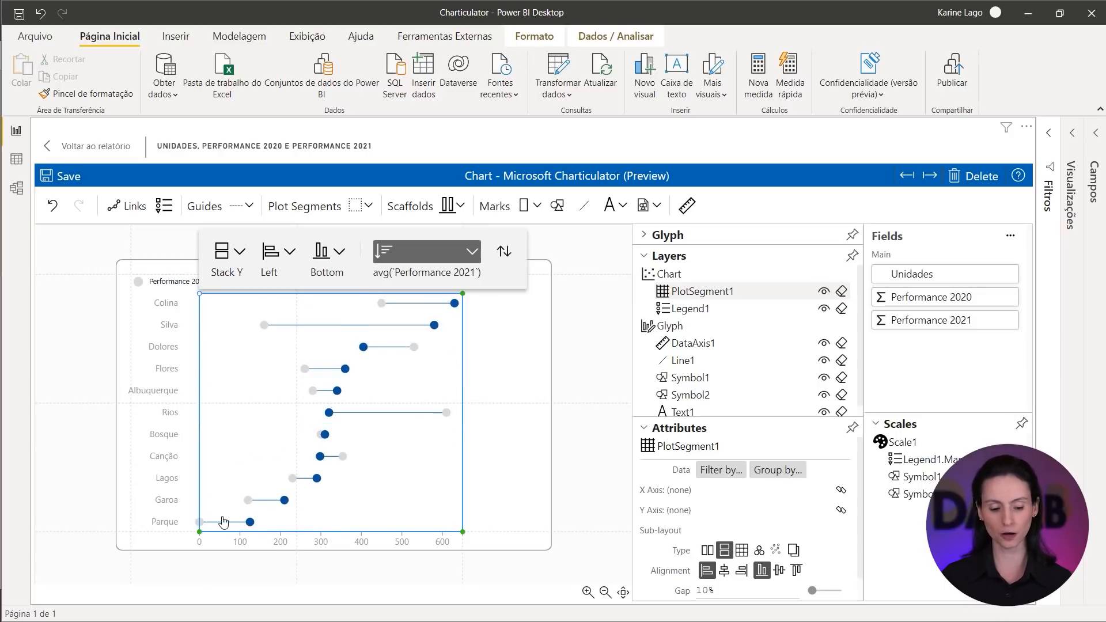
pyautogui.click(477, 388)
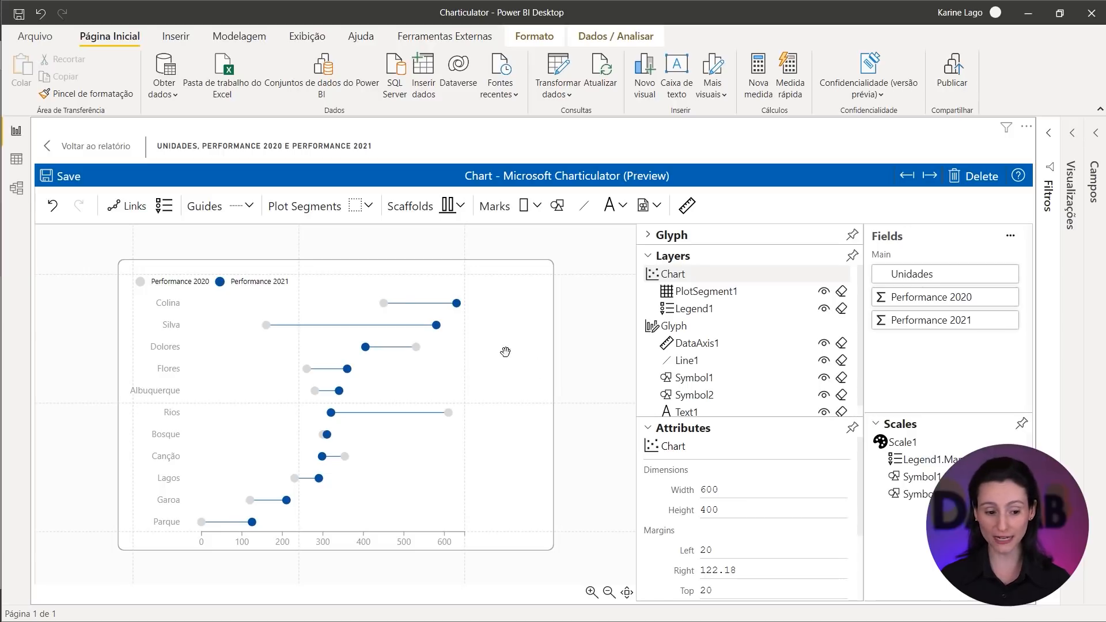
pyautogui.click(61, 176)
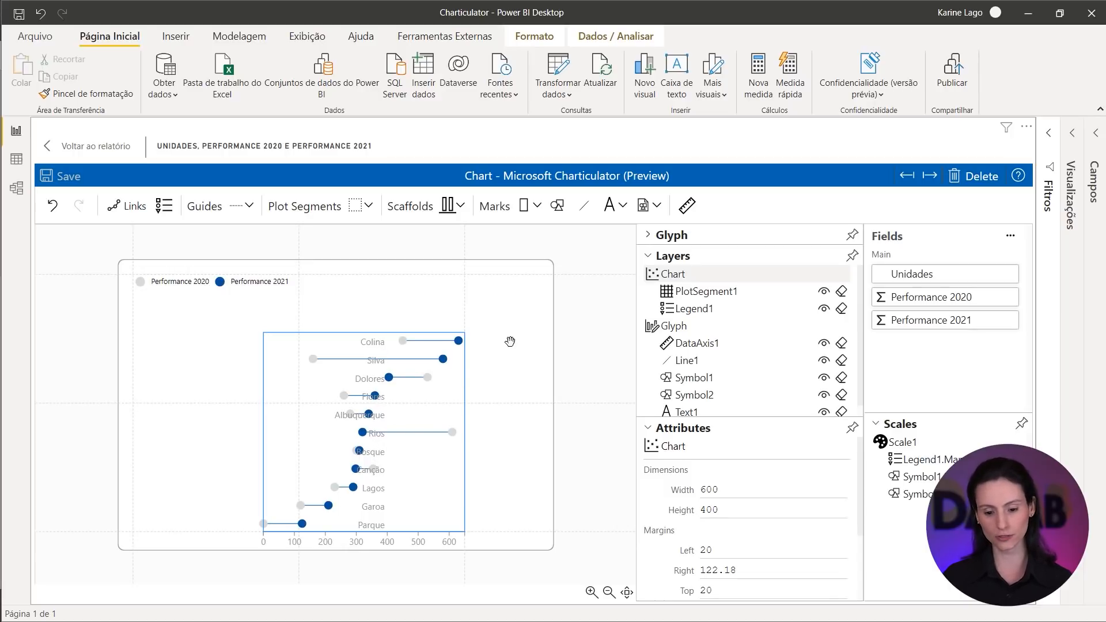
# Move the unit name text in the glyph left of both circles, so the labels sit clear of the chart's data axis.
pyautogui.click(665, 236)
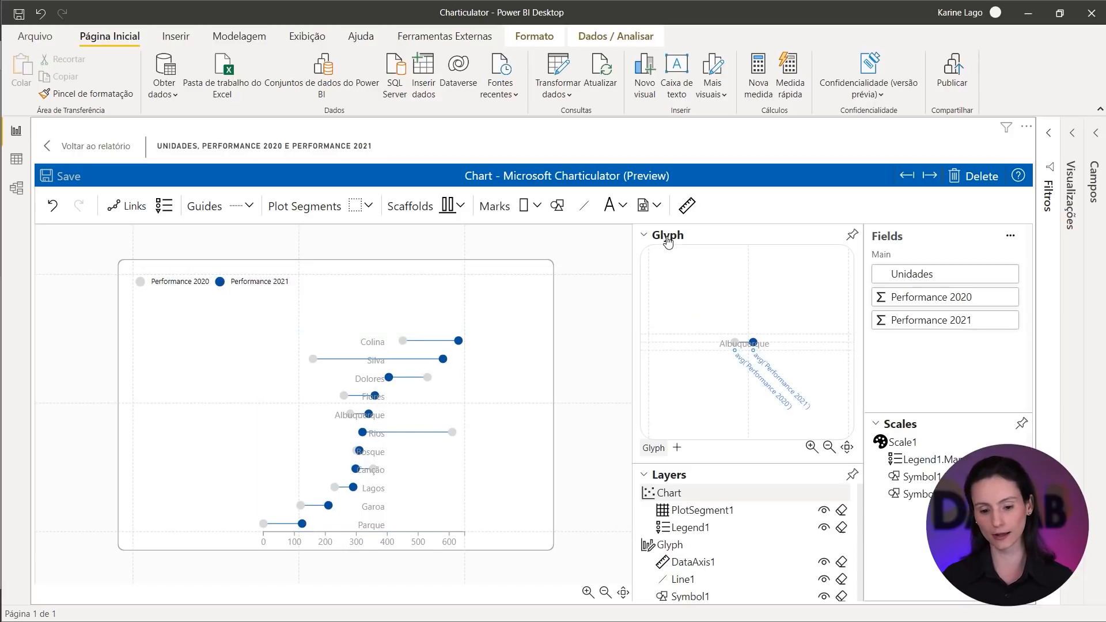
pyautogui.scroll(2, 734, 348)
pyautogui.click(734, 347)
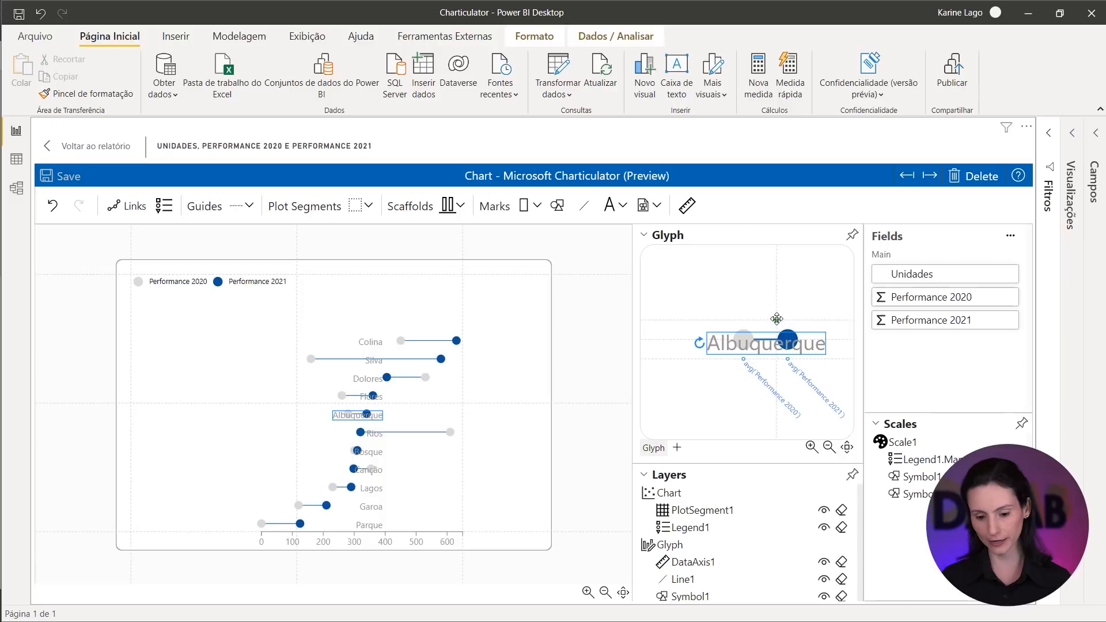
pyautogui.doubleClick(777, 344)
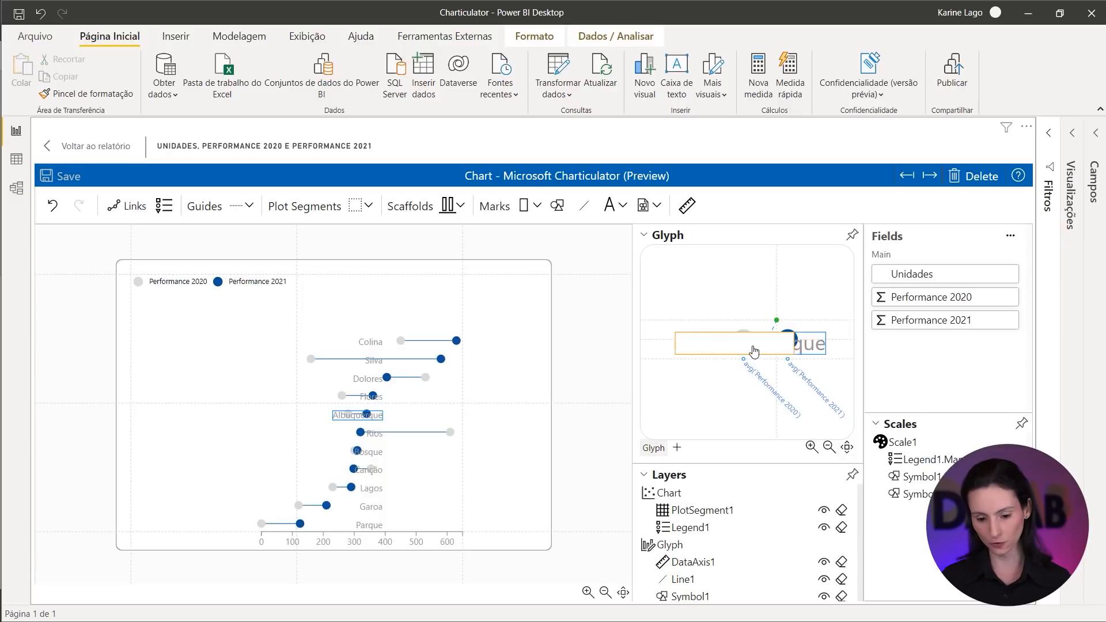
pyautogui.moveTo(753, 350); pyautogui.dragTo(668, 347)
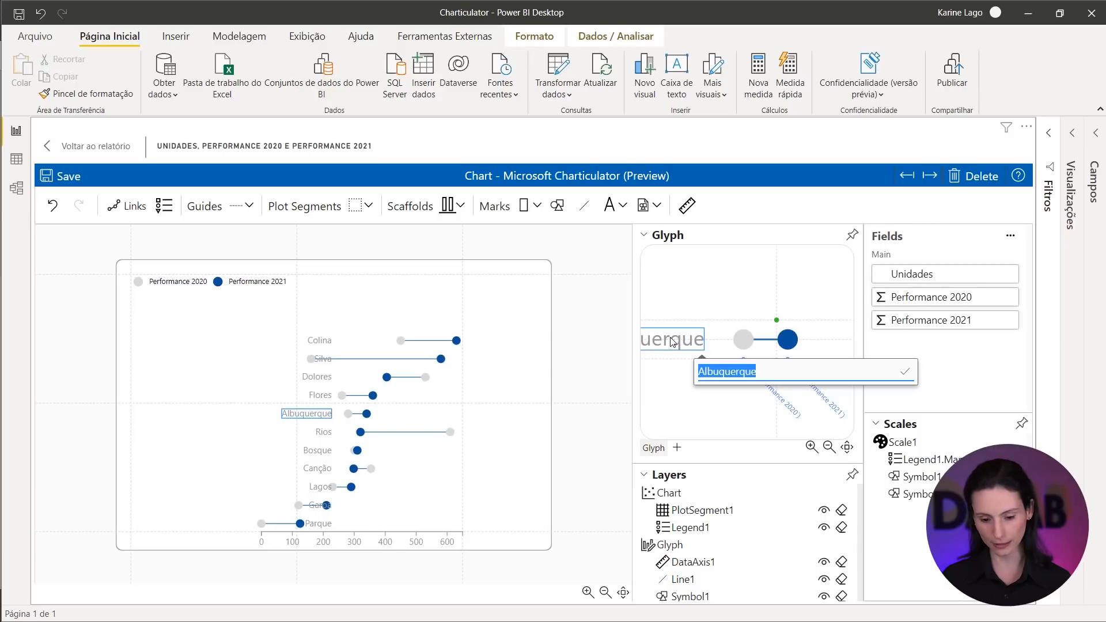
pyautogui.click(683, 396)
pyautogui.scroll(-3, 666, 348)
pyautogui.moveTo(708, 369)
pyautogui.mouseDown()
pyautogui.moveTo(794, 347)
pyautogui.moveTo(726, 365)
pyautogui.mouseUp()
pyautogui.scroll(-2, 758, 350)
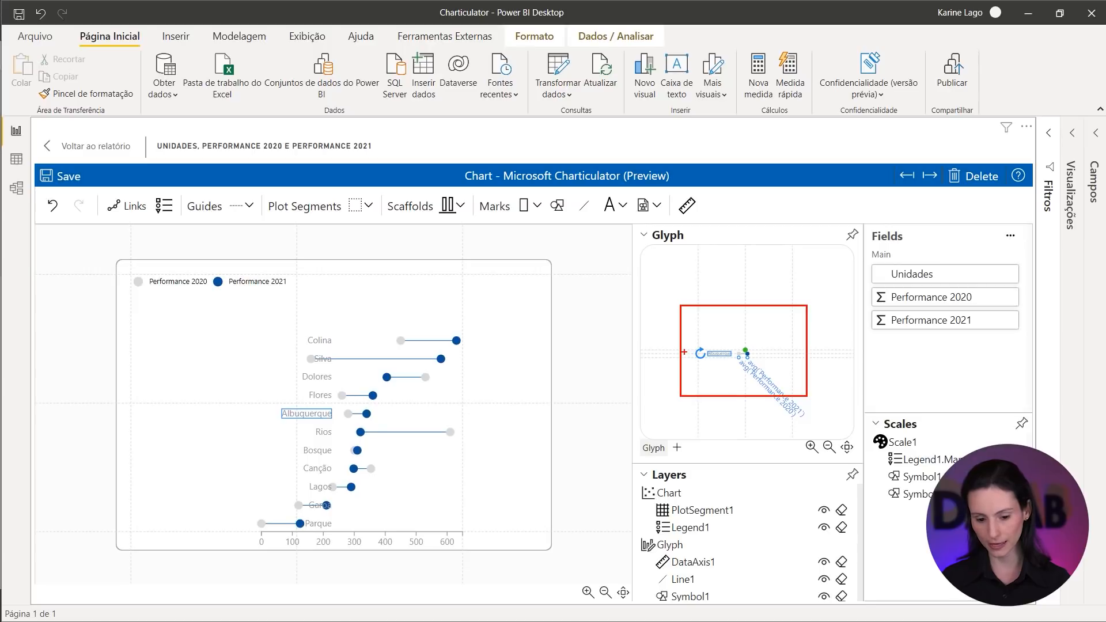
pyautogui.scroll(5, 693, 360)
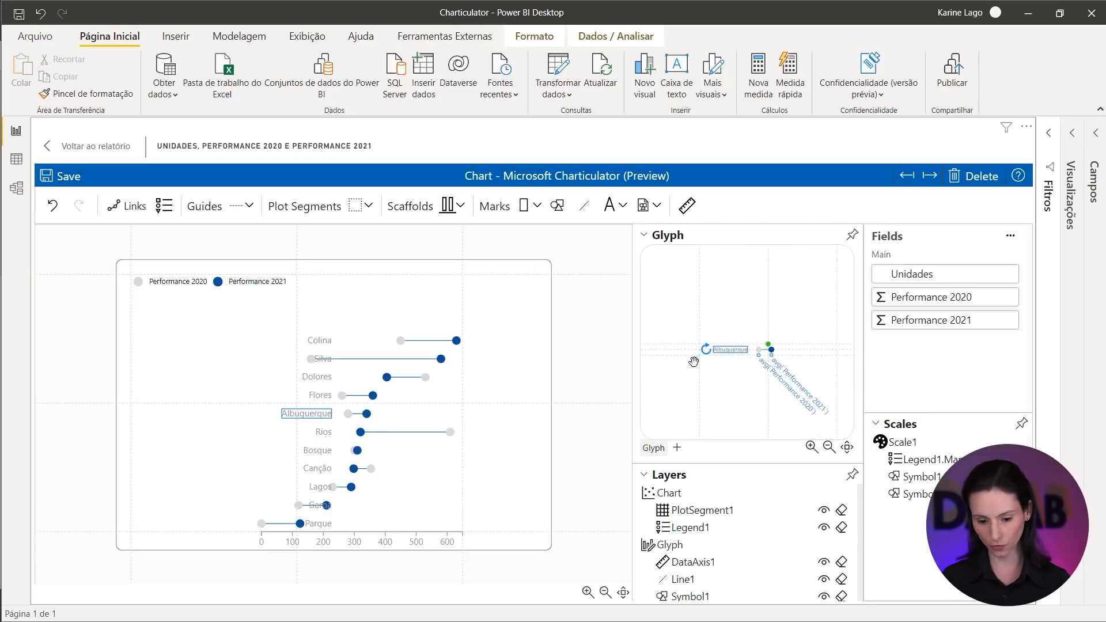
pyautogui.moveTo(743, 352); pyautogui.dragTo(662, 353)
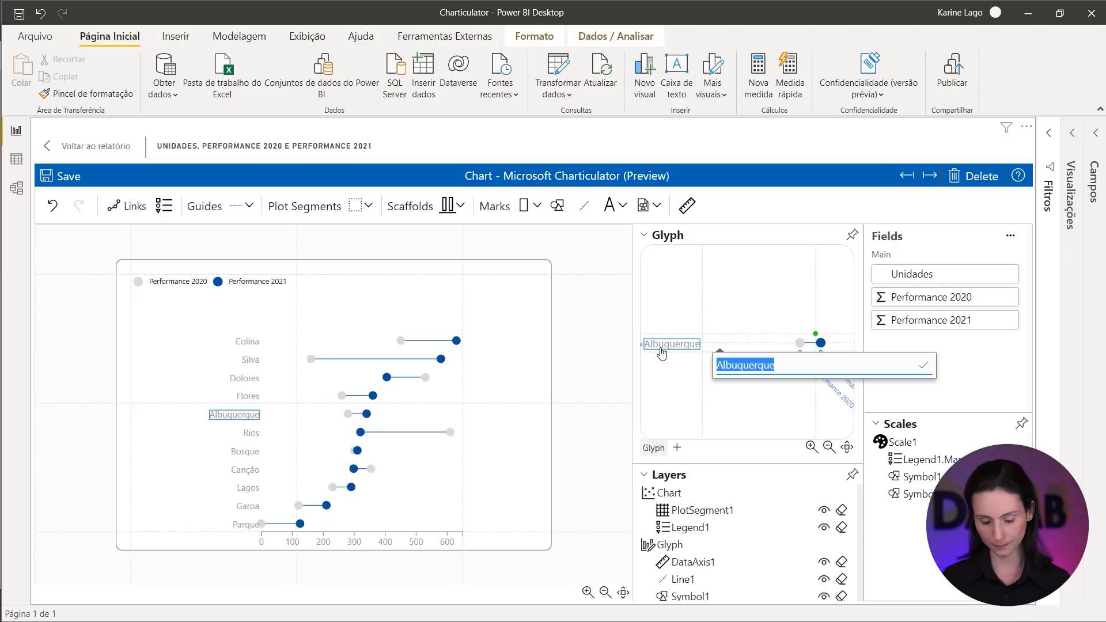
pyautogui.click(661, 353)
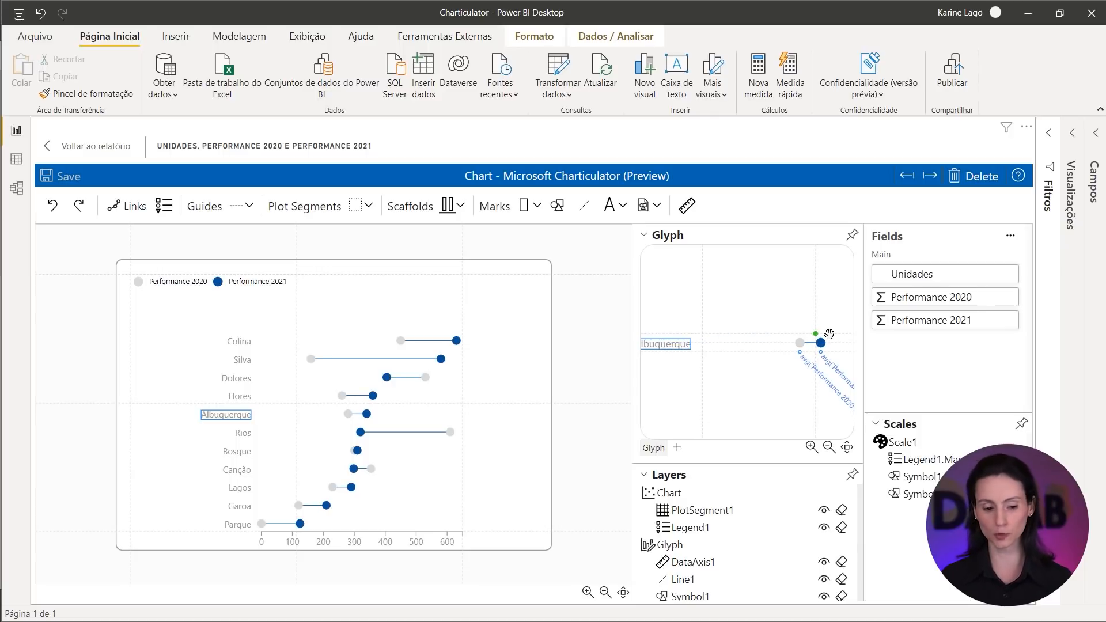
# Move the legend horizontally so that it starts at the left edge of the plot segment.
pyautogui.click(198, 288)
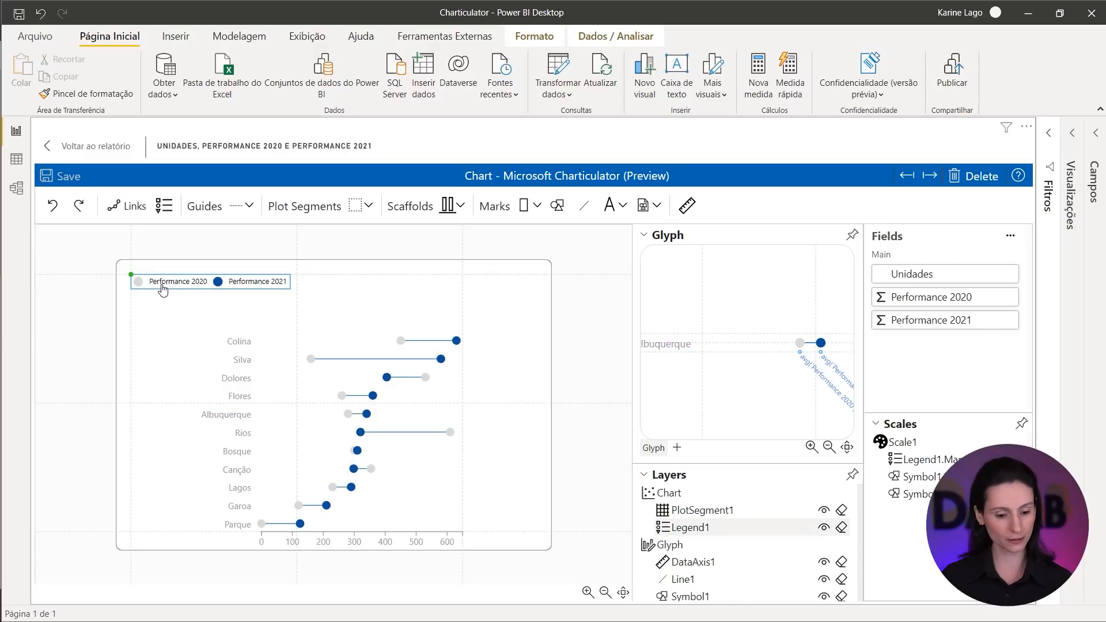
pyautogui.moveTo(131, 274); pyautogui.dragTo(261, 275)
pyautogui.click(176, 286)
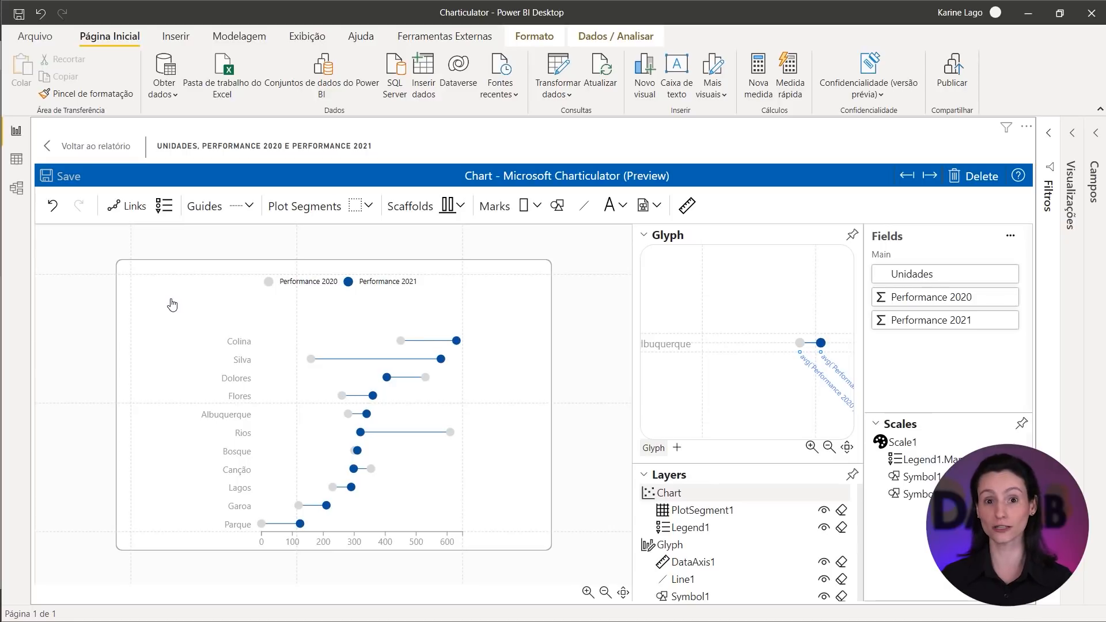
# Return to the report and shrink the dumbbell visual to a compact size in the upper-left area of the page.
pyautogui.click(90, 146)
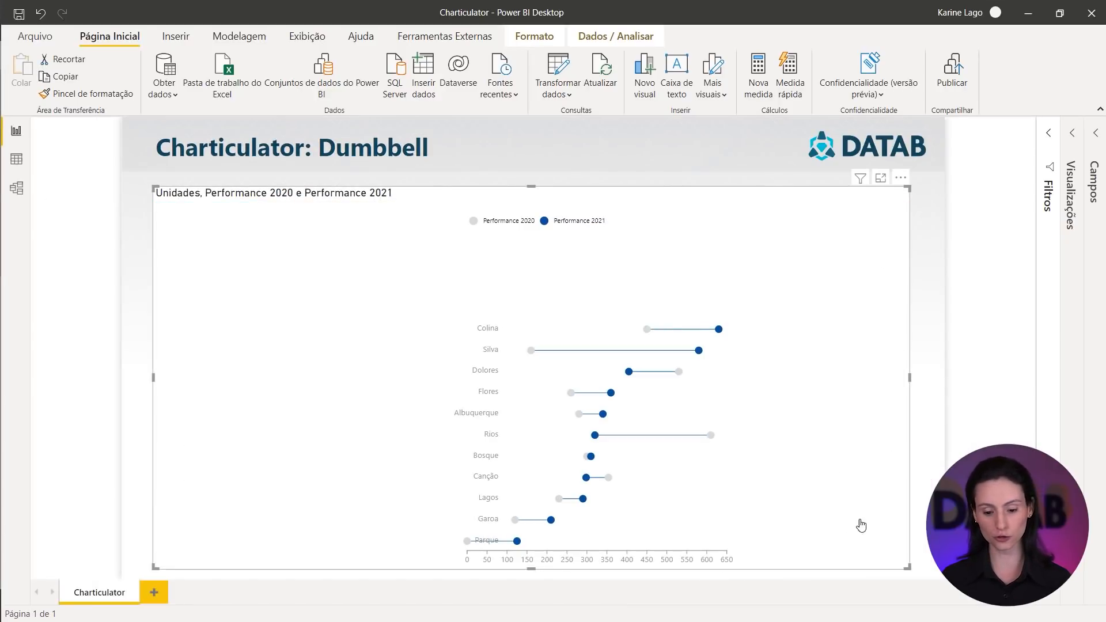
pyautogui.click(908, 576)
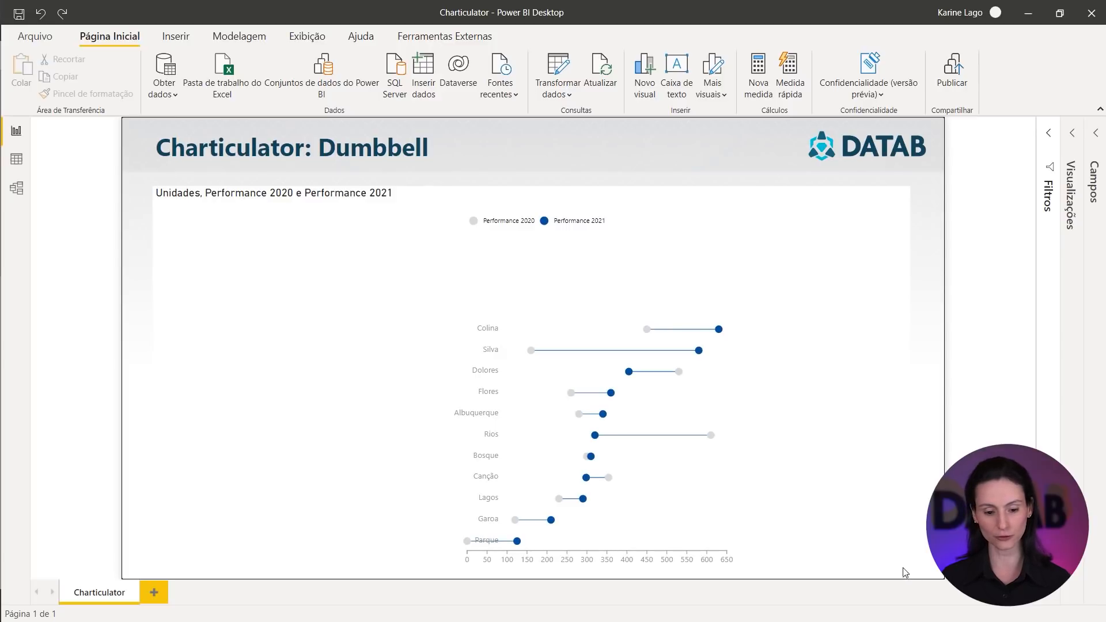
pyautogui.click(887, 553)
pyautogui.moveTo(909, 569); pyautogui.dragTo(476, 429)
pyautogui.click(574, 431)
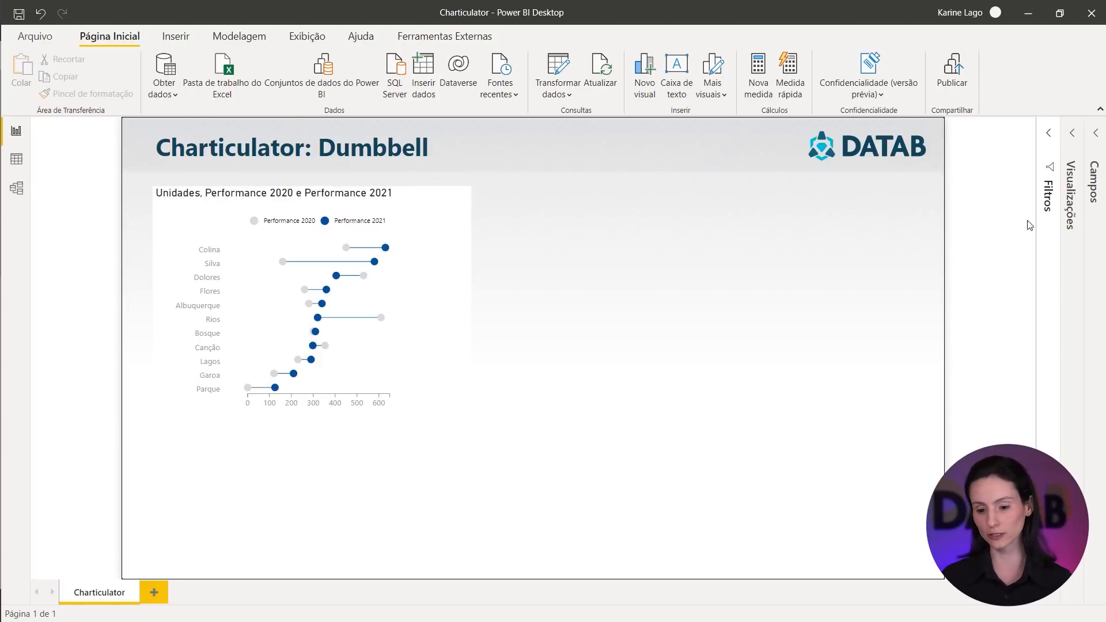
# Add a narrow slicer for the Unidades field beside the dumbbell chart, matching the chart's height.
pyautogui.click(1070, 136)
pyautogui.click(1094, 134)
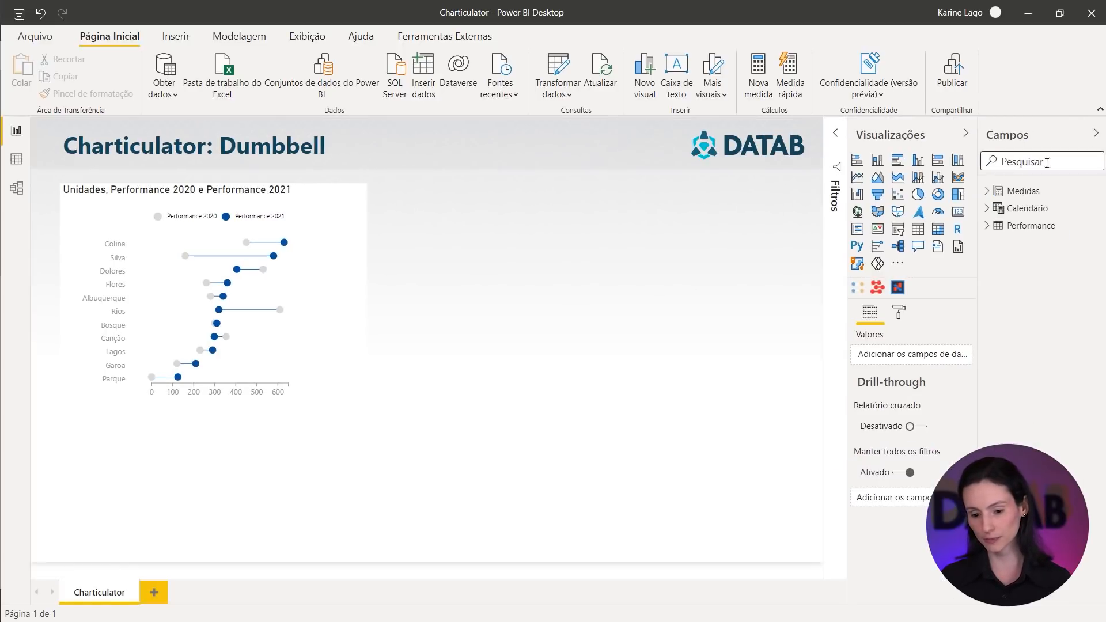
pyautogui.click(486, 234)
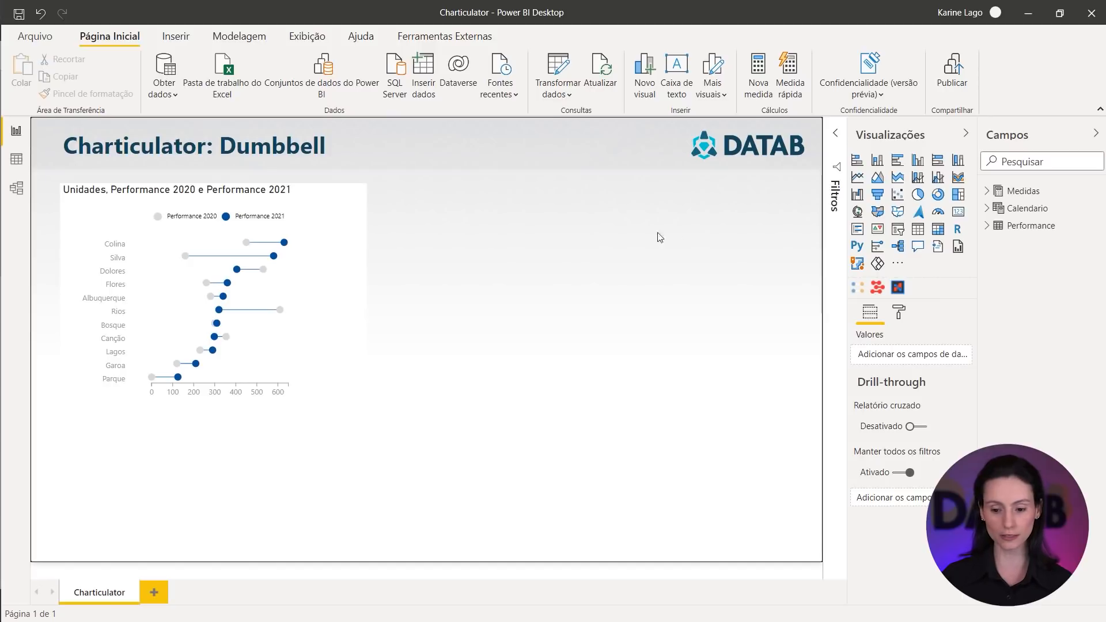
pyautogui.click(904, 232)
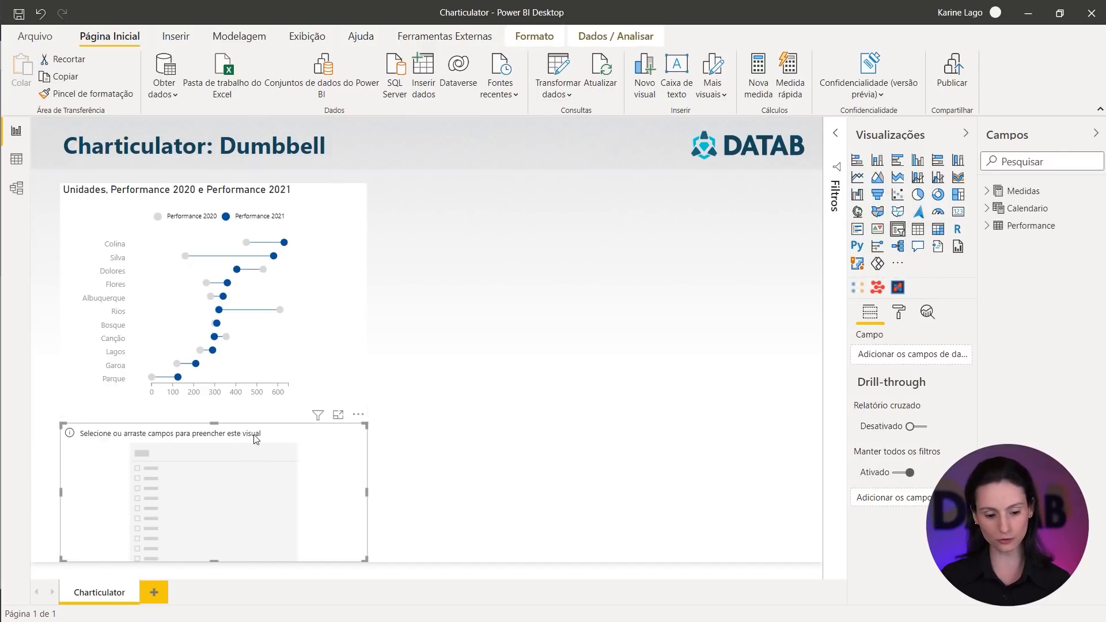
pyautogui.moveTo(256, 439); pyautogui.dragTo(574, 198)
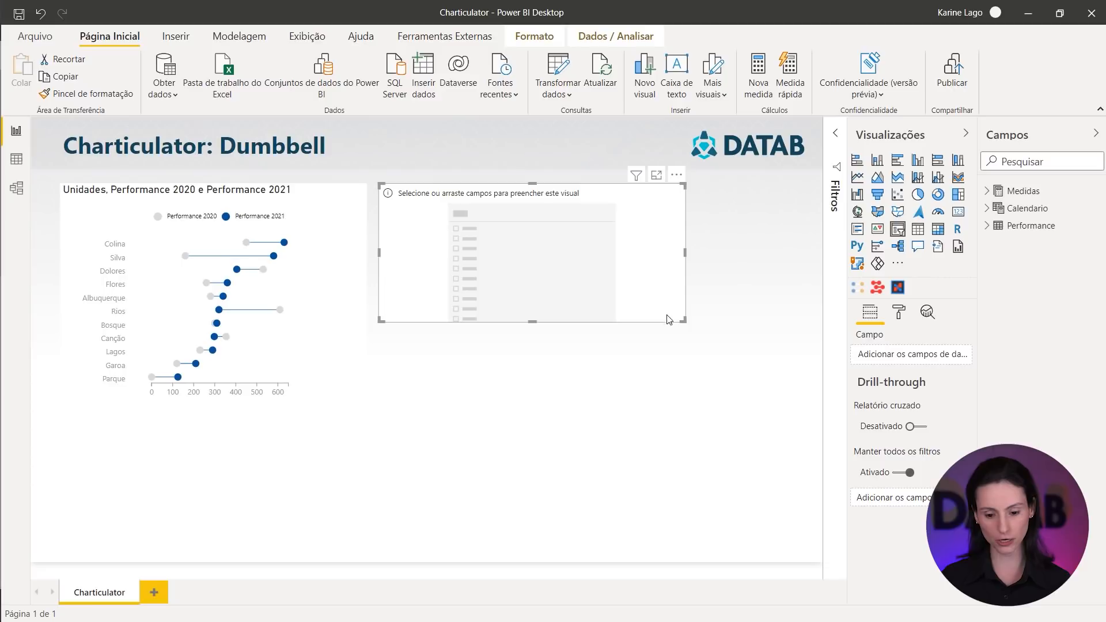
pyautogui.moveTo(683, 320); pyautogui.dragTo(511, 415)
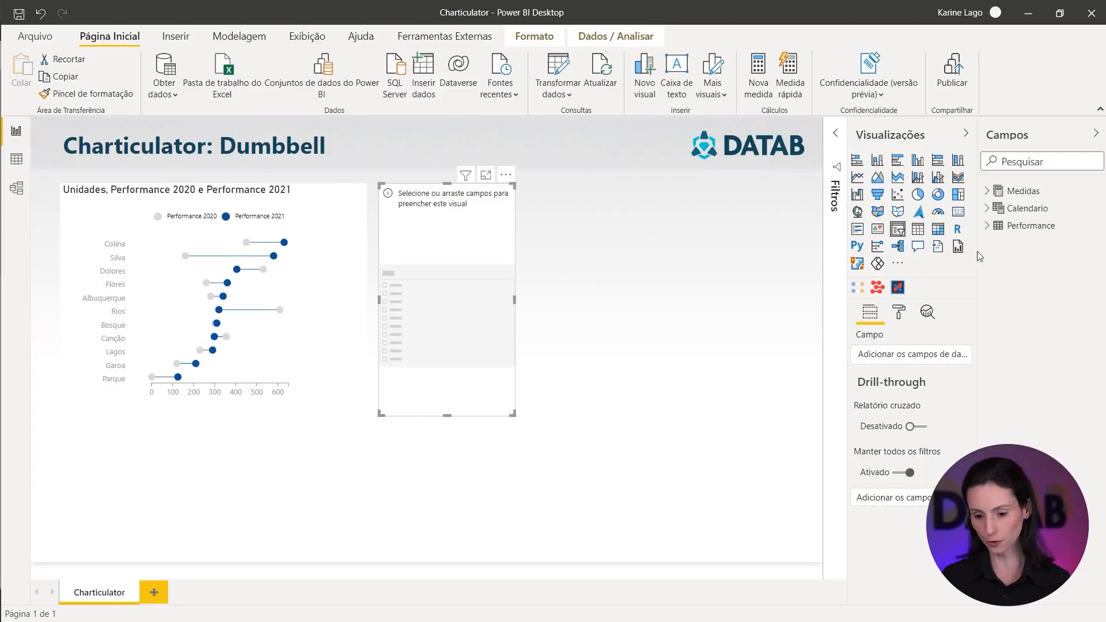
pyautogui.click(986, 226)
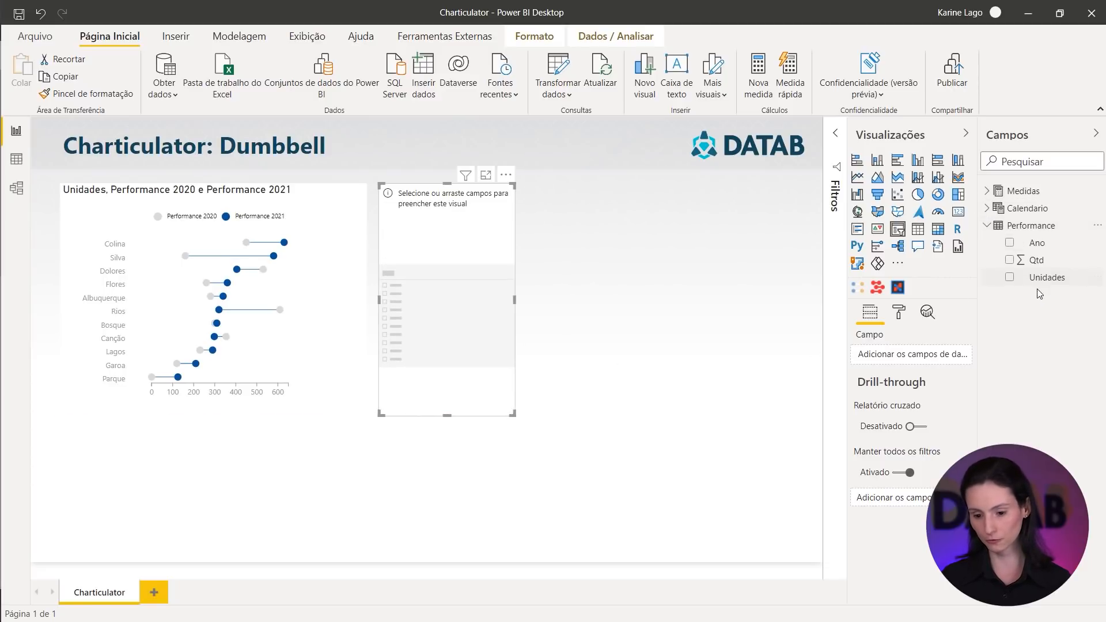
pyautogui.moveTo(1042, 278); pyautogui.dragTo(909, 357)
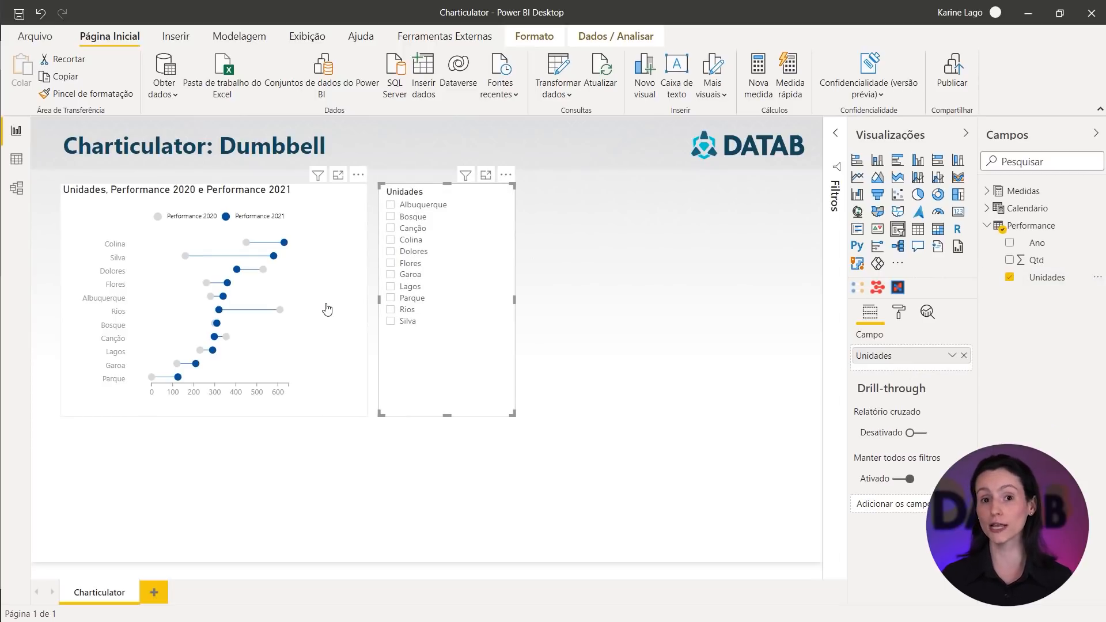
# Test the chart's highlighting by selecting the Colina dumbbell and the Silva dumbbell, and clear the selection.
pyautogui.click(285, 249)
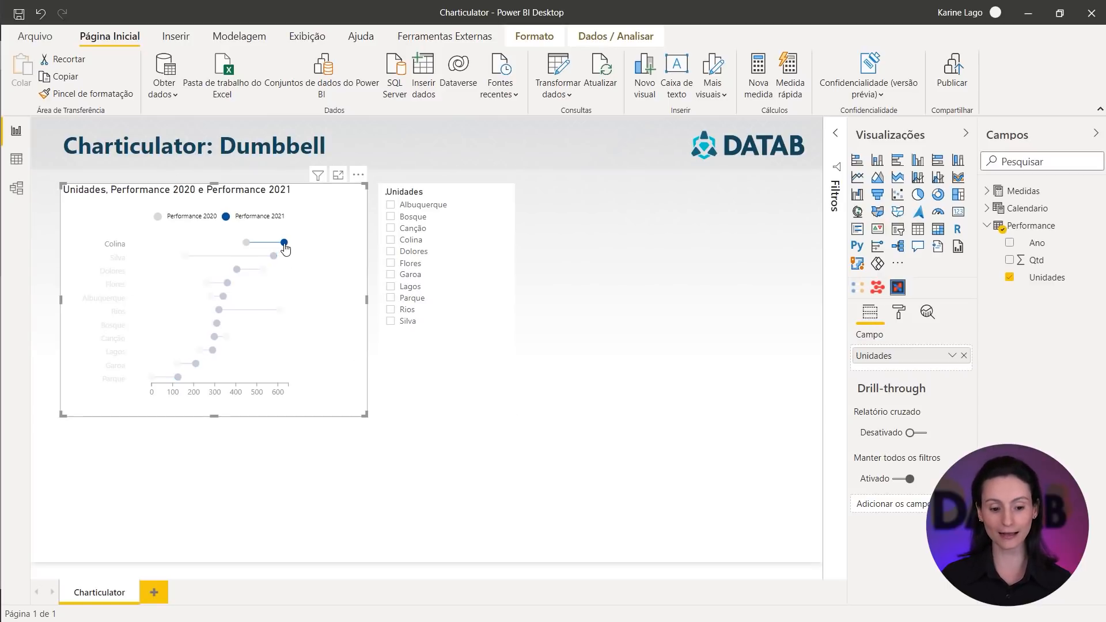
pyautogui.click(274, 257)
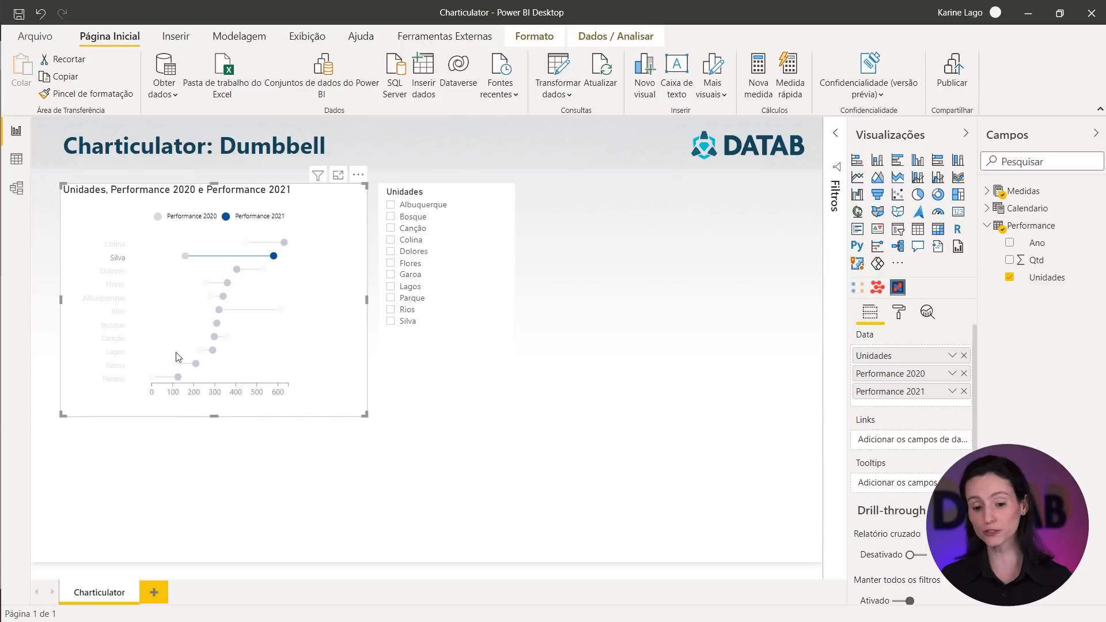
pyautogui.click(326, 281)
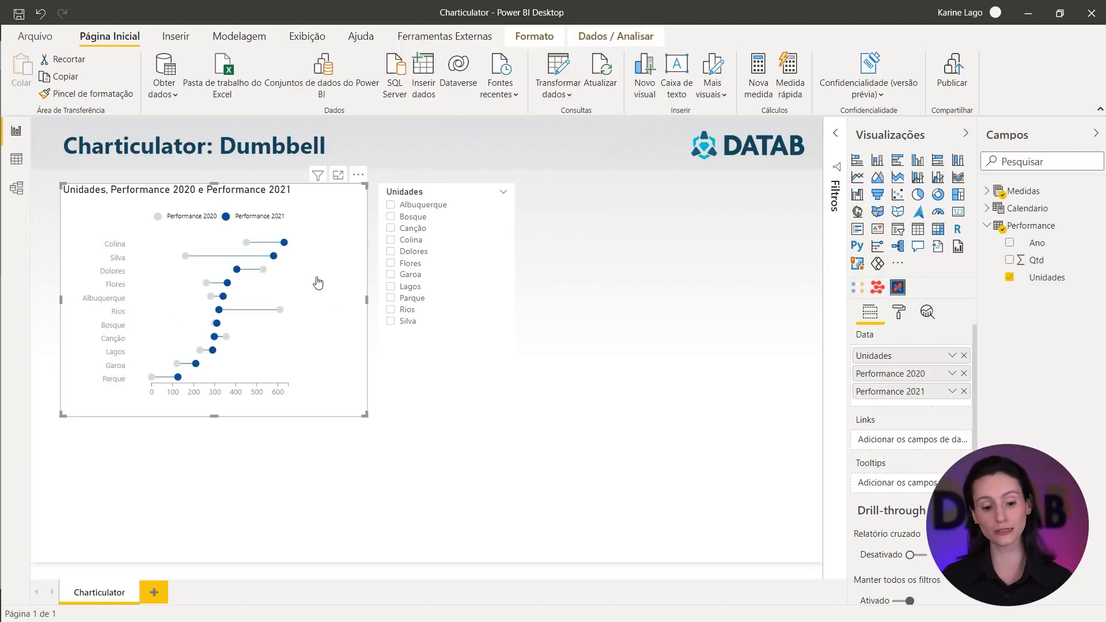
# Filter the chart with the slicer to the units Albuquerque, Bosque, Canção, Colina and Lagos.
pyautogui.click(418, 263)
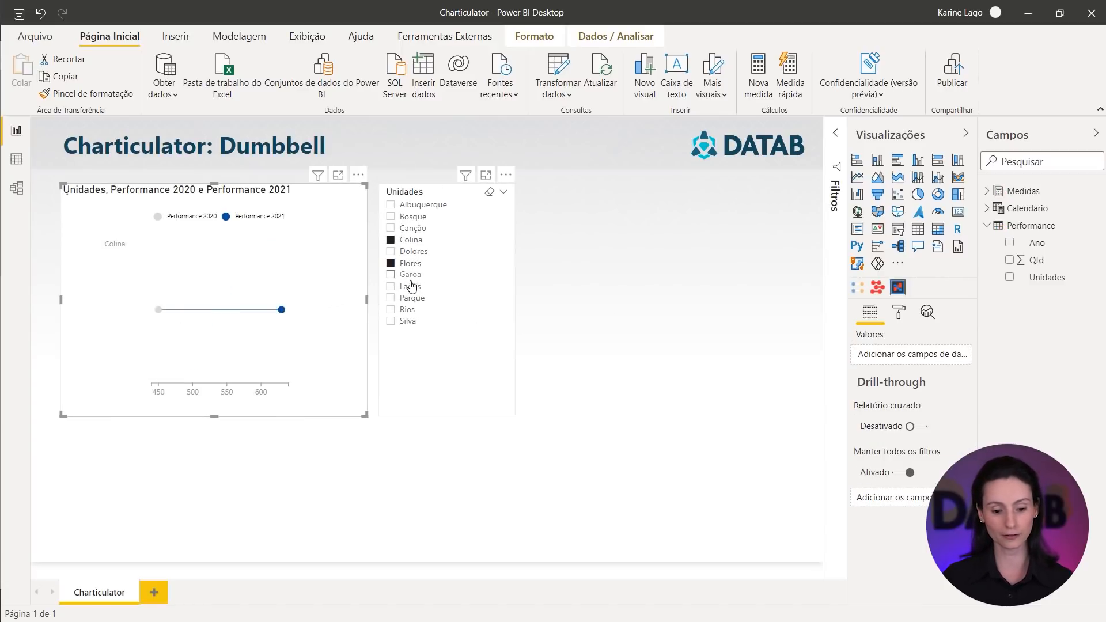
pyautogui.click(409, 286)
pyautogui.click(413, 240)
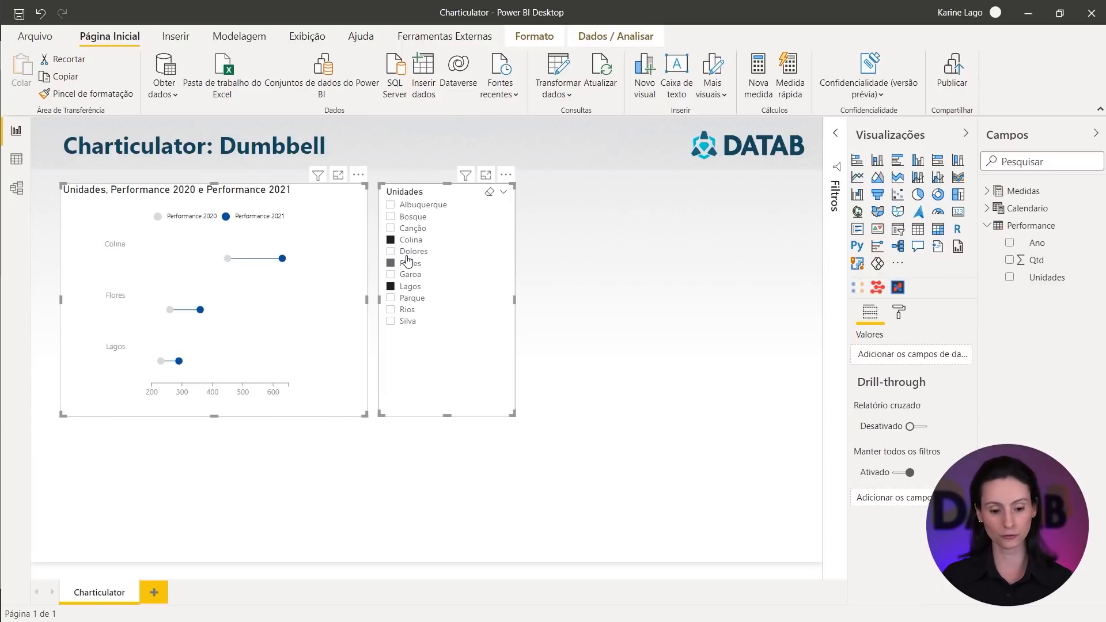
pyautogui.click(415, 205)
pyautogui.click(414, 216)
pyautogui.click(414, 228)
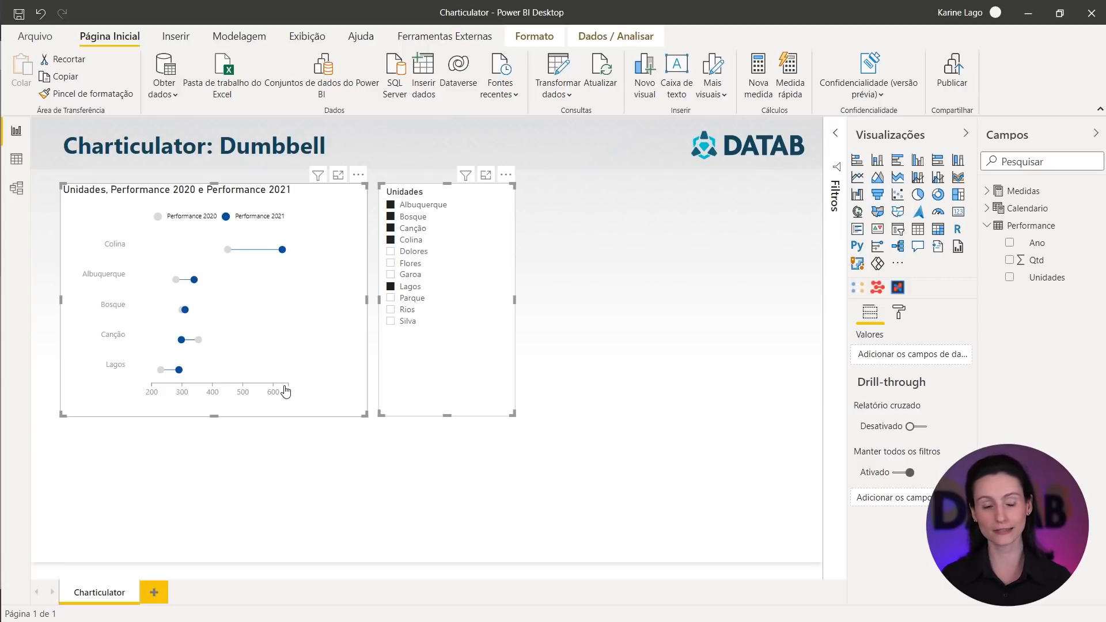
# Switch to the Charticulator web app in the browser and view its options for opening and saving charts.
pyautogui.hotkey('alt', 'Tab')
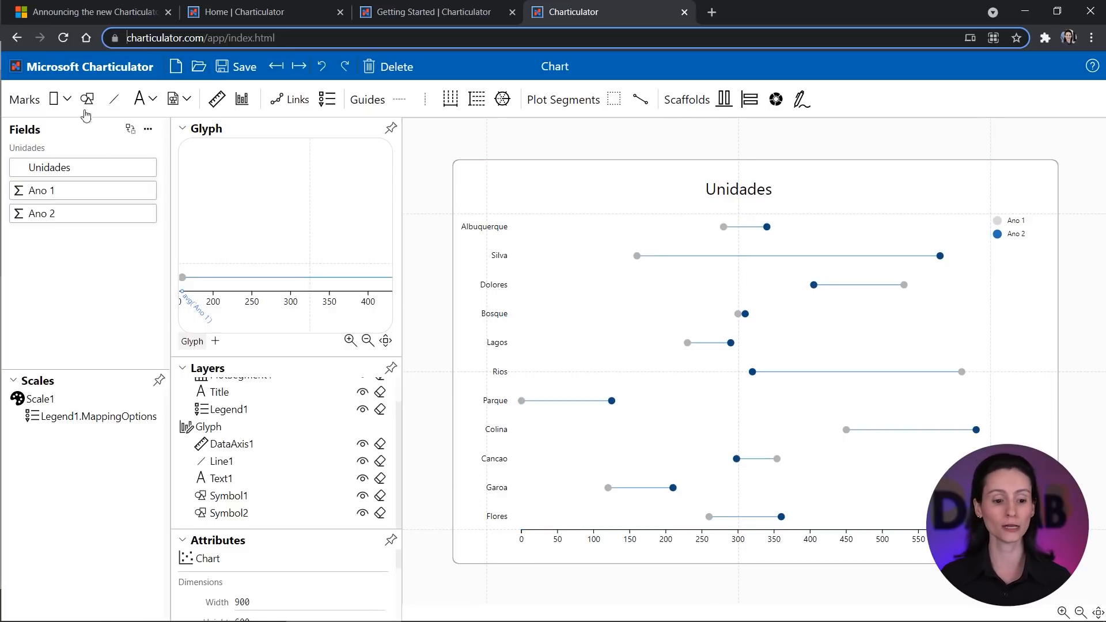
pyautogui.click(89, 68)
pyautogui.click(12, 64)
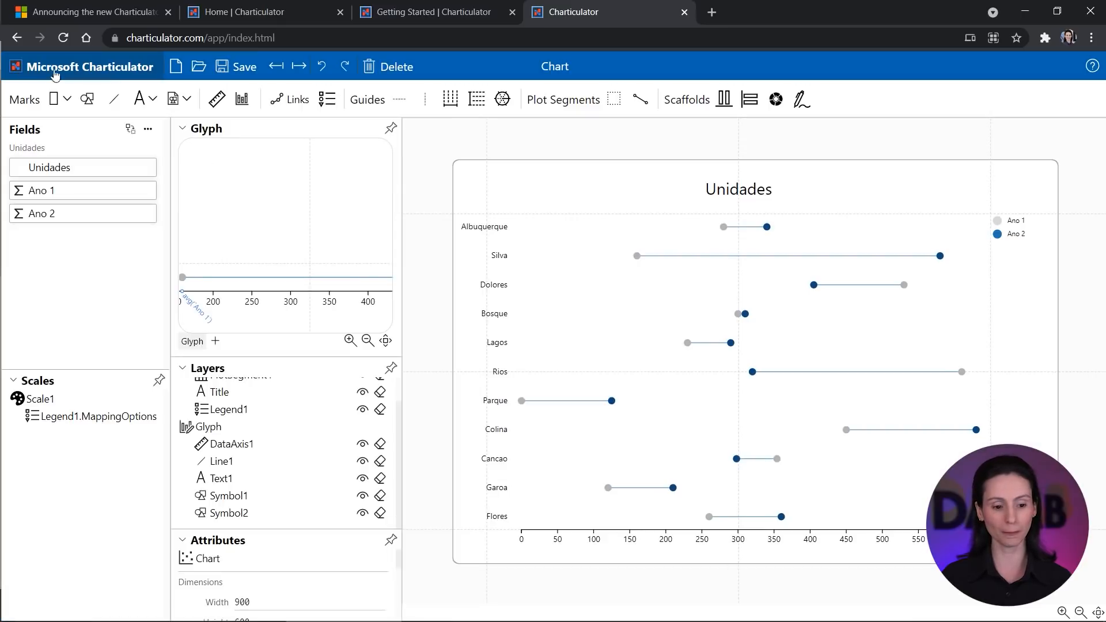
pyautogui.click(102, 78)
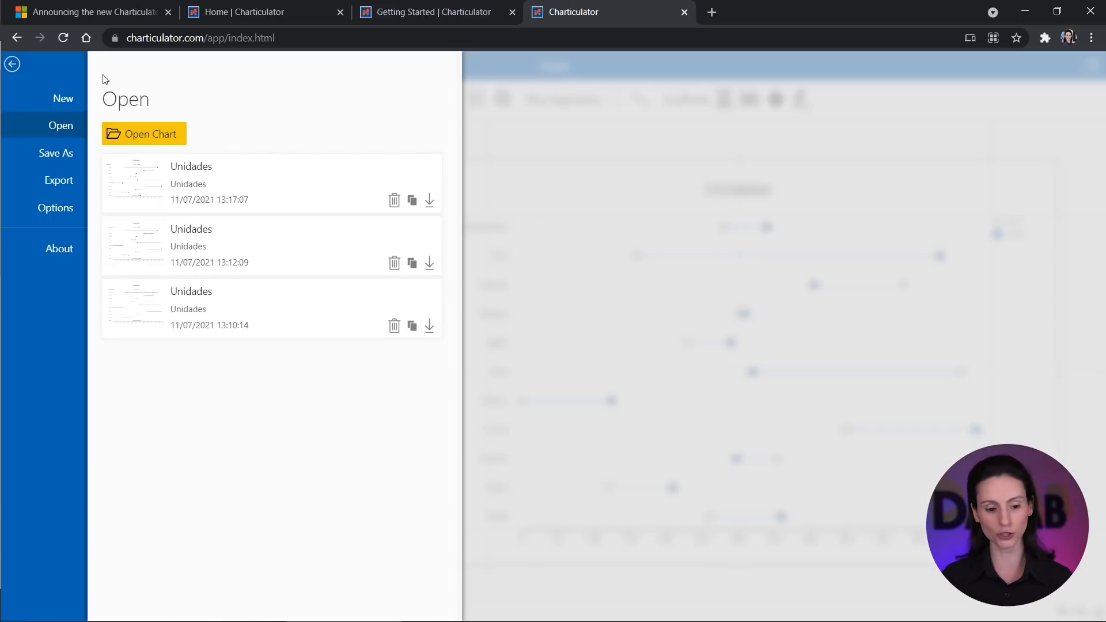
pyautogui.click(67, 154)
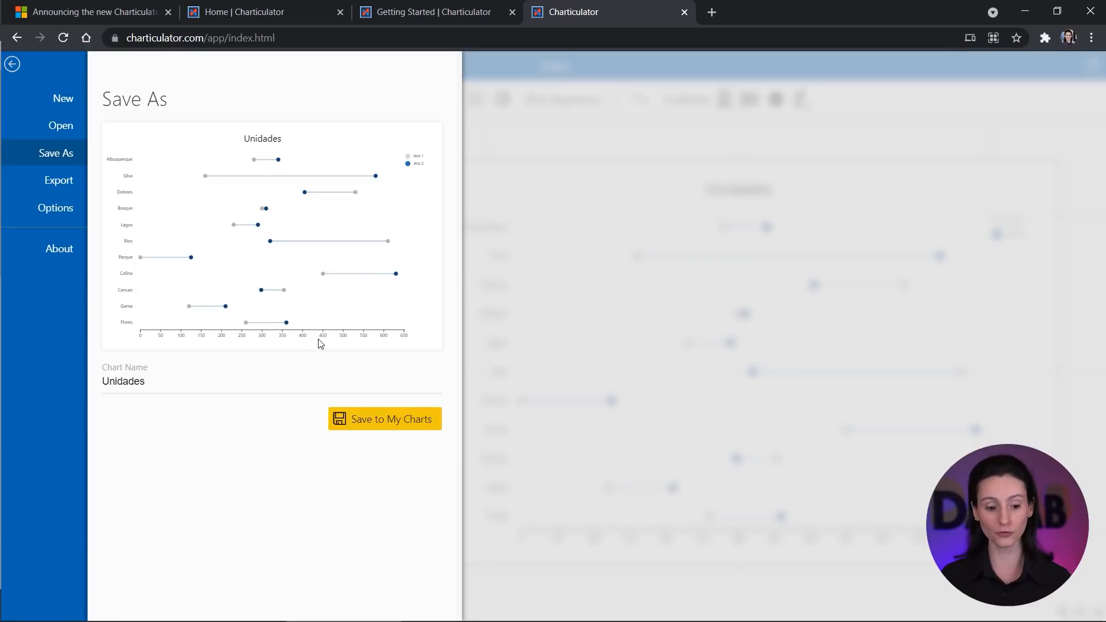
# Review the chart's export options, including Charticulator Template, and examine the Power BI Custom Visual settings.
pyautogui.click(65, 181)
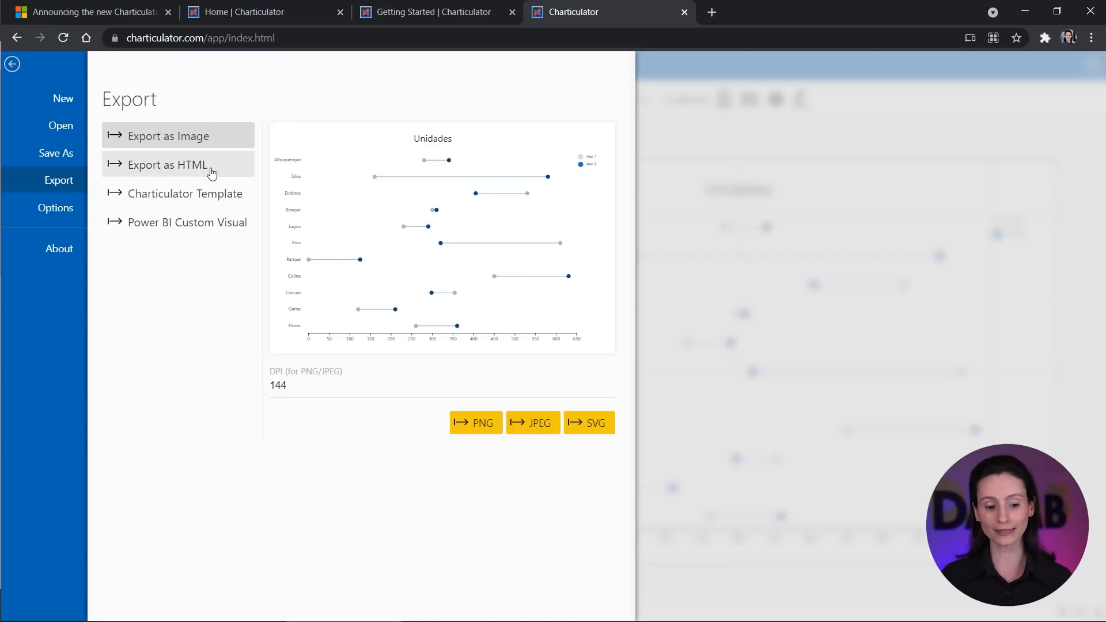
pyautogui.click(214, 201)
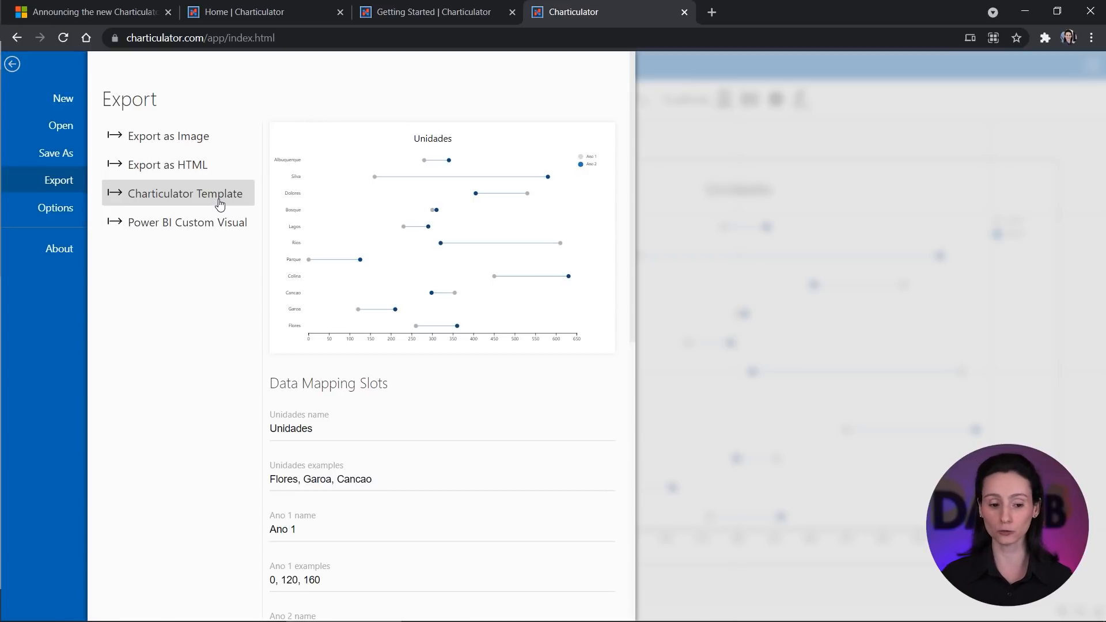
pyautogui.click(198, 228)
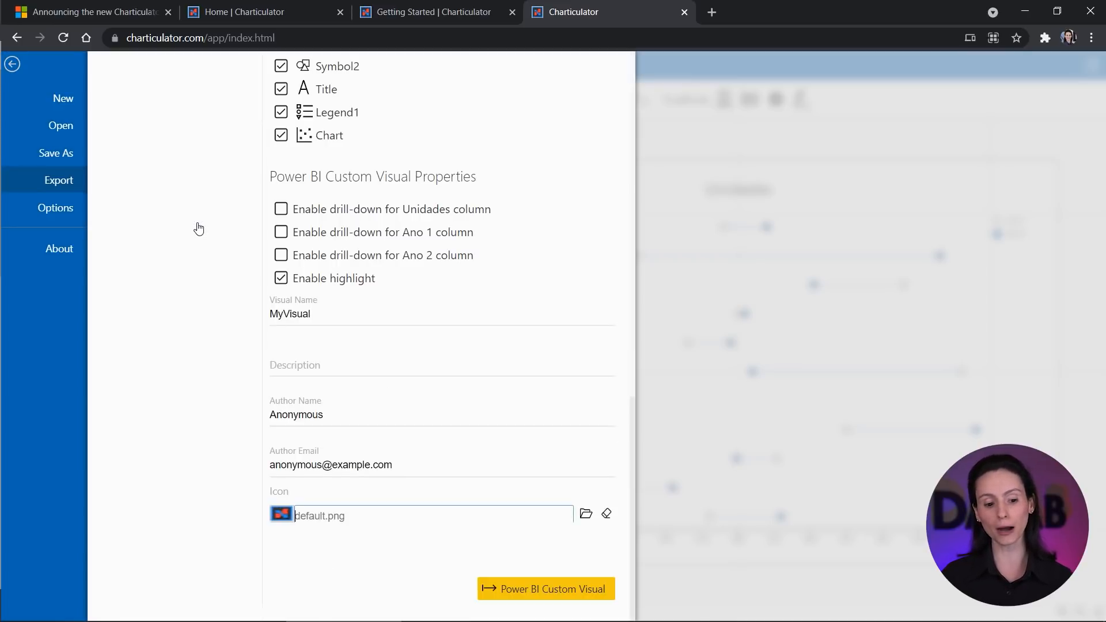
pyautogui.scroll(15, 265, 164)
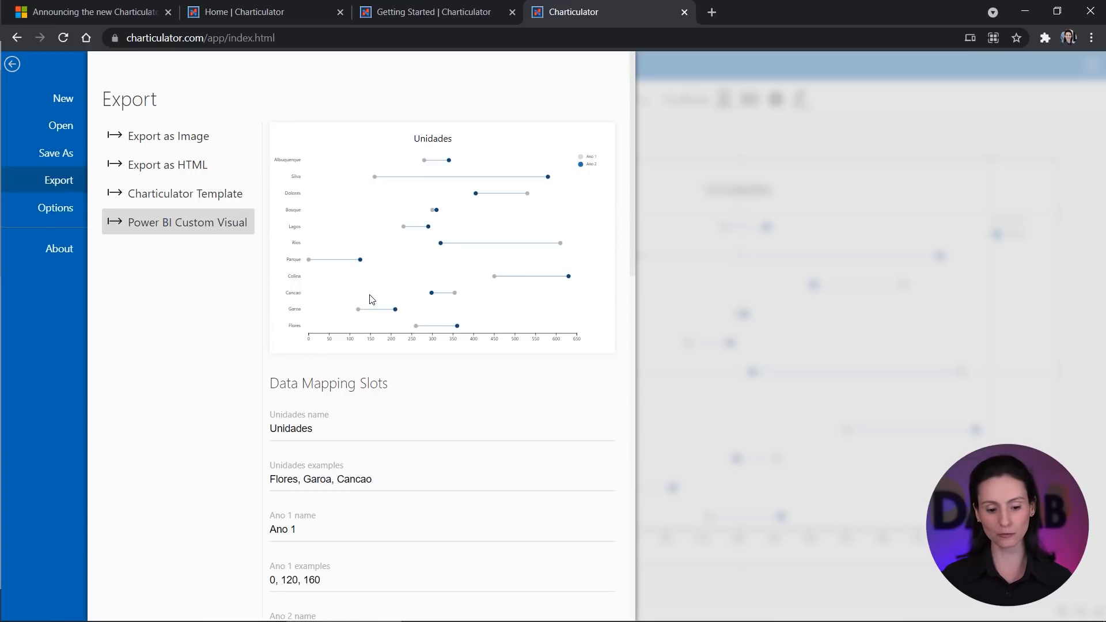
pyautogui.scroll(-3, 372, 331)
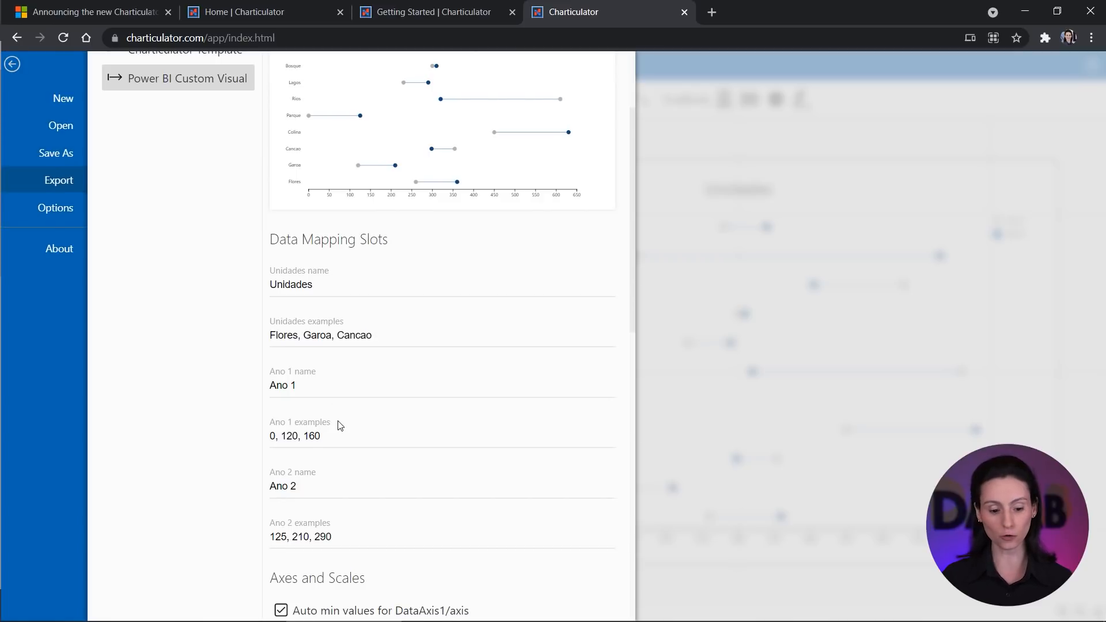
# Set the visual name to Dumbbell DATAB in the Power BI Custom Visual properties.
pyautogui.scroll(-6, 339, 425)
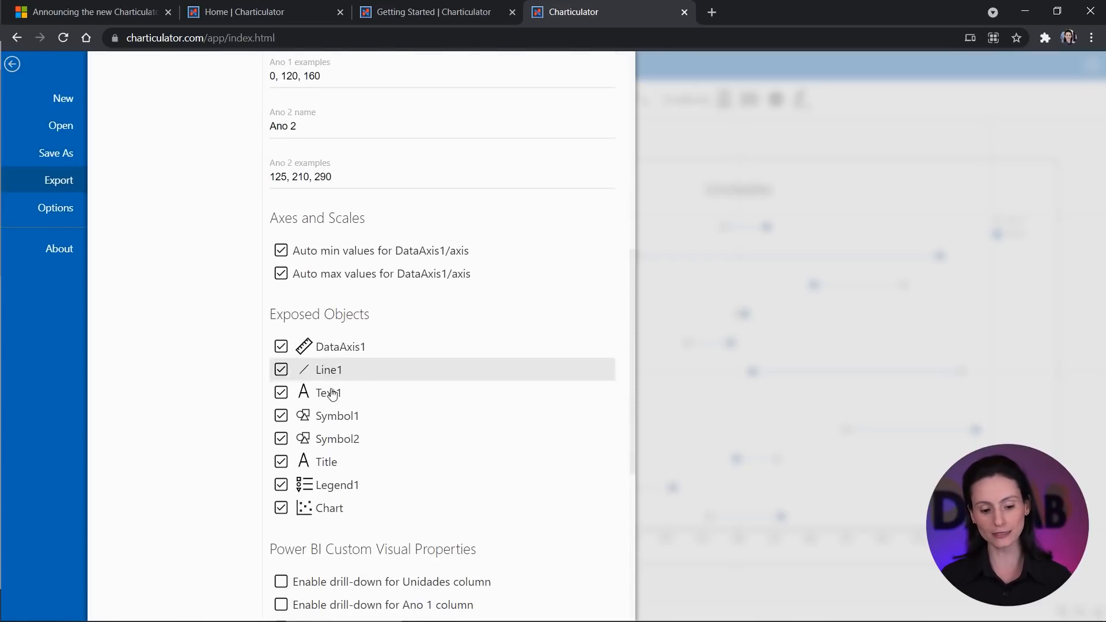
pyautogui.scroll(-4, 331, 458)
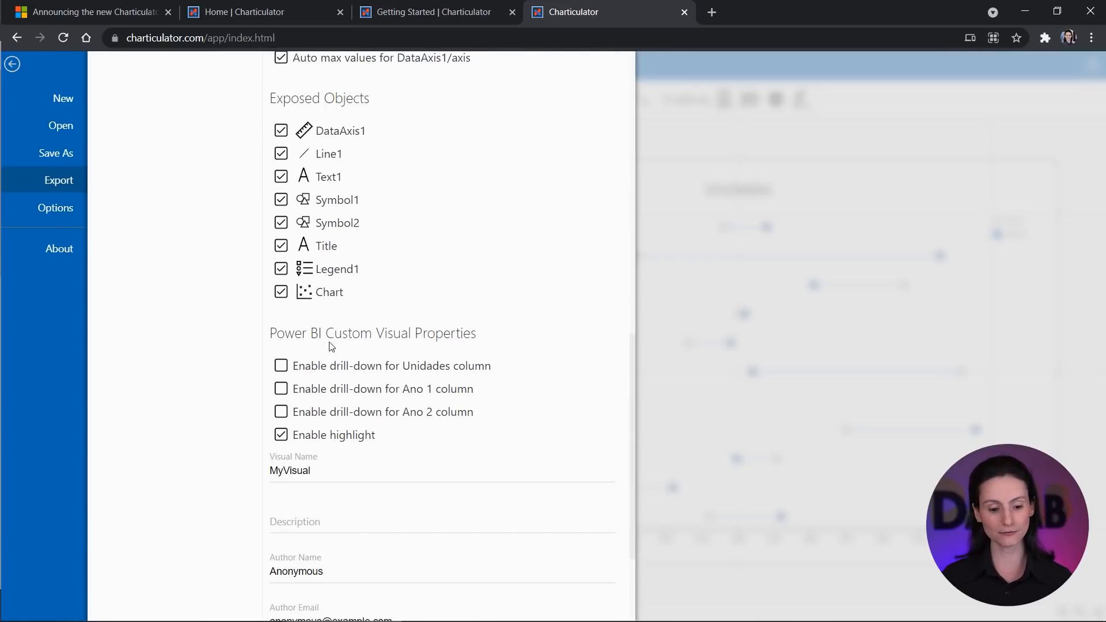
pyautogui.scroll(-3, 331, 345)
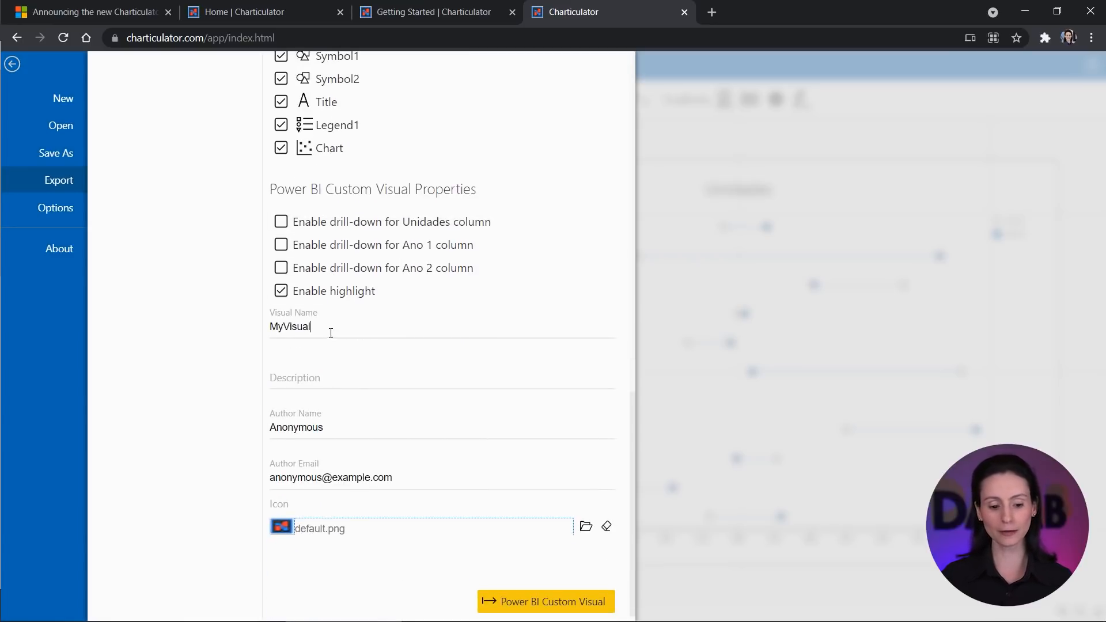
pyautogui.moveTo(317, 327); pyautogui.dragTo(233, 331)
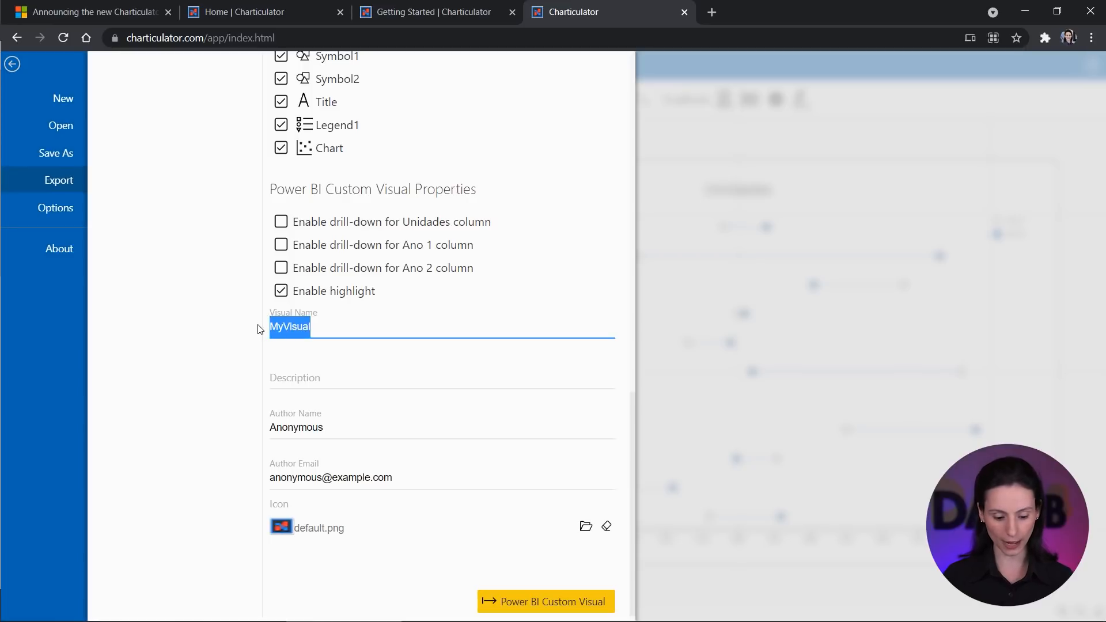
pyautogui.write('Dumbbell DATAB')
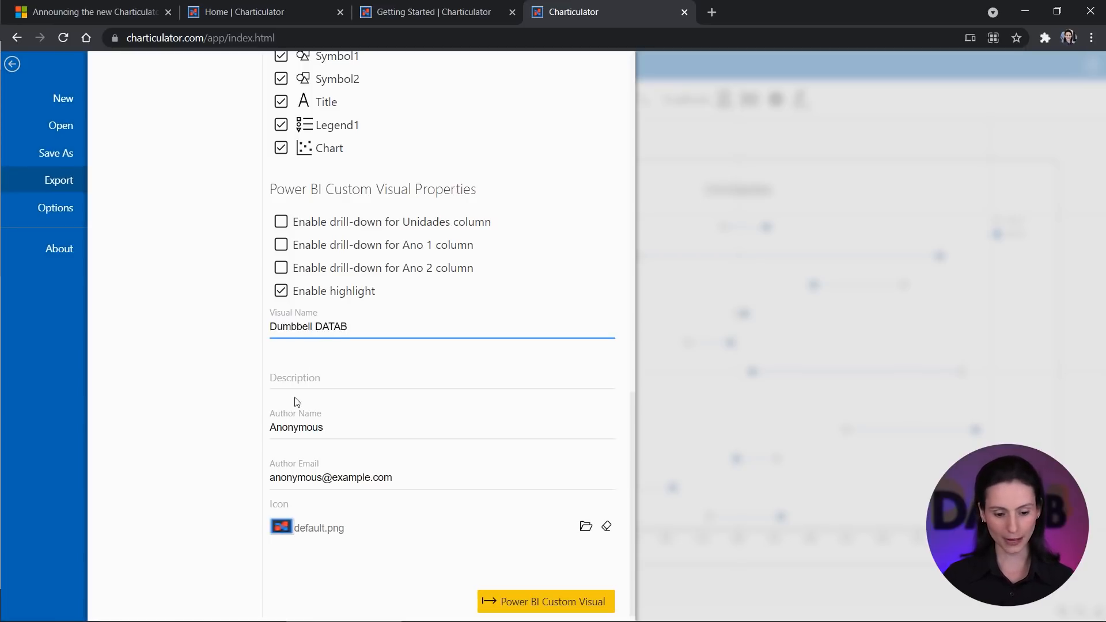
# Copy the visual name Dumbbell DATAB into the description and enter the author's name.
pyautogui.tripleClick(356, 326)
pyautogui.hotkey('ctrl', 'c')
pyautogui.click(341, 378)
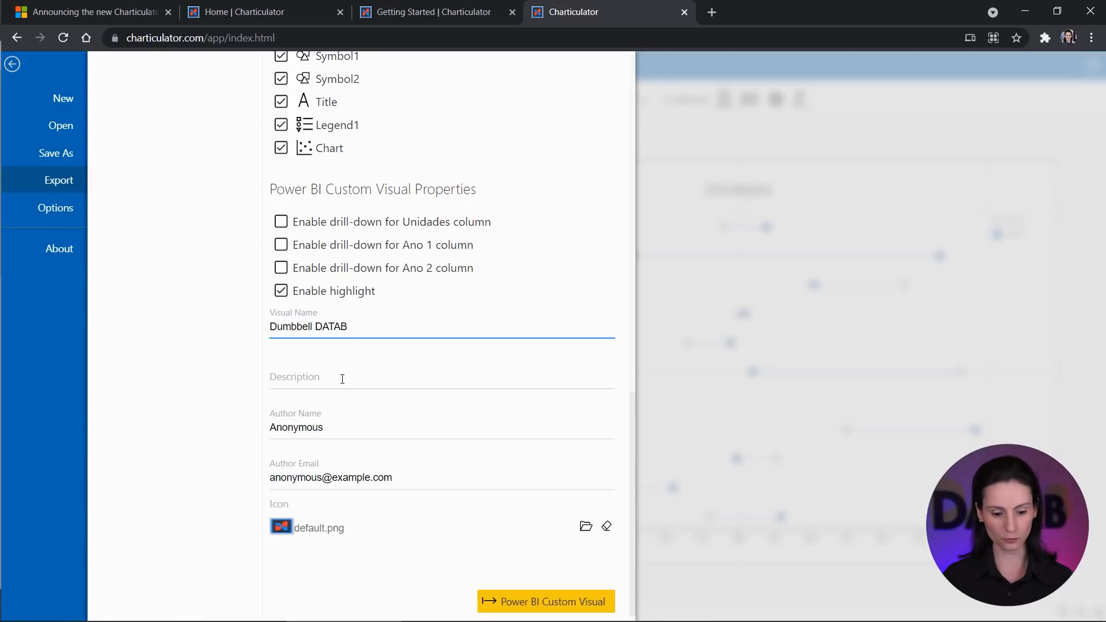
pyautogui.hotkey('ctrl', 'v')
pyautogui.moveTo(346, 424); pyautogui.dragTo(259, 427)
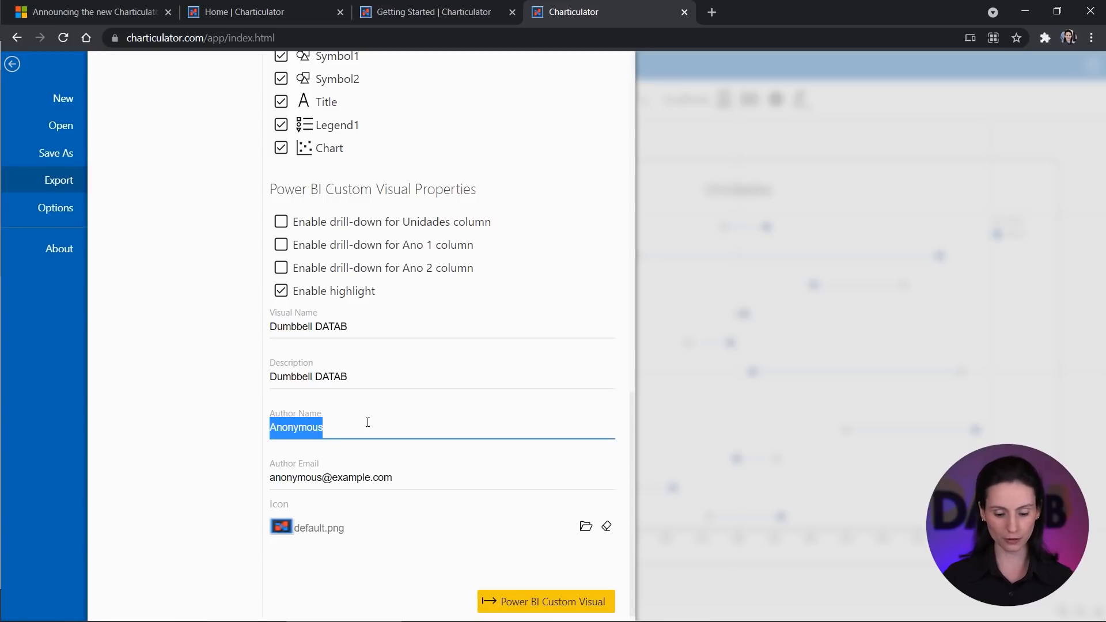
pyautogui.write('Karine Lago')
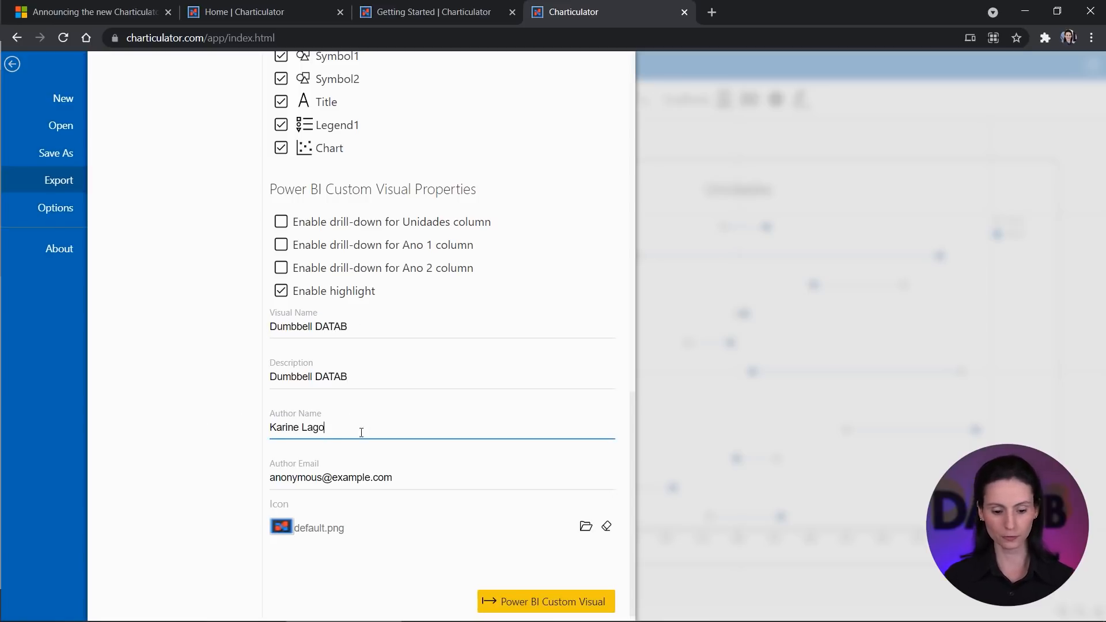
# Replace the custom visual's icon with logo 16x16.png from the Logo DATAB folder.
pyautogui.click(585, 527)
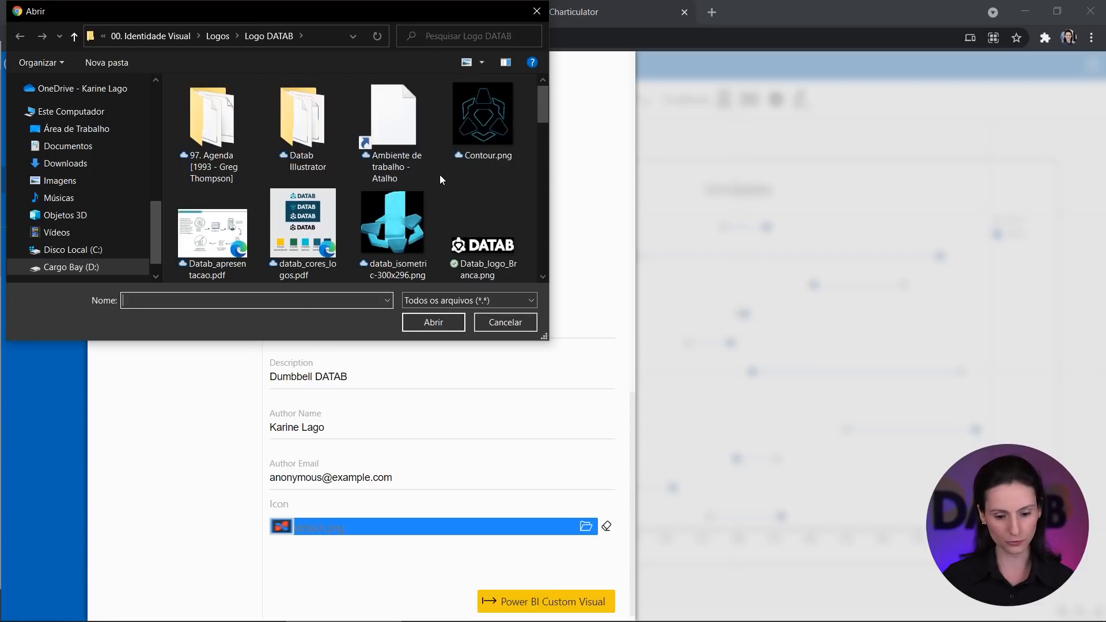
pyautogui.scroll(-6, 440, 175)
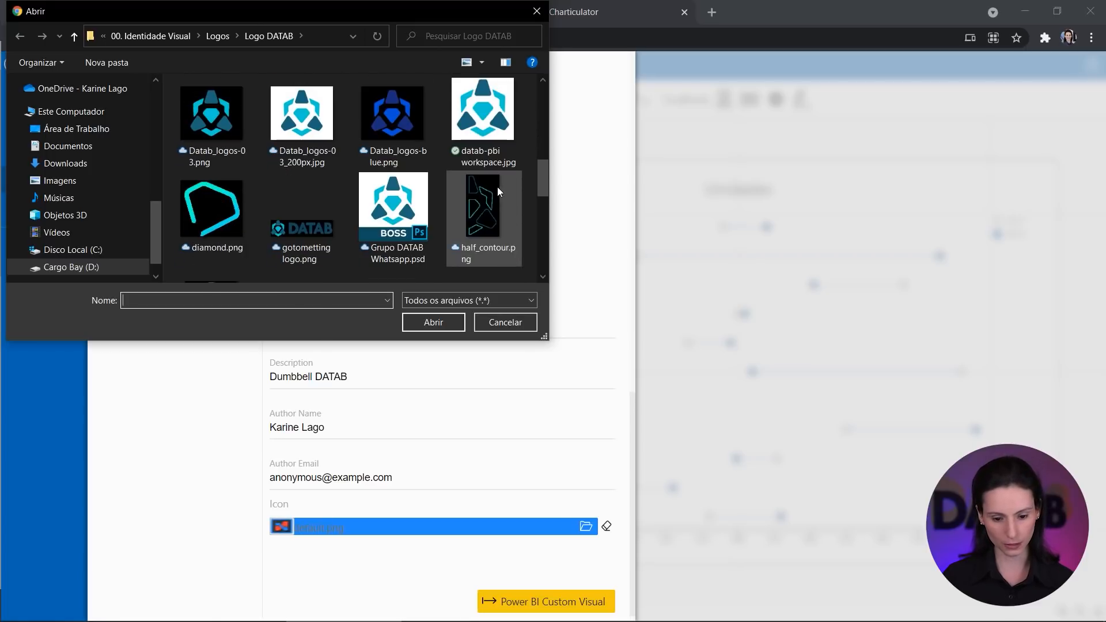
pyautogui.scroll(3, 543, 167)
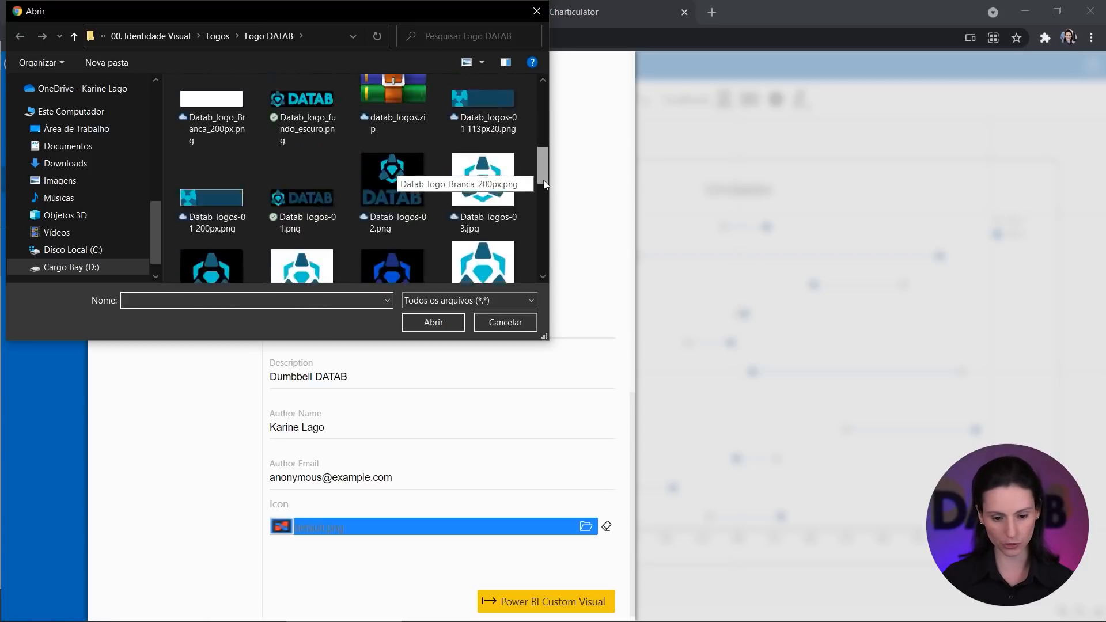
pyautogui.moveTo(543, 181); pyautogui.dragTo(545, 220)
pyautogui.click(484, 184)
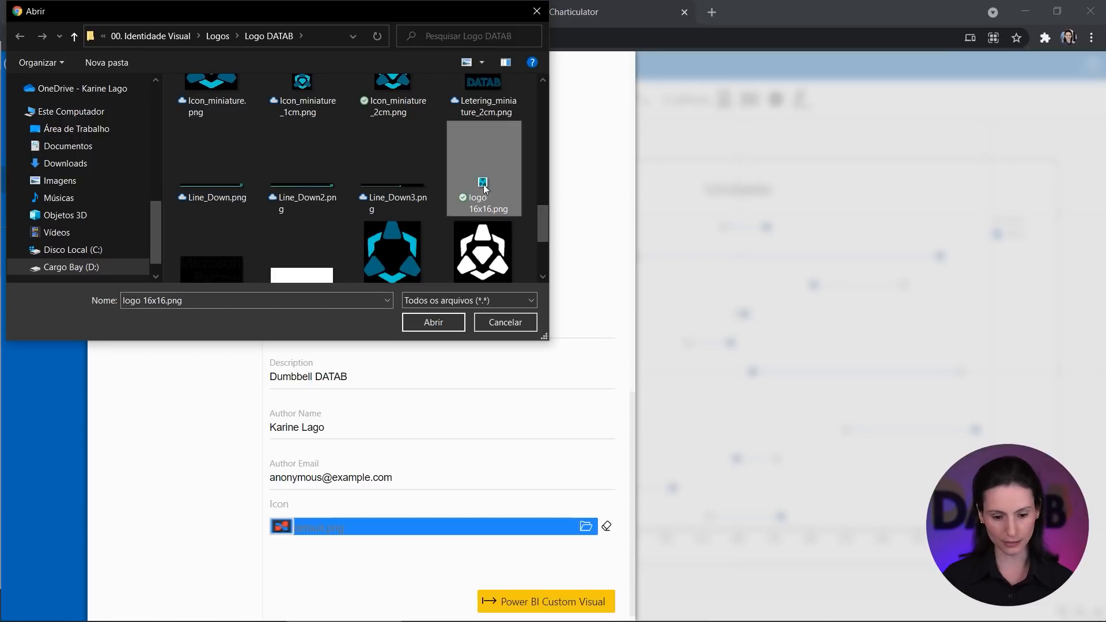
pyautogui.click(440, 322)
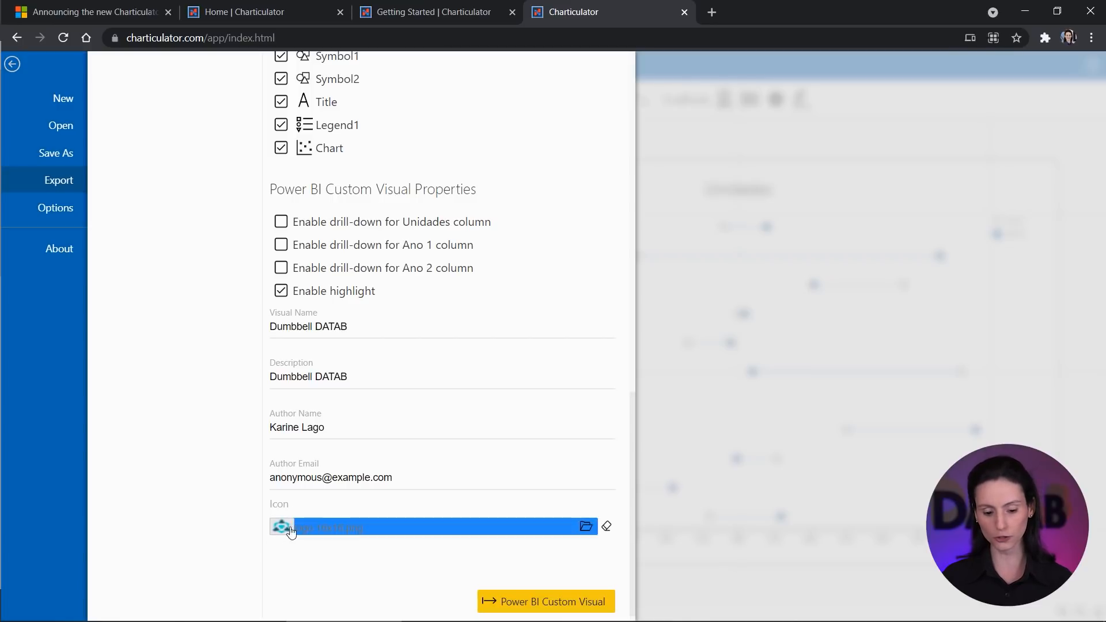
# Export the chart as a Power BI Custom Visual and reposition the Dumbbell DATAB.pbiviz file on the desktop.
pyautogui.click(561, 597)
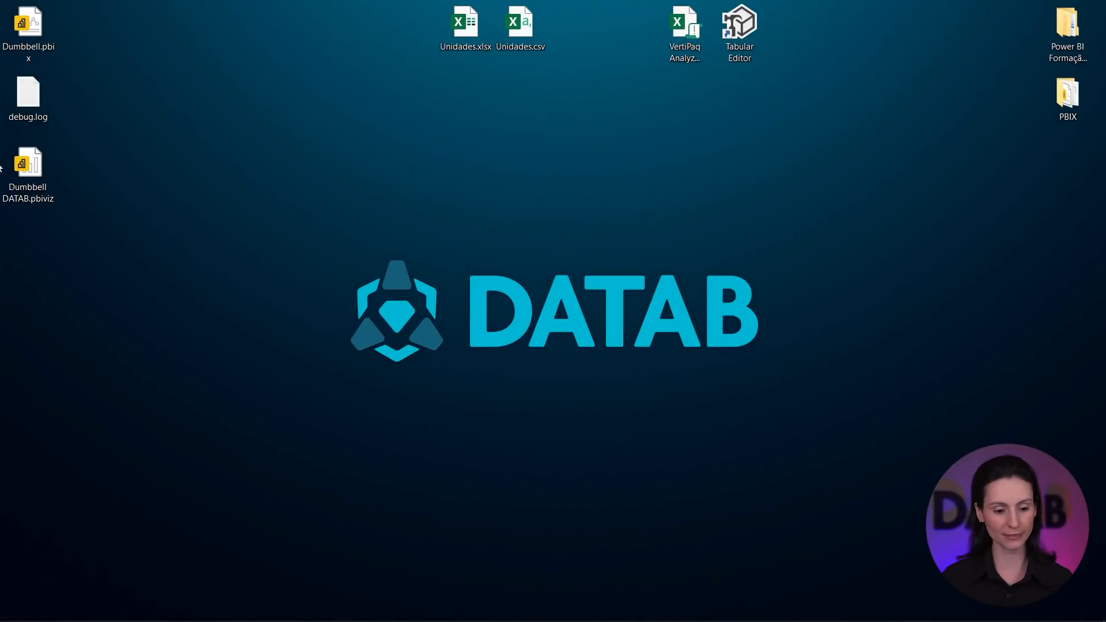
pyautogui.moveTo(19, 172); pyautogui.dragTo(84, 167)
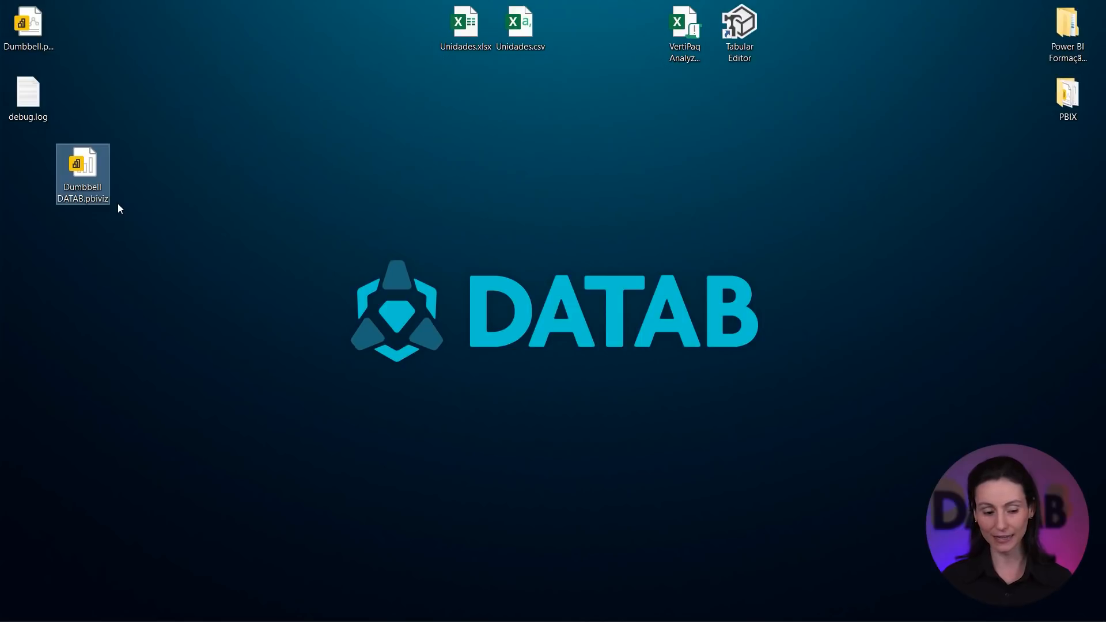
# Switch to the Charticulator report in Power BI Desktop and import the custom visual Dumbbell DATAB.pbiviz from the desktop folder.
pyautogui.hotkey('alt', 'Tab')
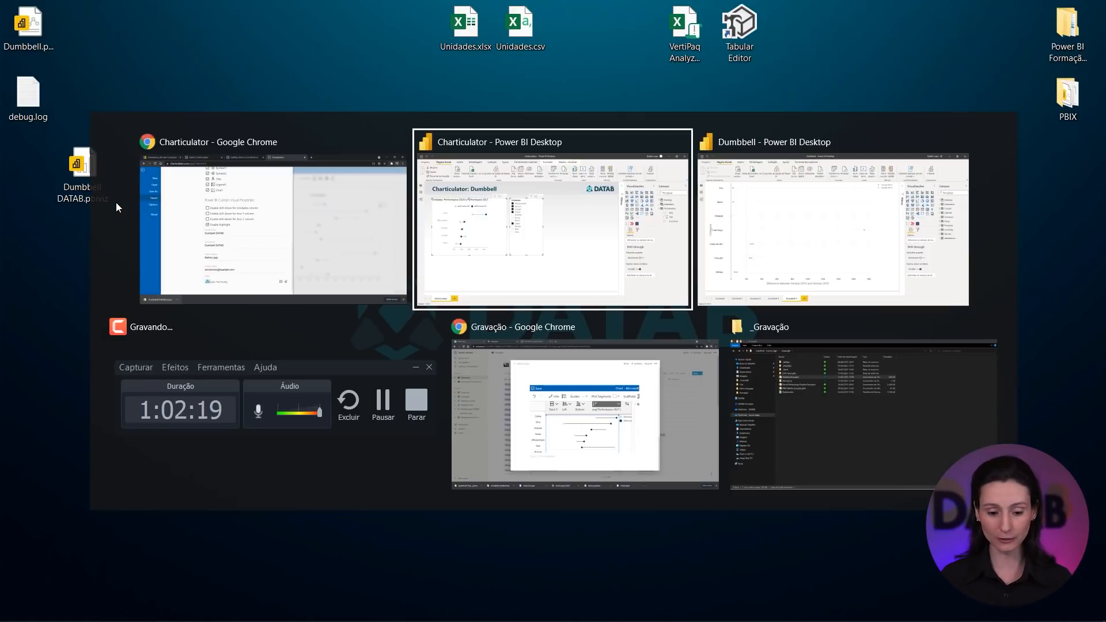
pyautogui.click(897, 263)
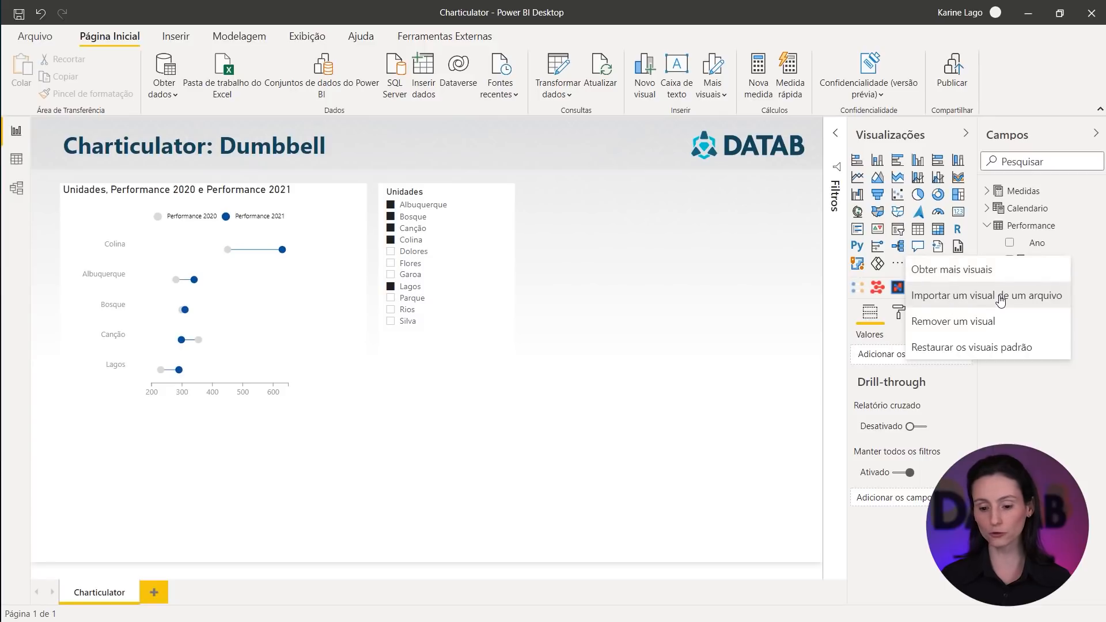
pyautogui.click(980, 297)
pyautogui.click(648, 379)
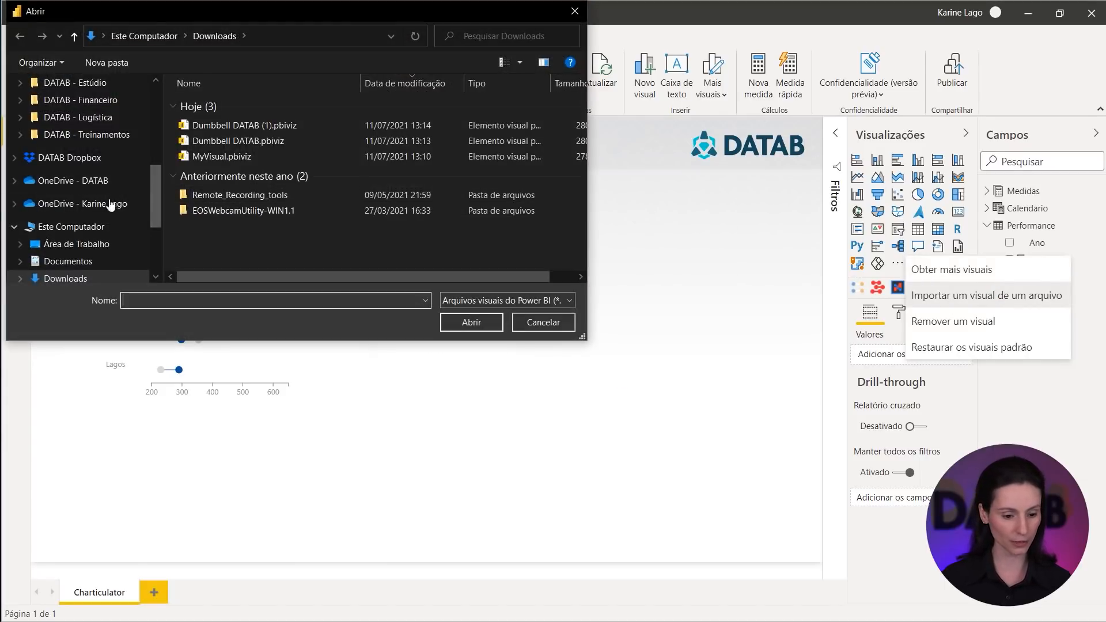
pyautogui.scroll(4, 91, 175)
pyautogui.click(80, 112)
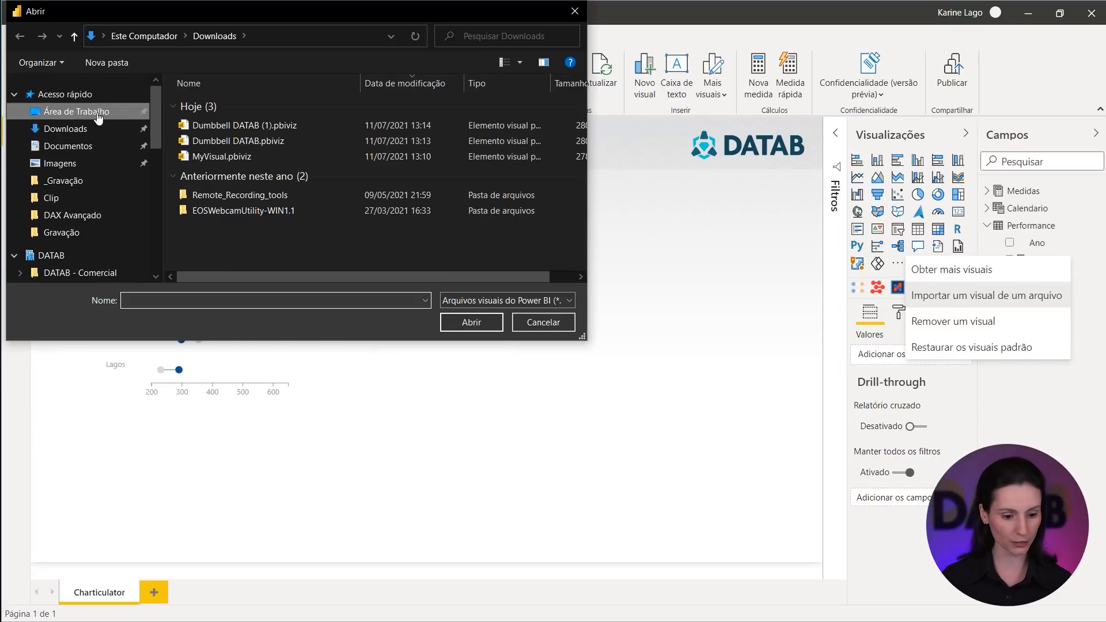
pyautogui.click(277, 137)
pyautogui.click(466, 316)
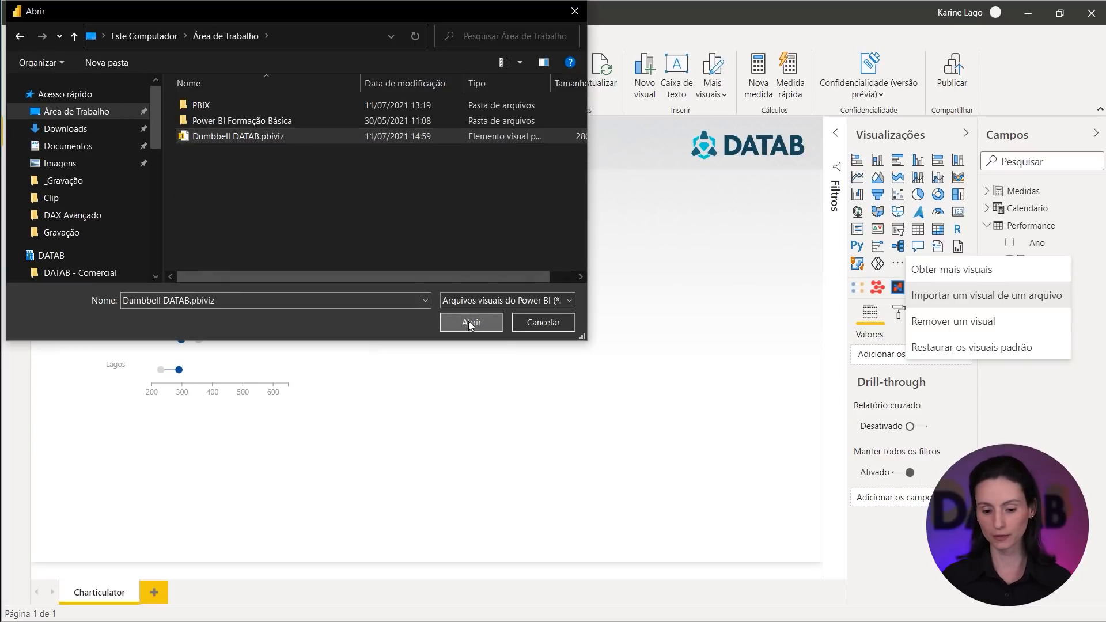
pyautogui.click(691, 344)
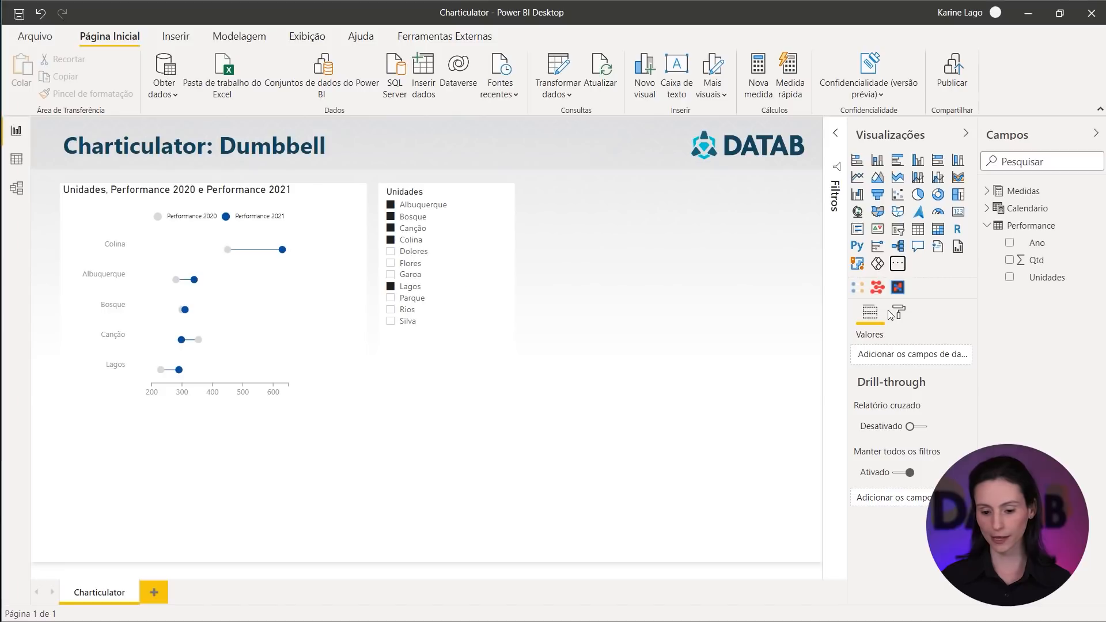